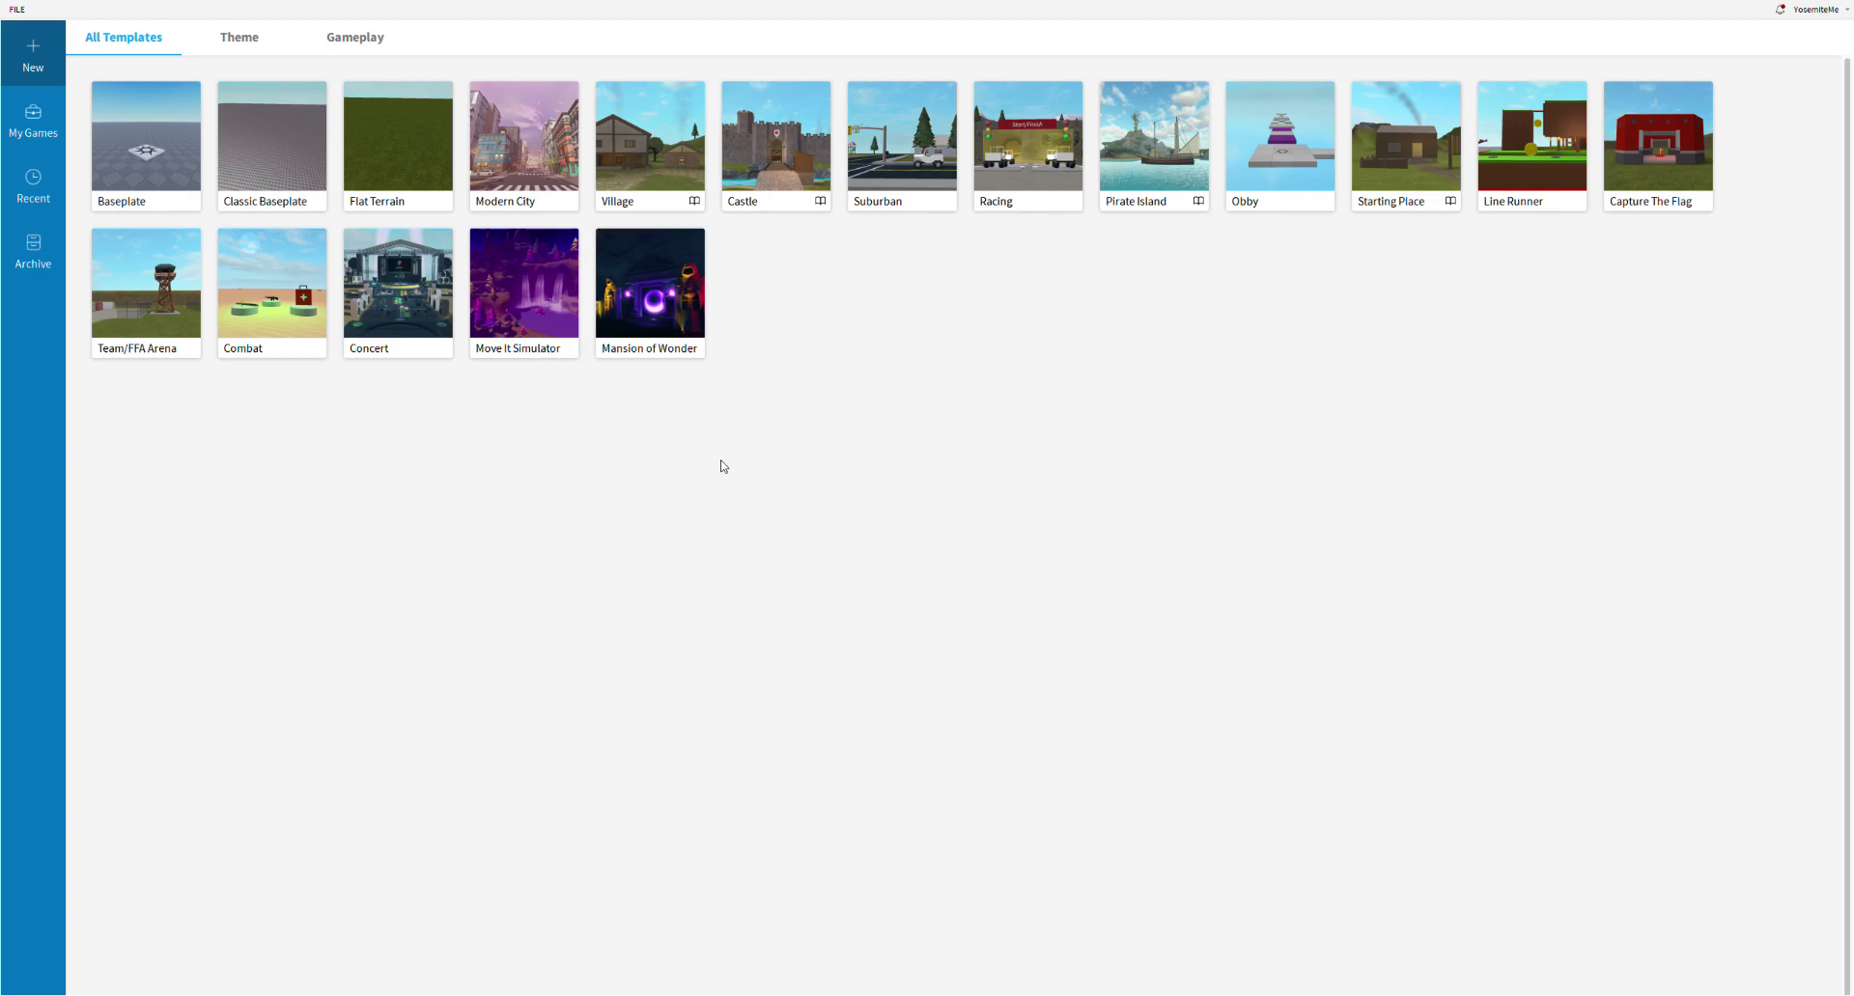
- Create a place from the Baseplate template and change the Workspace's IKControlConstraintSupport setting
left_click(149, 170)
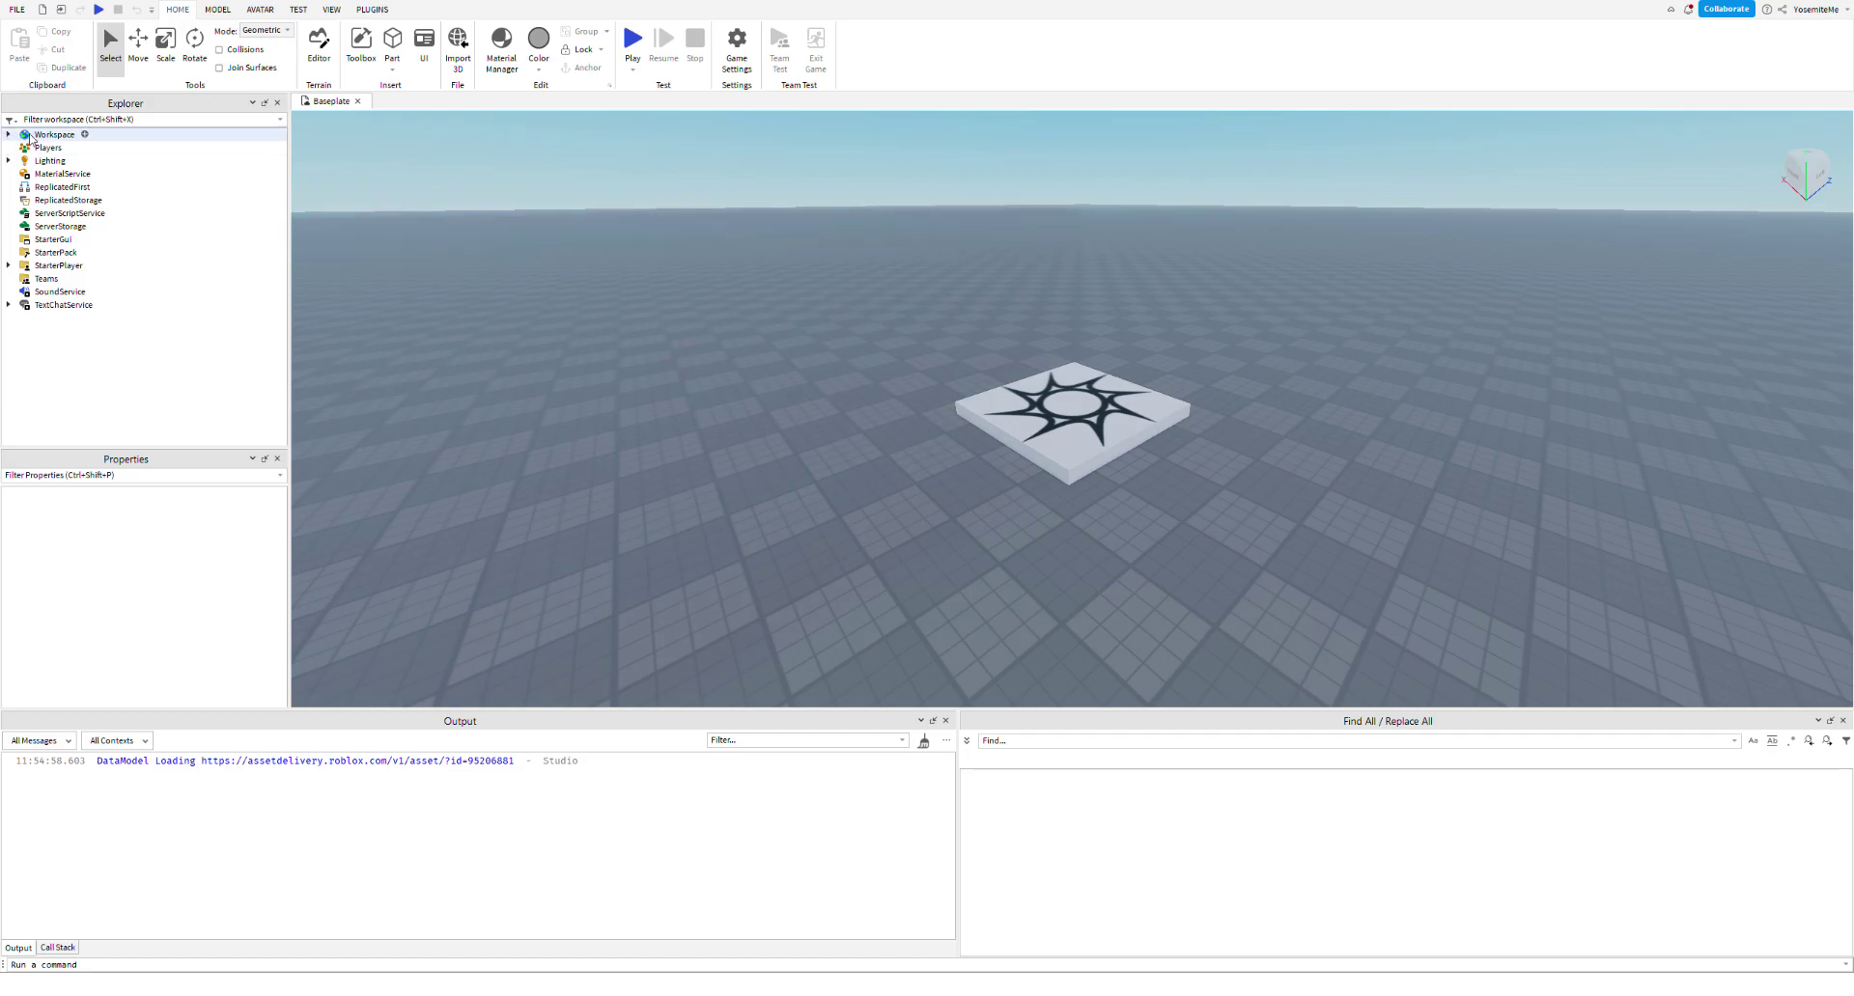
left_click(31, 140)
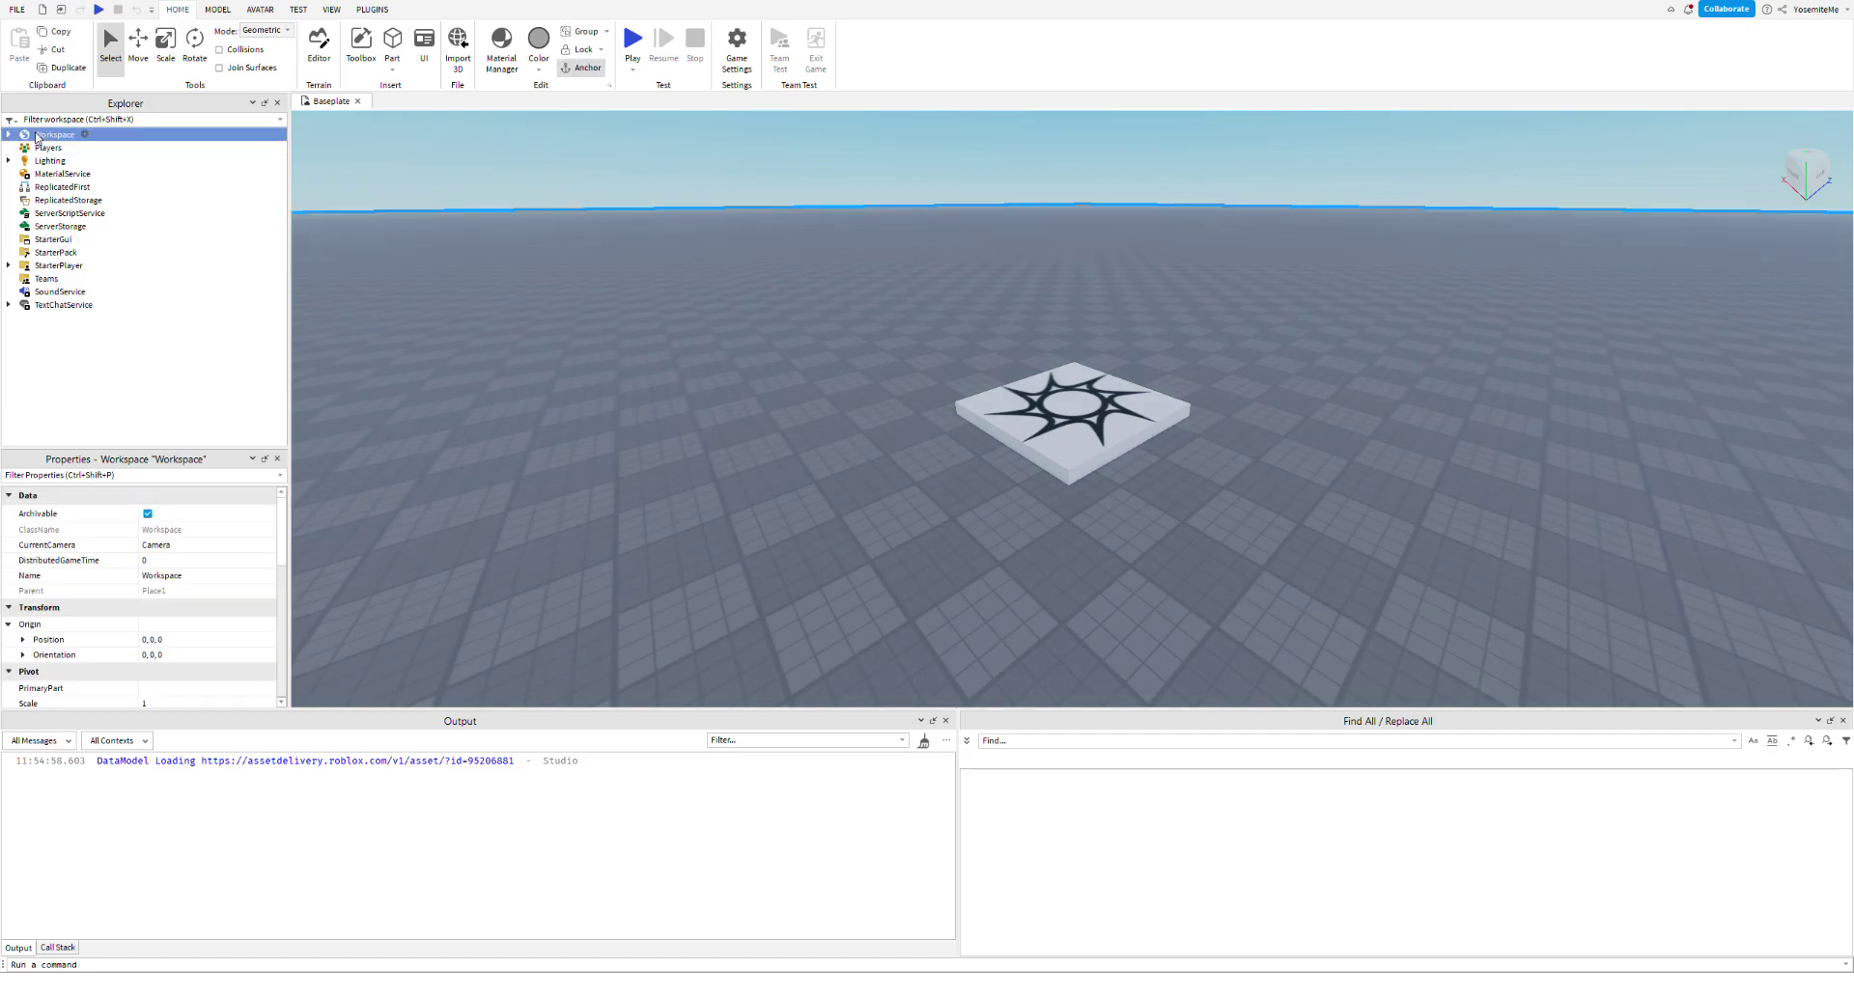
scroll(183, 619, "down", 5)
scroll(184, 623, "down", 4)
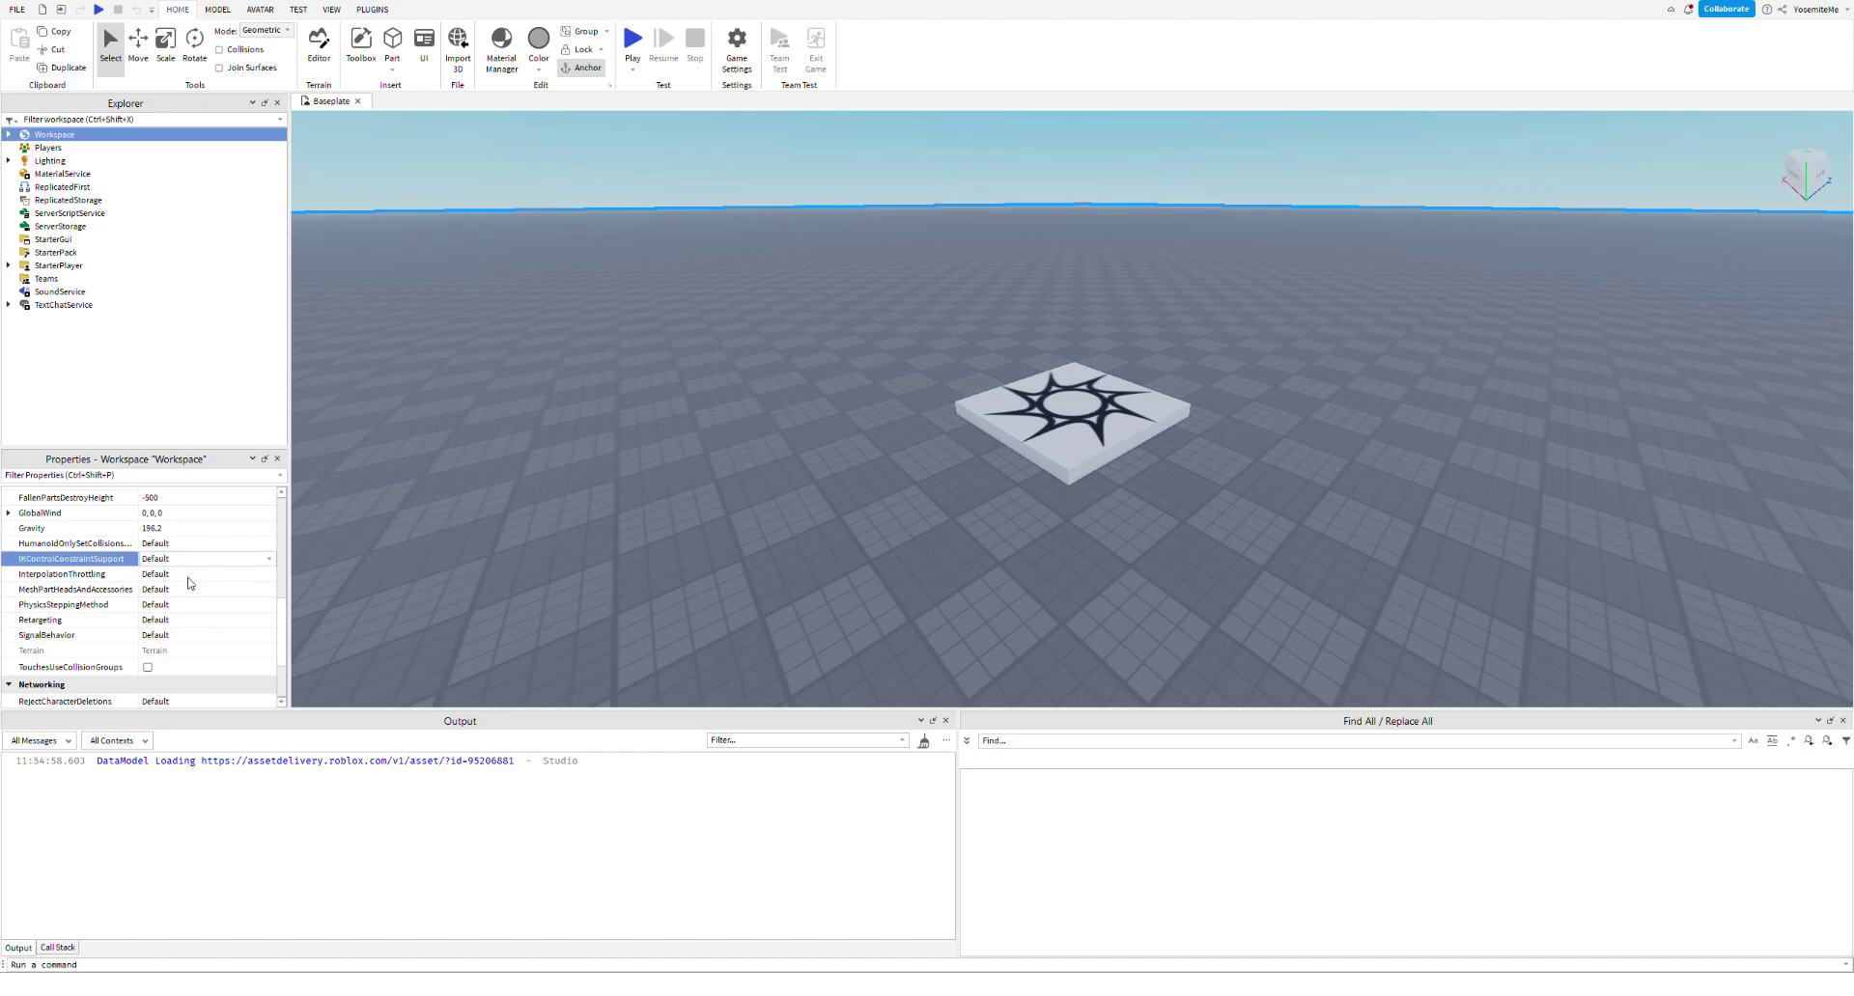
left_click(203, 559)
left_click(232, 582)
- Start a play test and walk the avatar around on the spawn pad so its front is visible
left_click(646, 37)
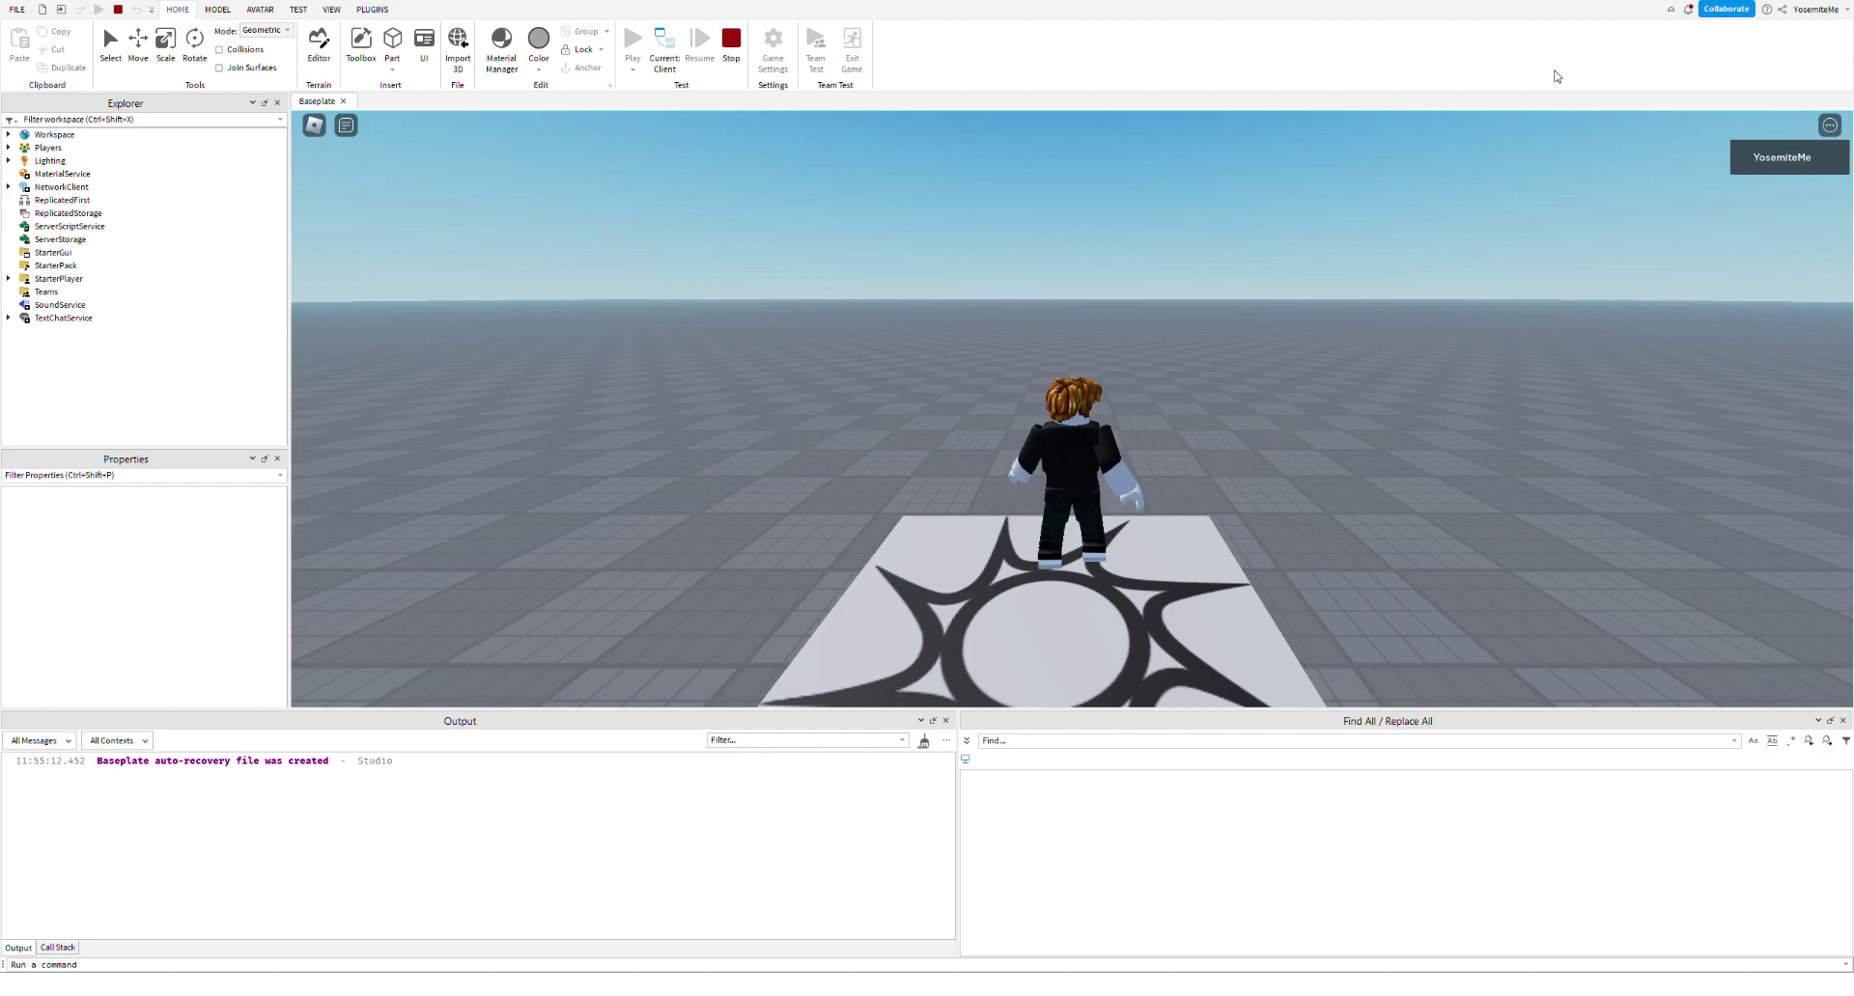
key("s")
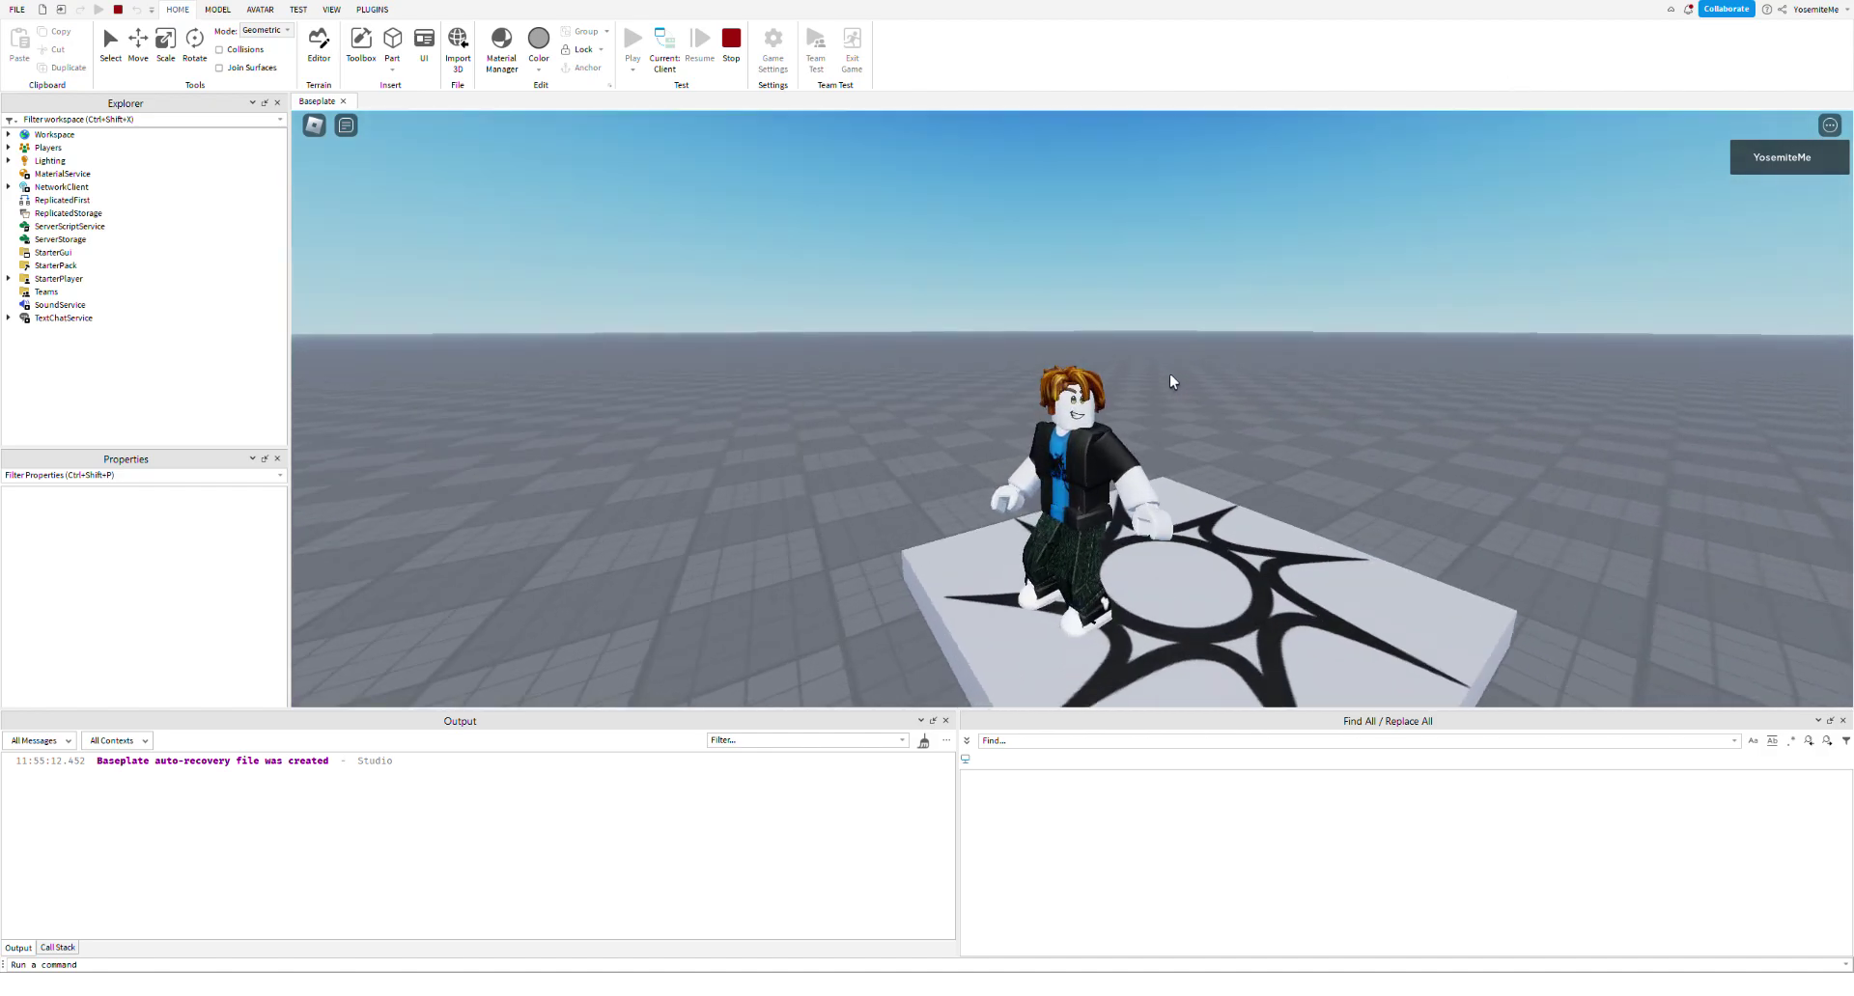
key("a")
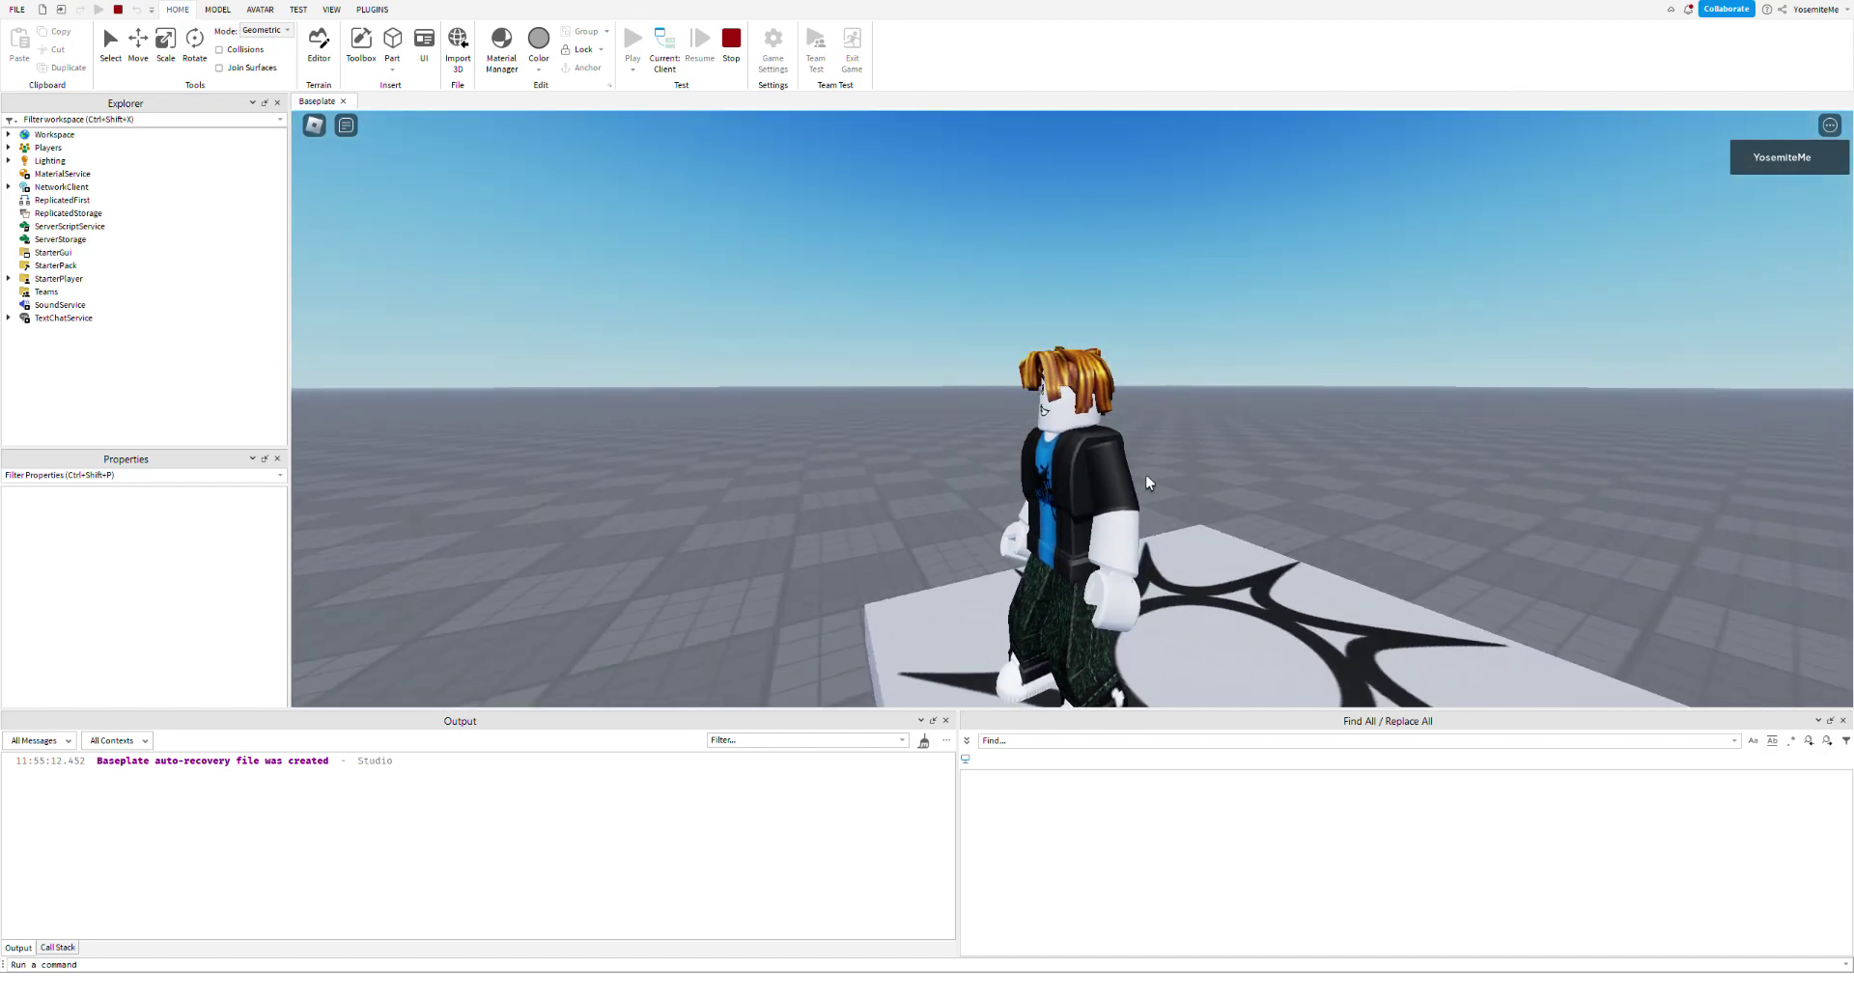
scroll(1120, 581, "down", 3)
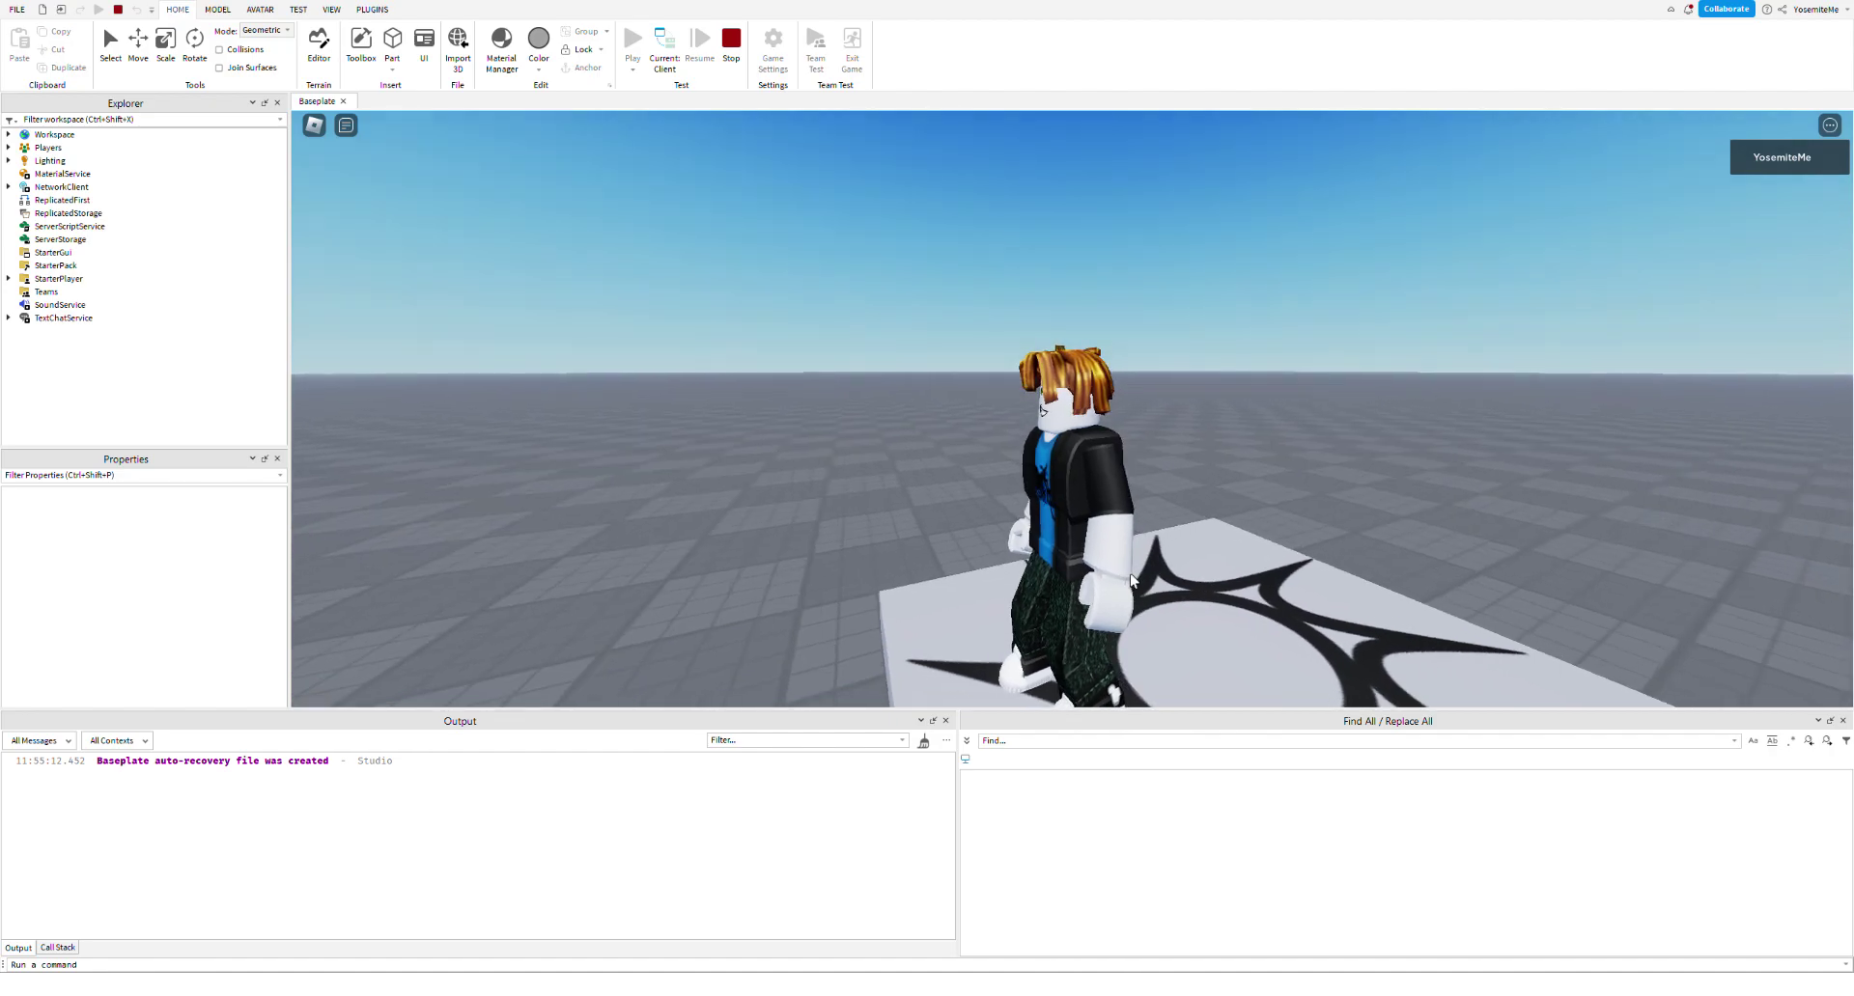
- Add an Attachment to the HumanoidRootPart of the avatar's character model in the Workspace
left_click(8, 134)
left_click(22, 186)
scroll(124, 247, "down", 2)
scroll(124, 247, "down", 2)
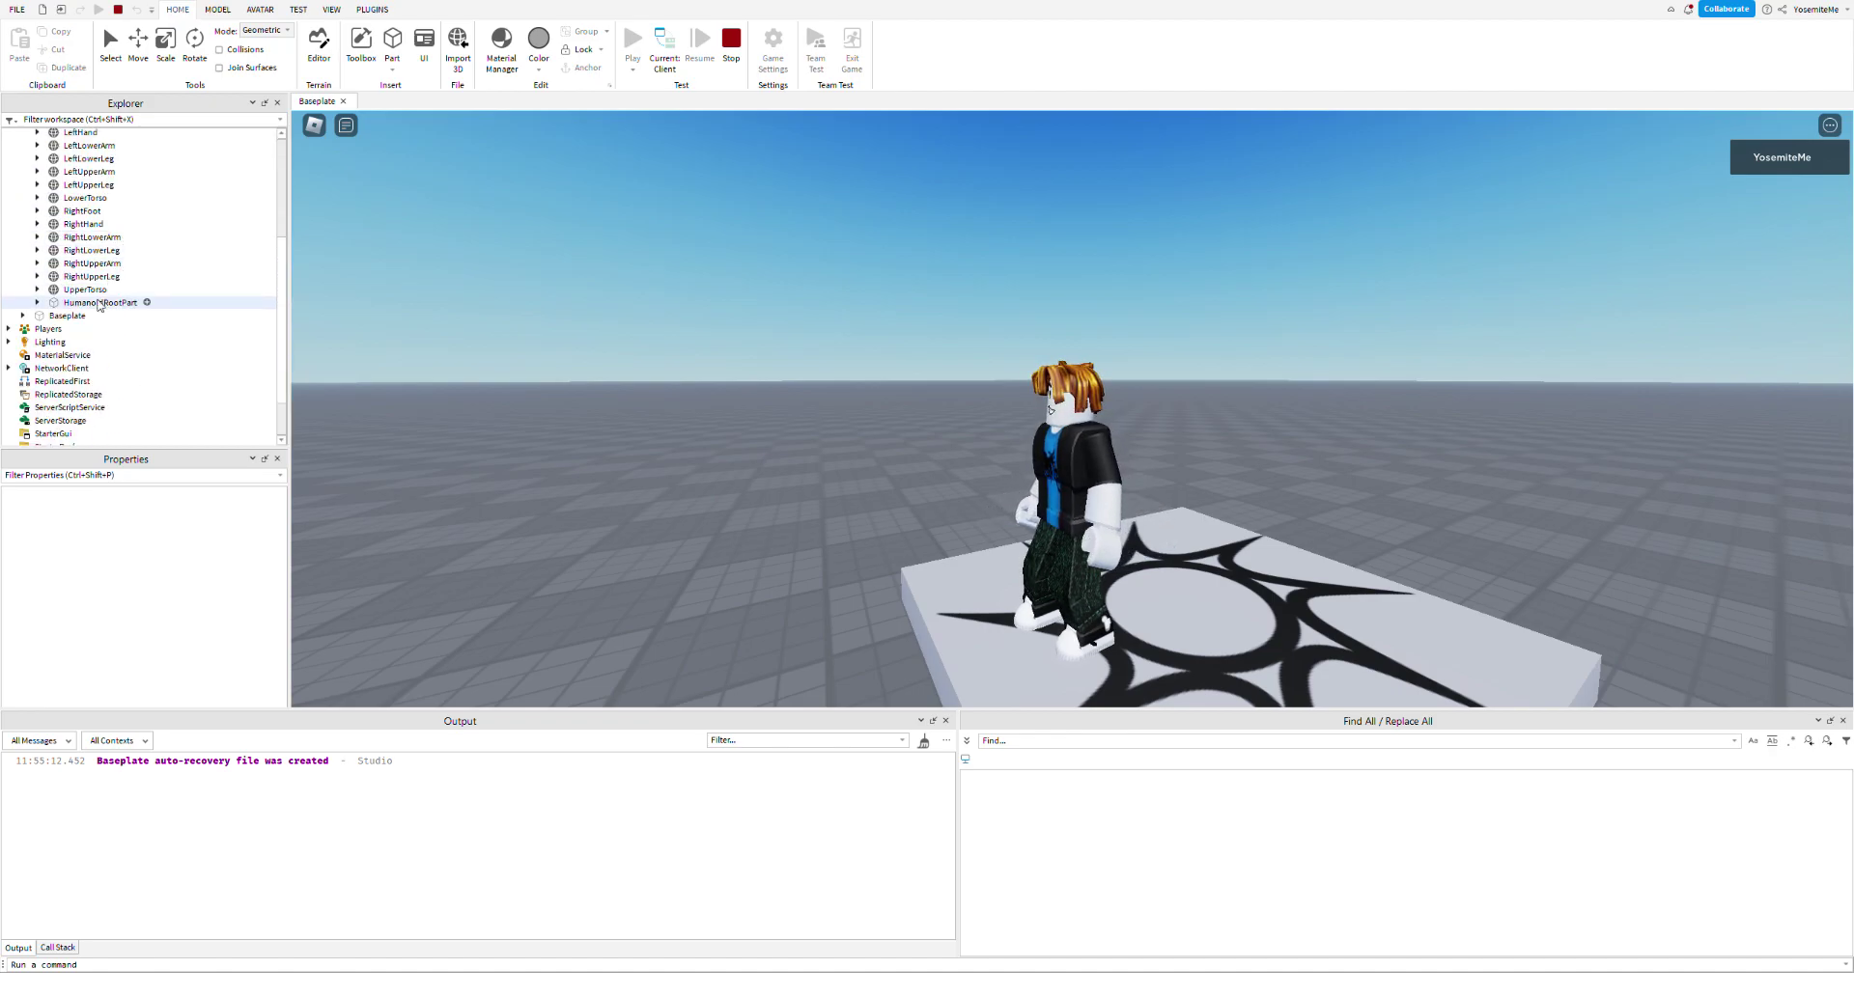
left_click(135, 304)
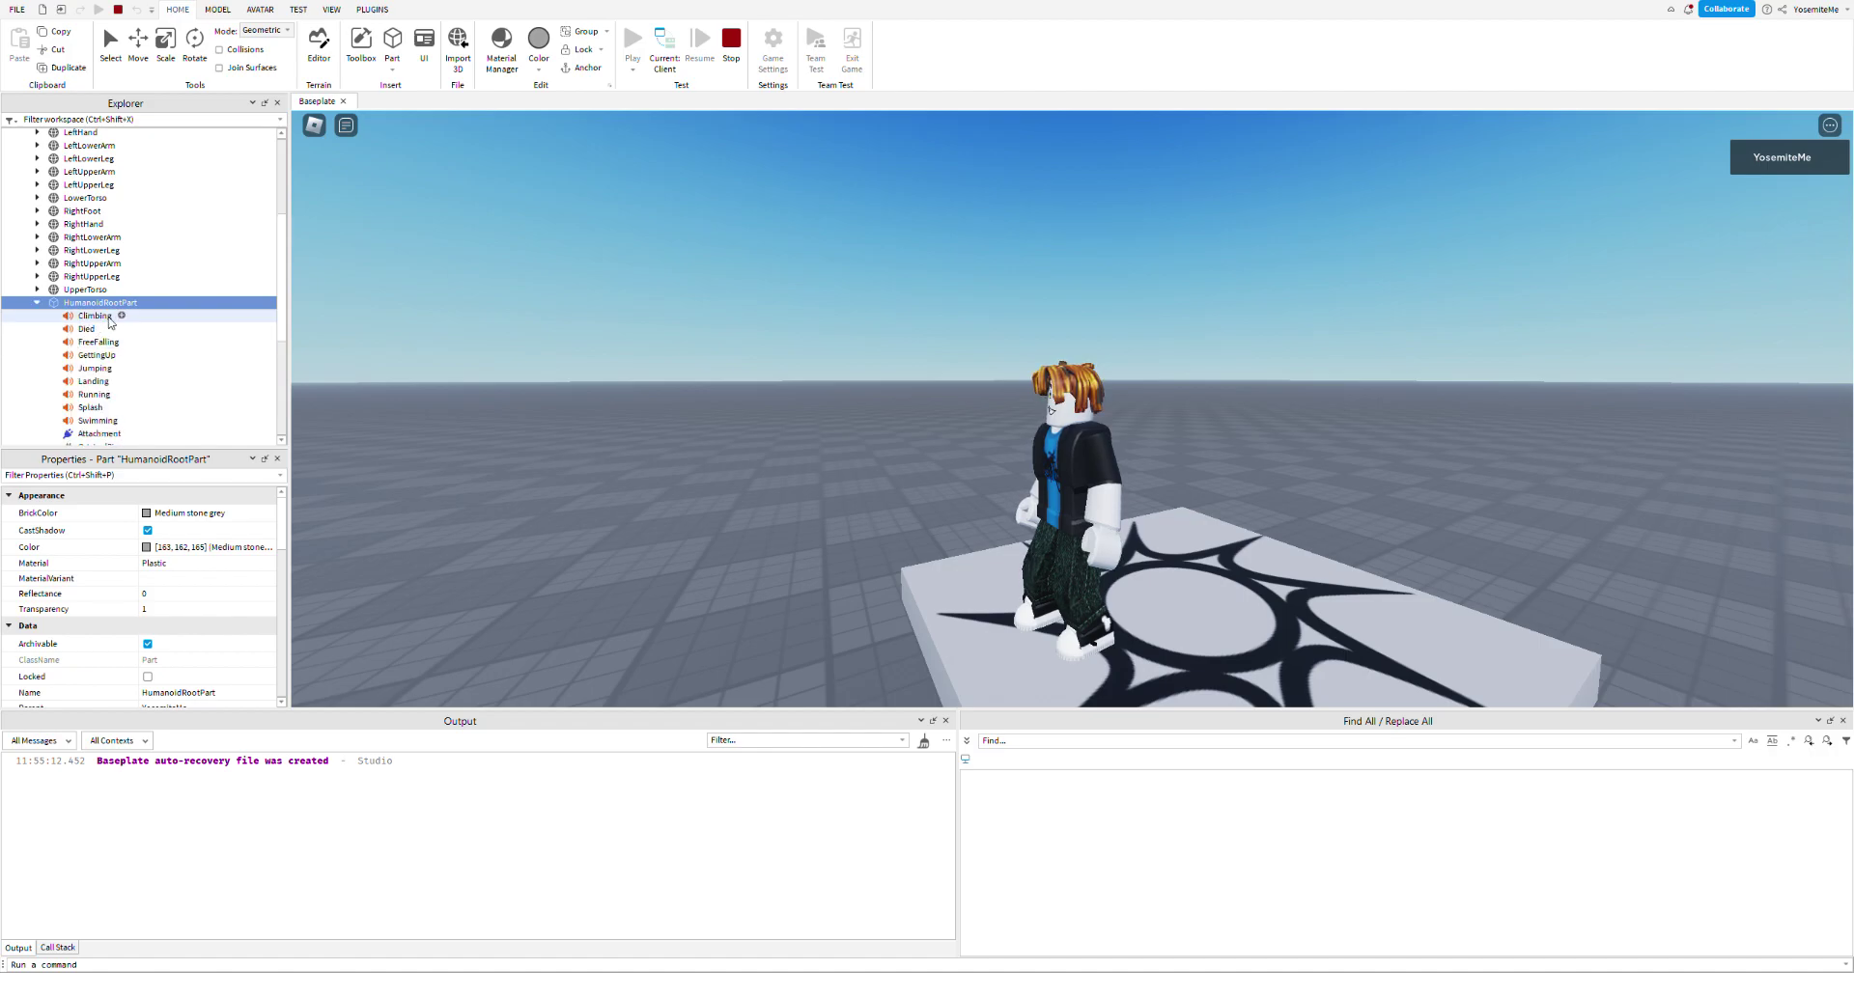
key("Right")
scroll(87, 342, "down", 3)
left_click(100, 322)
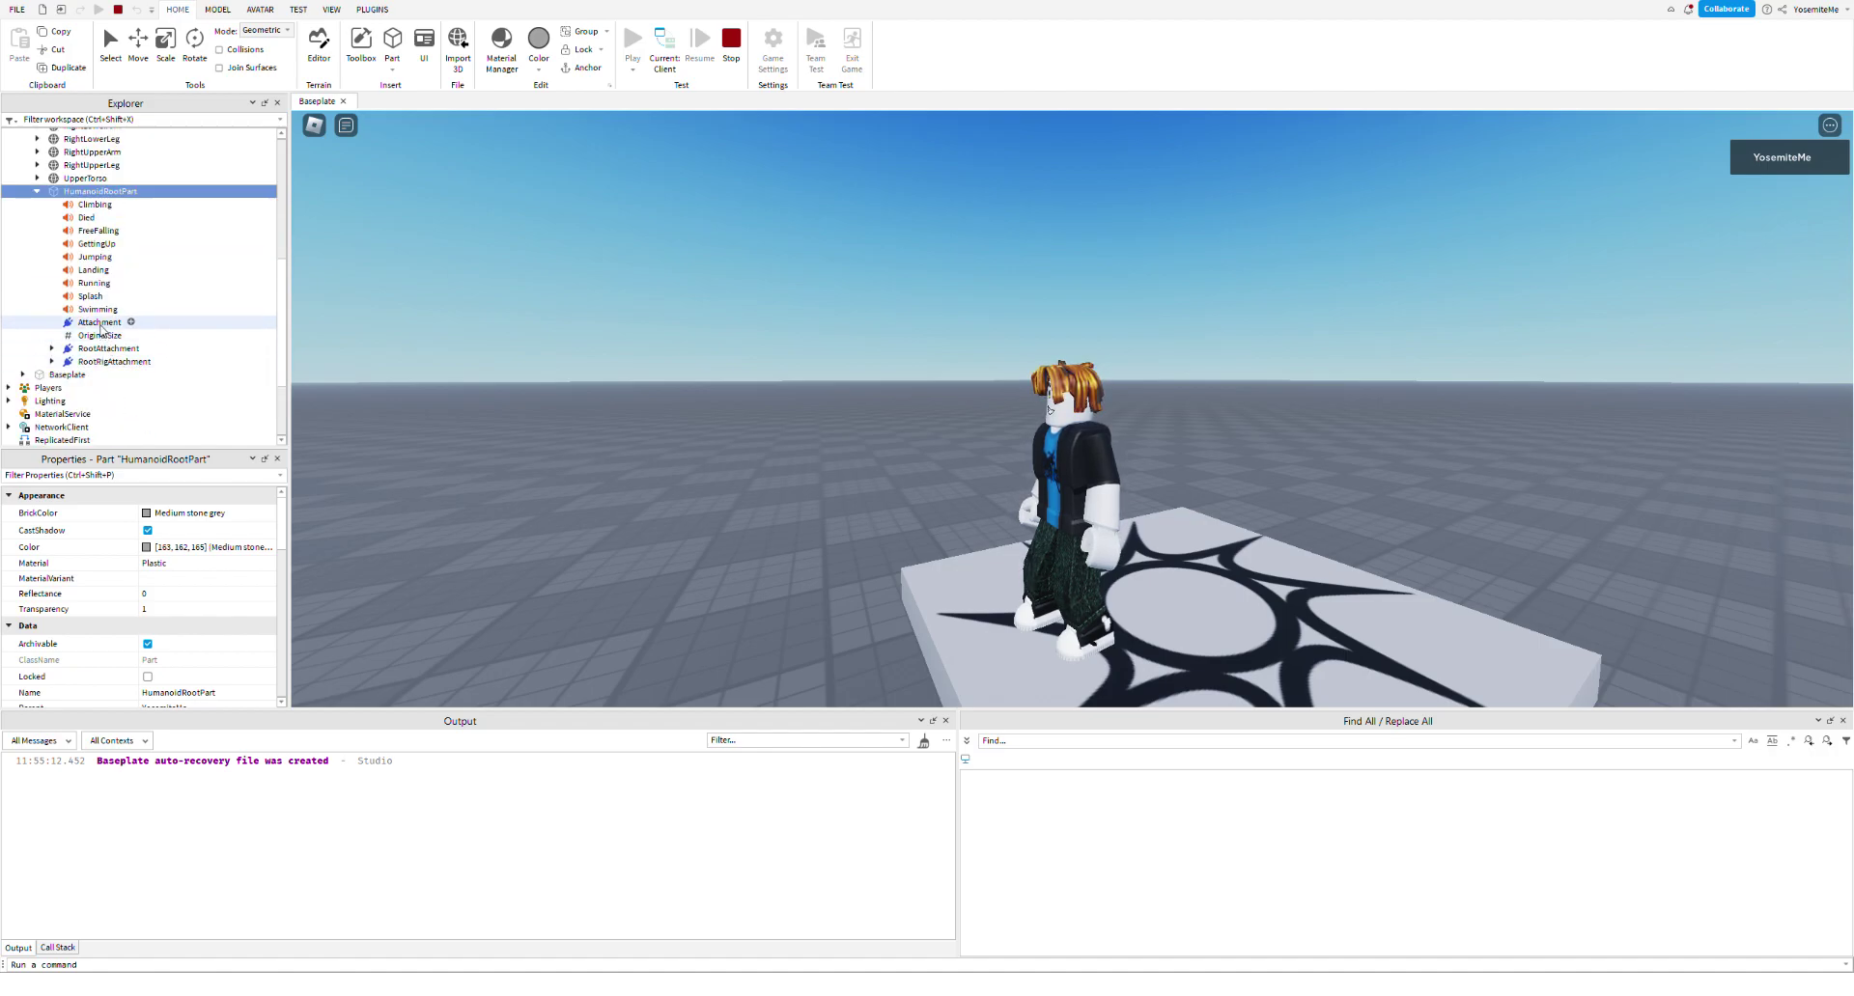
- Move the HumanoidRootPart's attachment in front of the avatar, to a position of about -1.74, -0.95, -1.51
left_click(140, 46)
right_click_drag(757, 219, 1000, 552)
left_click_drag(1001, 553, 1067, 639)
right_click_drag(1067, 639, 1020, 541)
left_click_drag(1021, 540, 1020, 491)
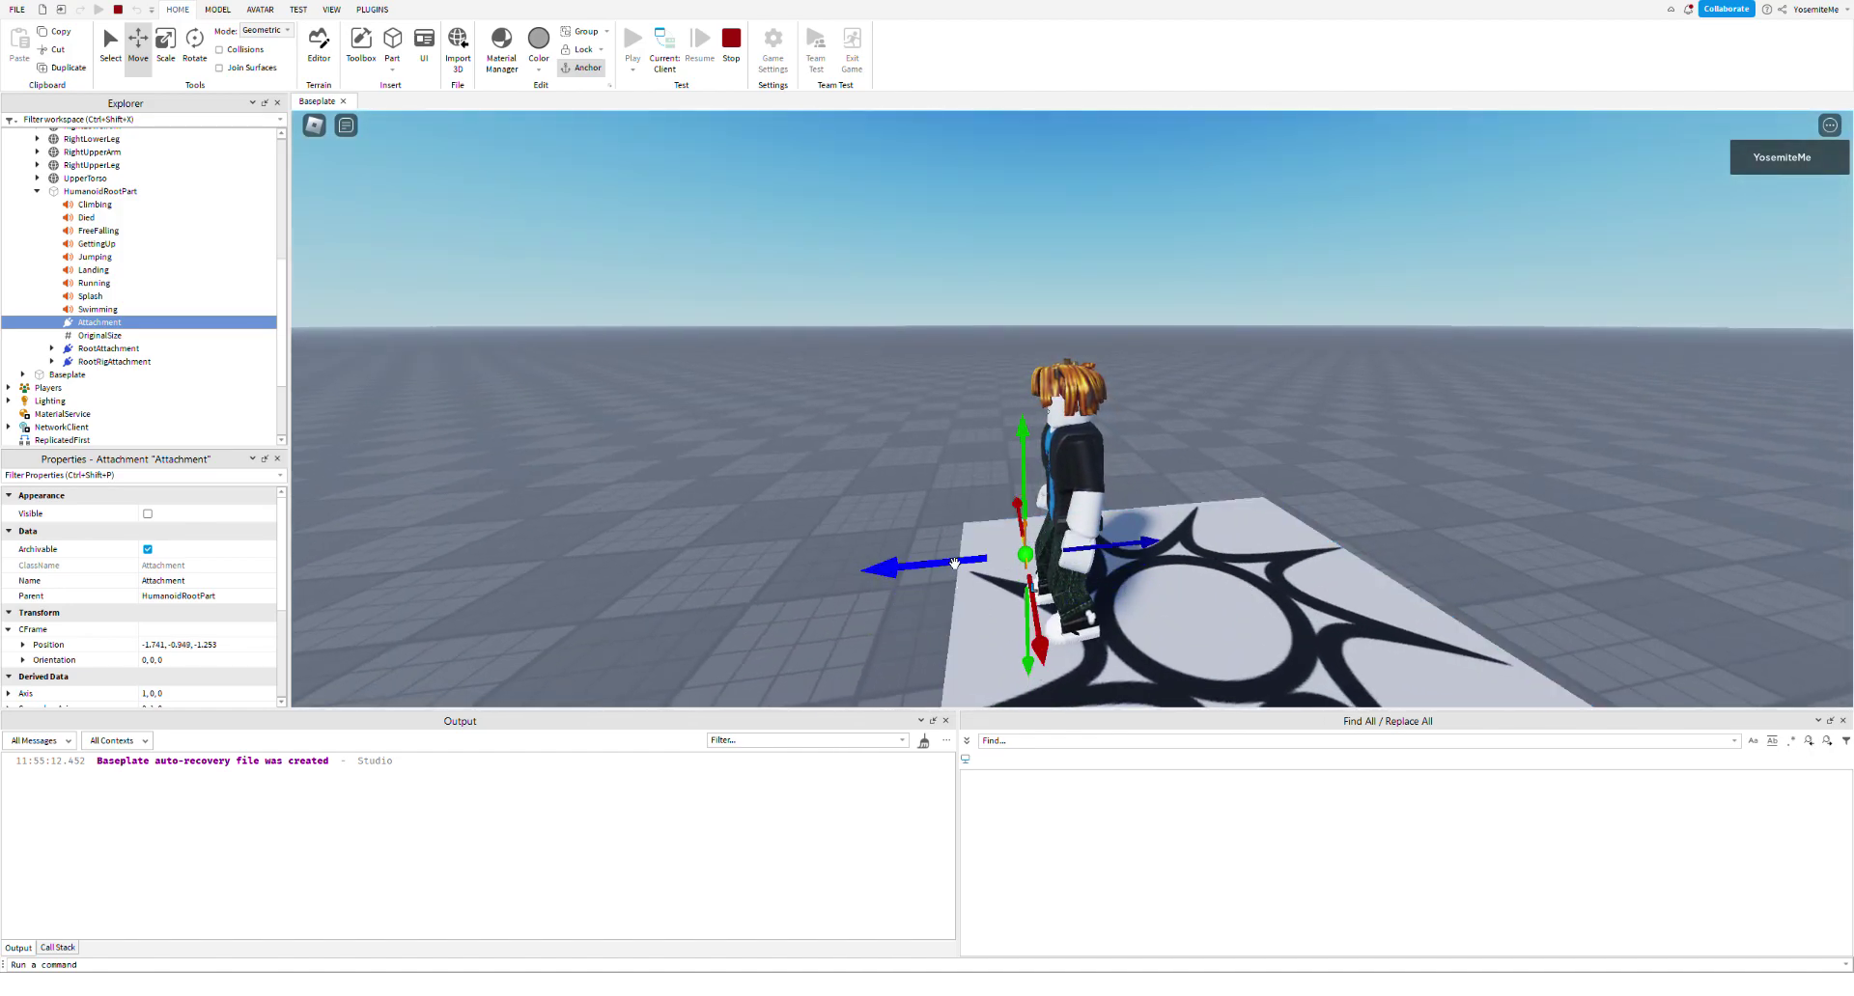
left_click_drag(954, 564, 938, 566)
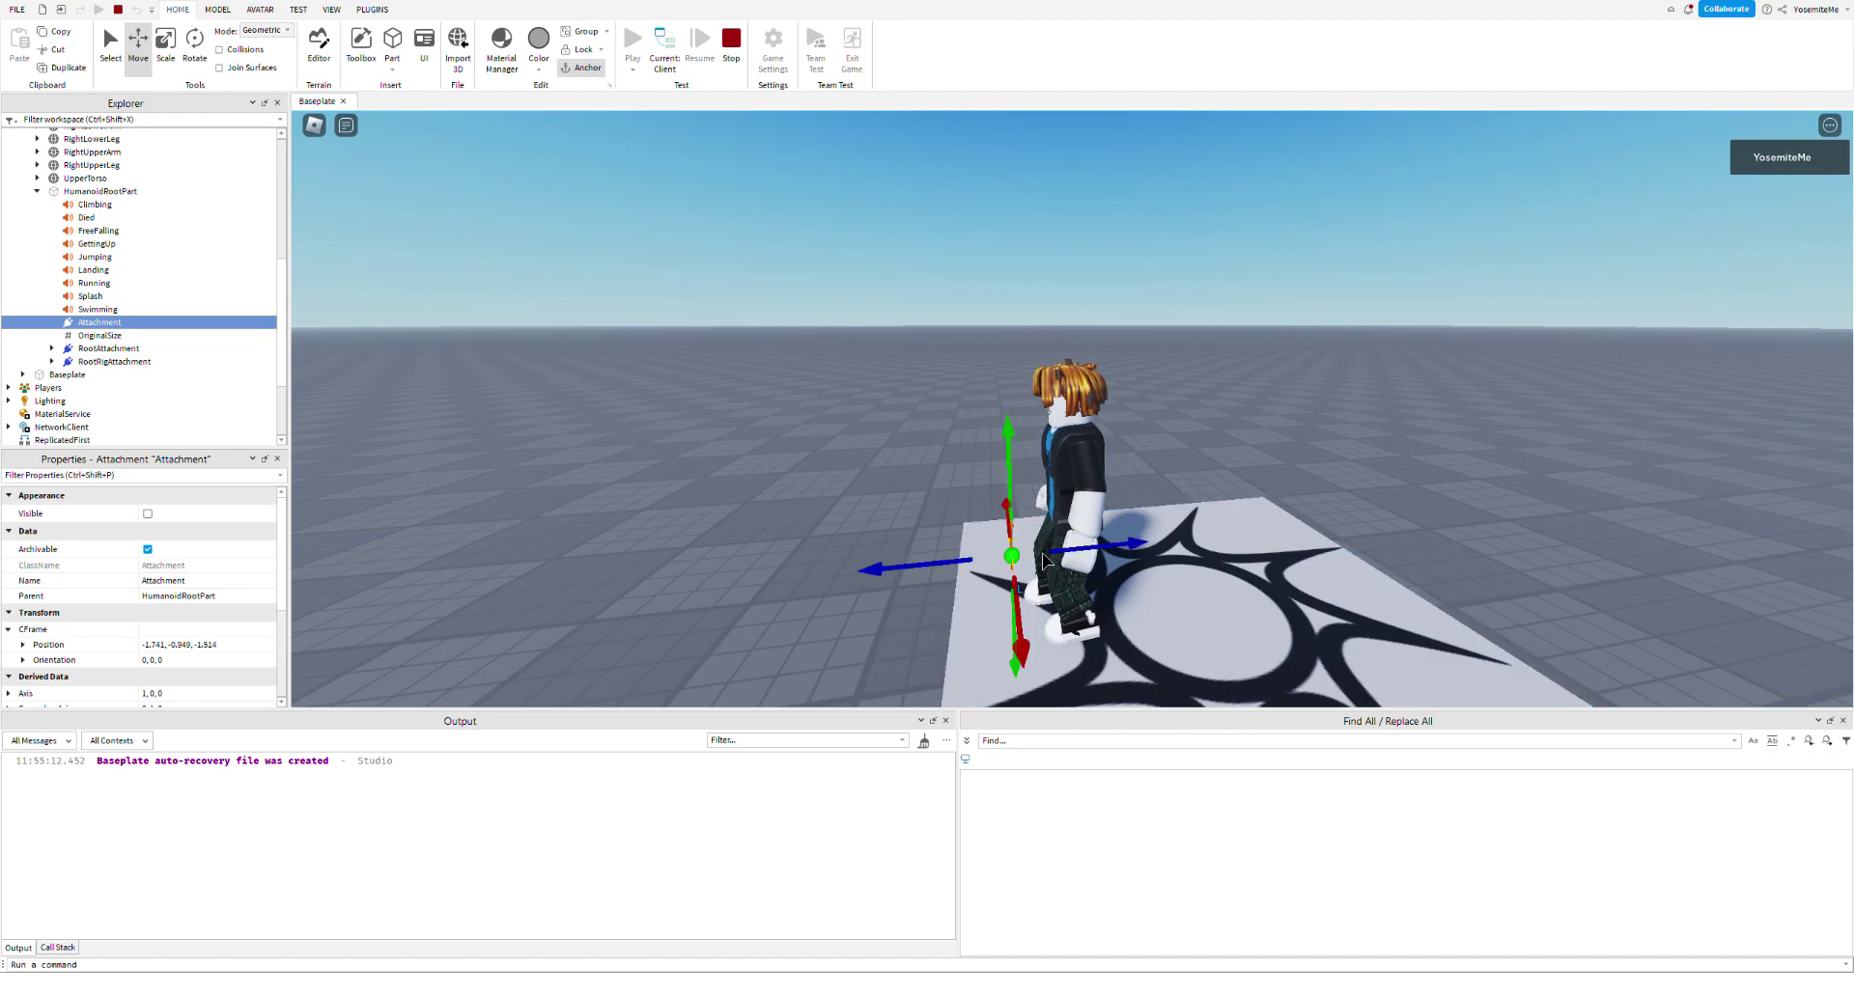
right_click_drag(859, 515, 859, 515)
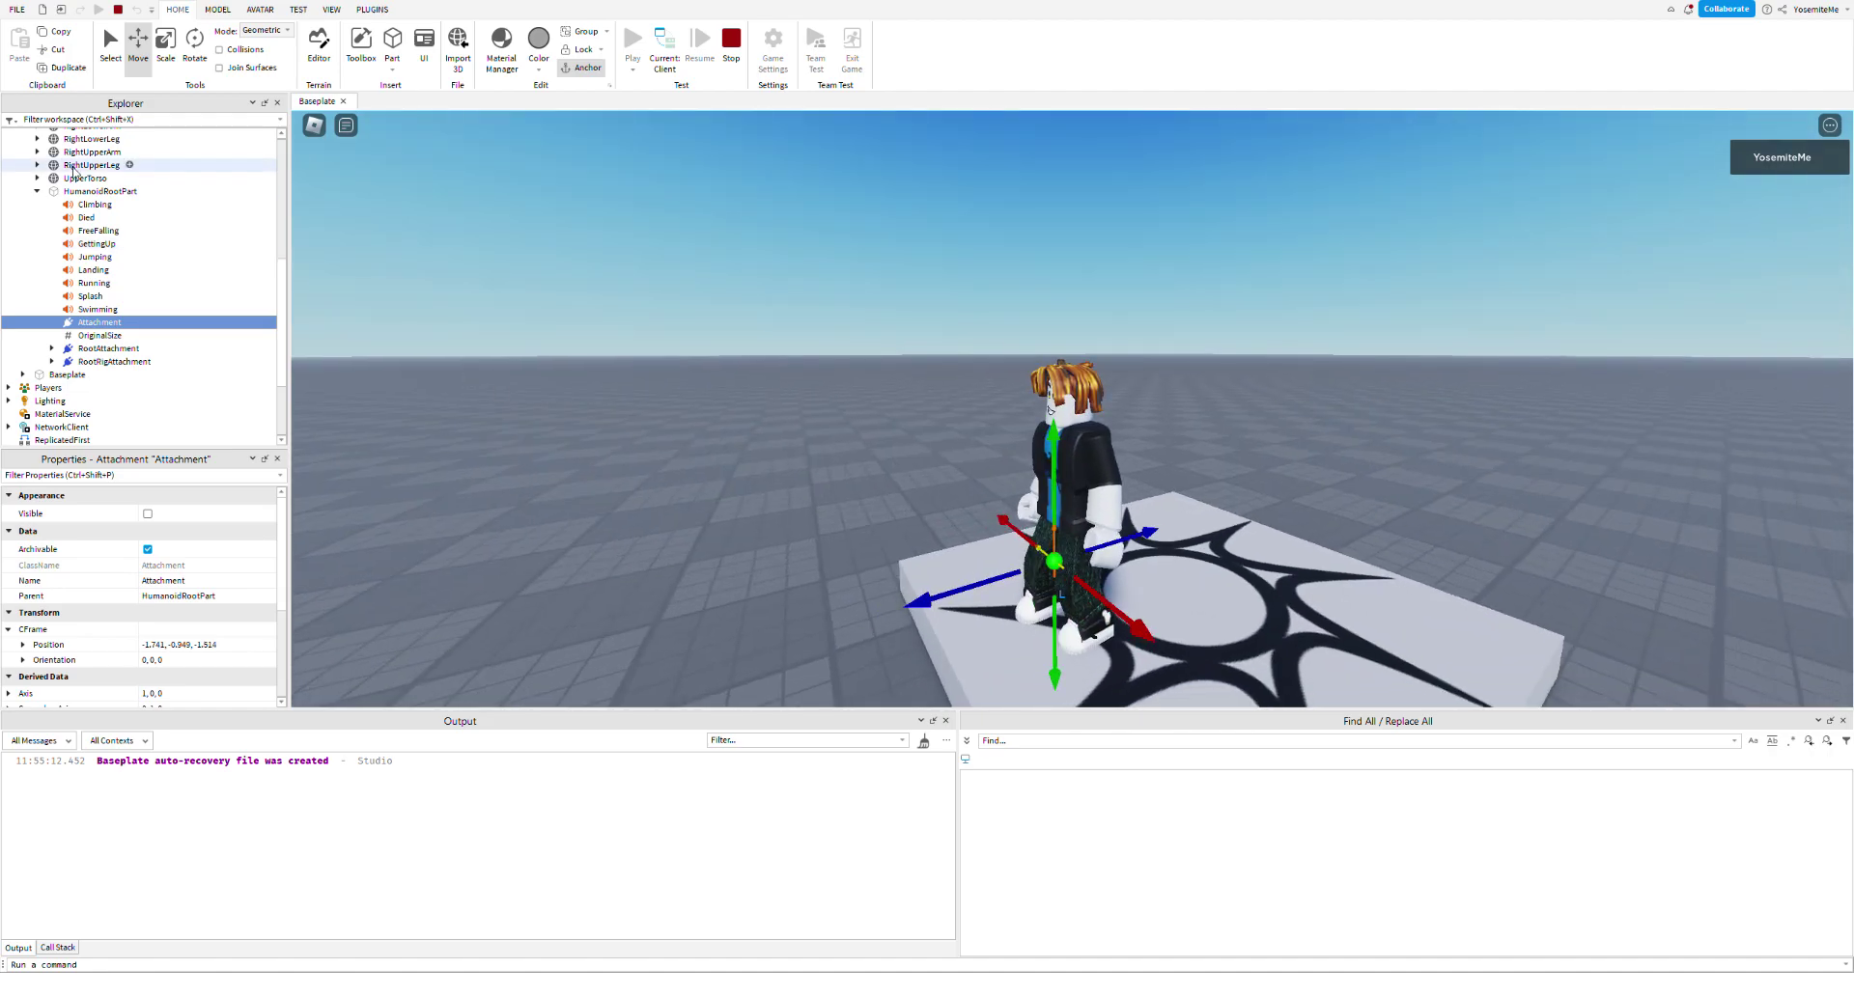
- Add a BallSocketConstraint to the avatar's LeftHand part
scroll(115, 217, "up", 2)
scroll(115, 217, "up", 2)
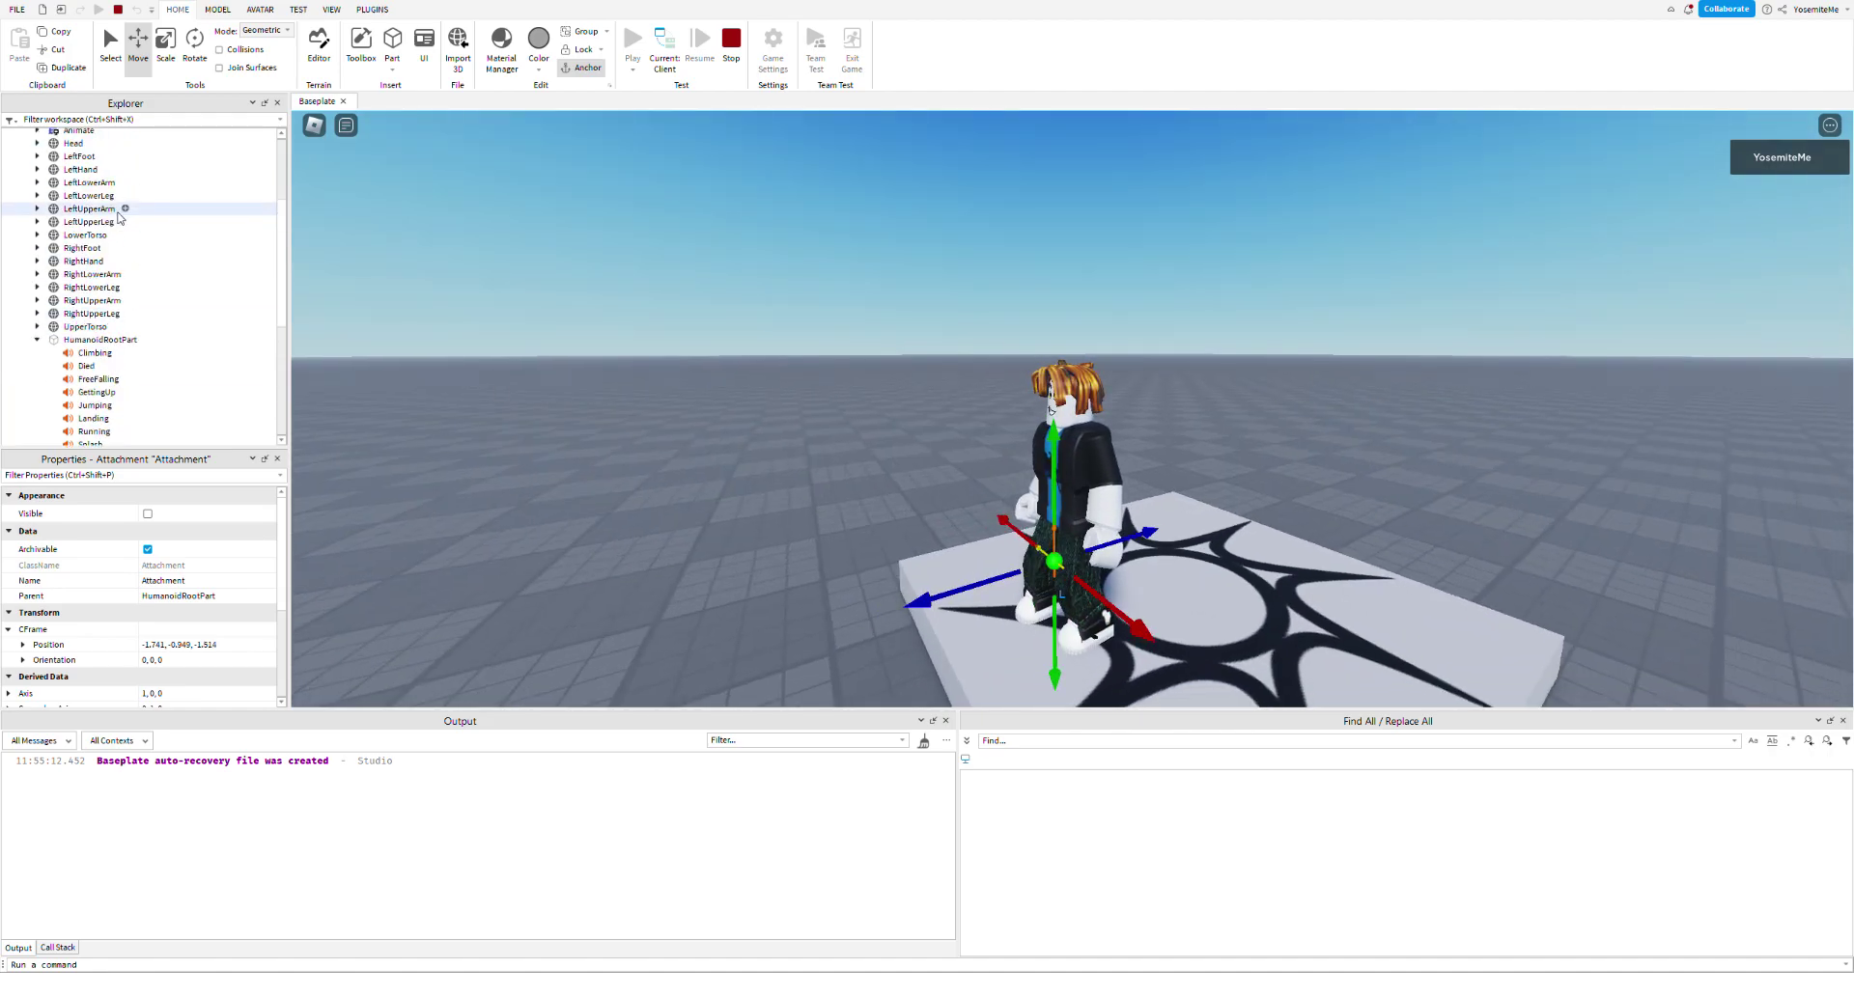
left_click(77, 169)
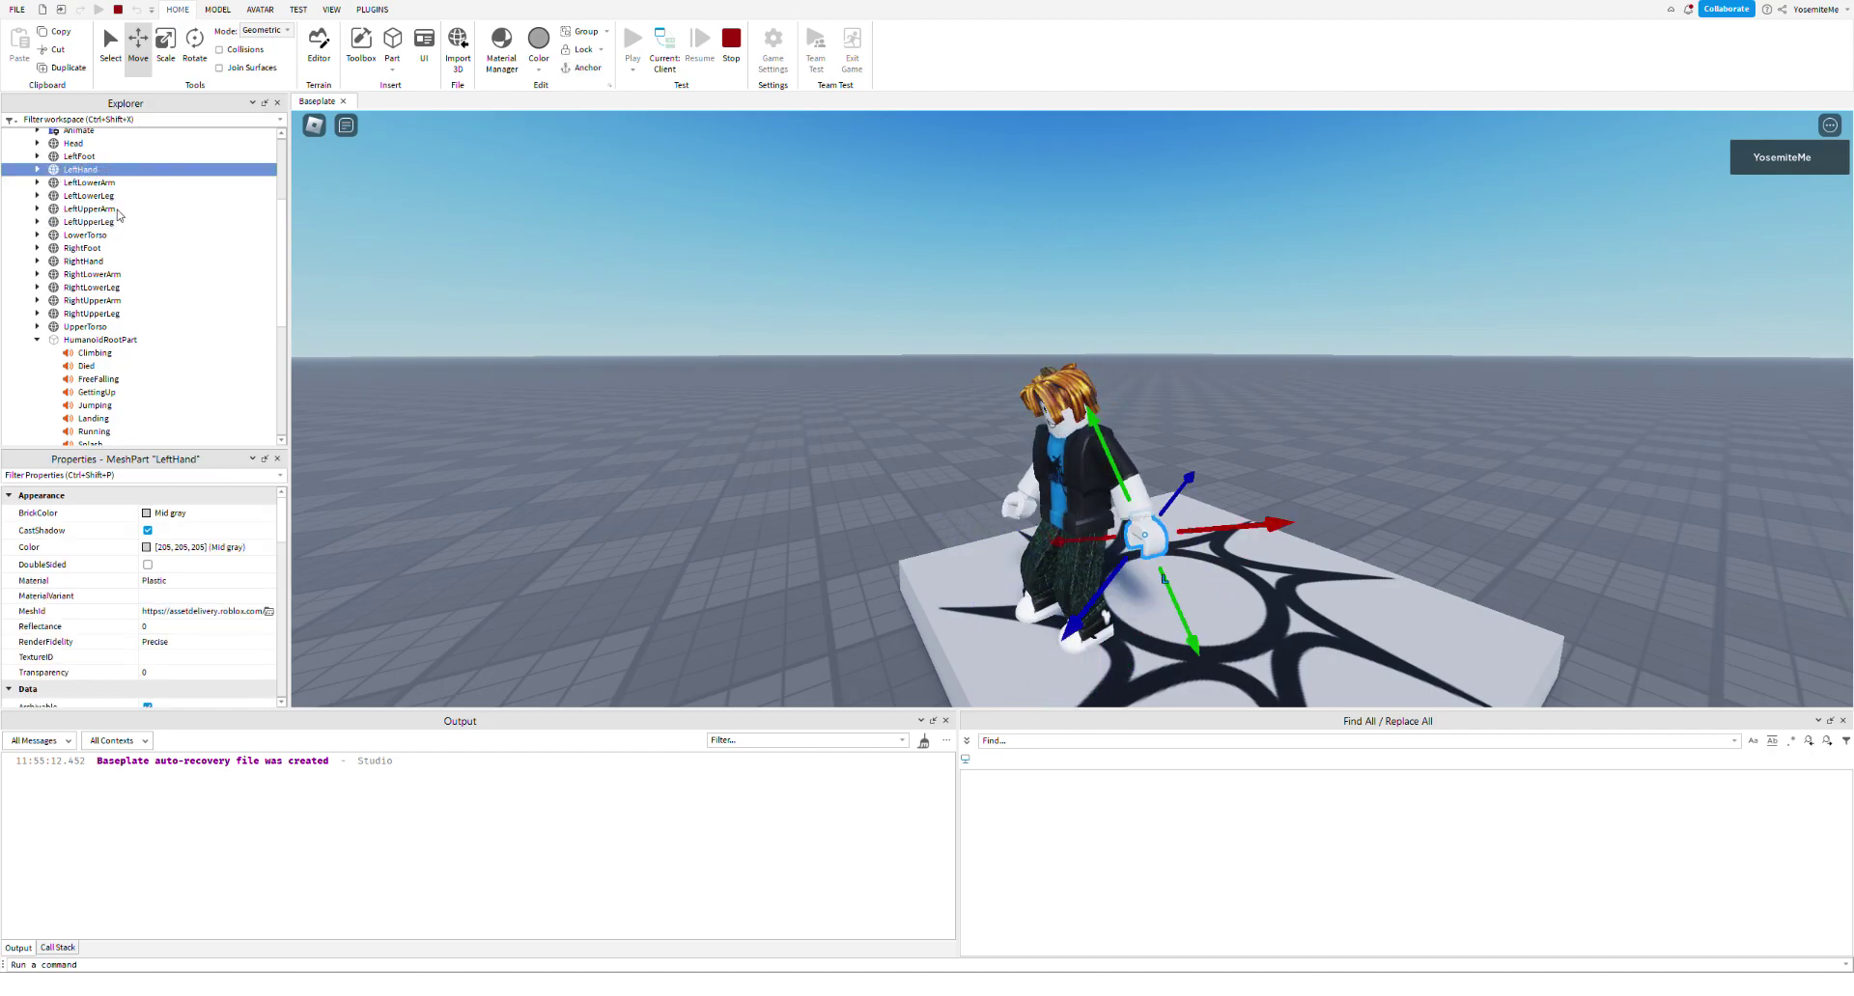
key("Right")
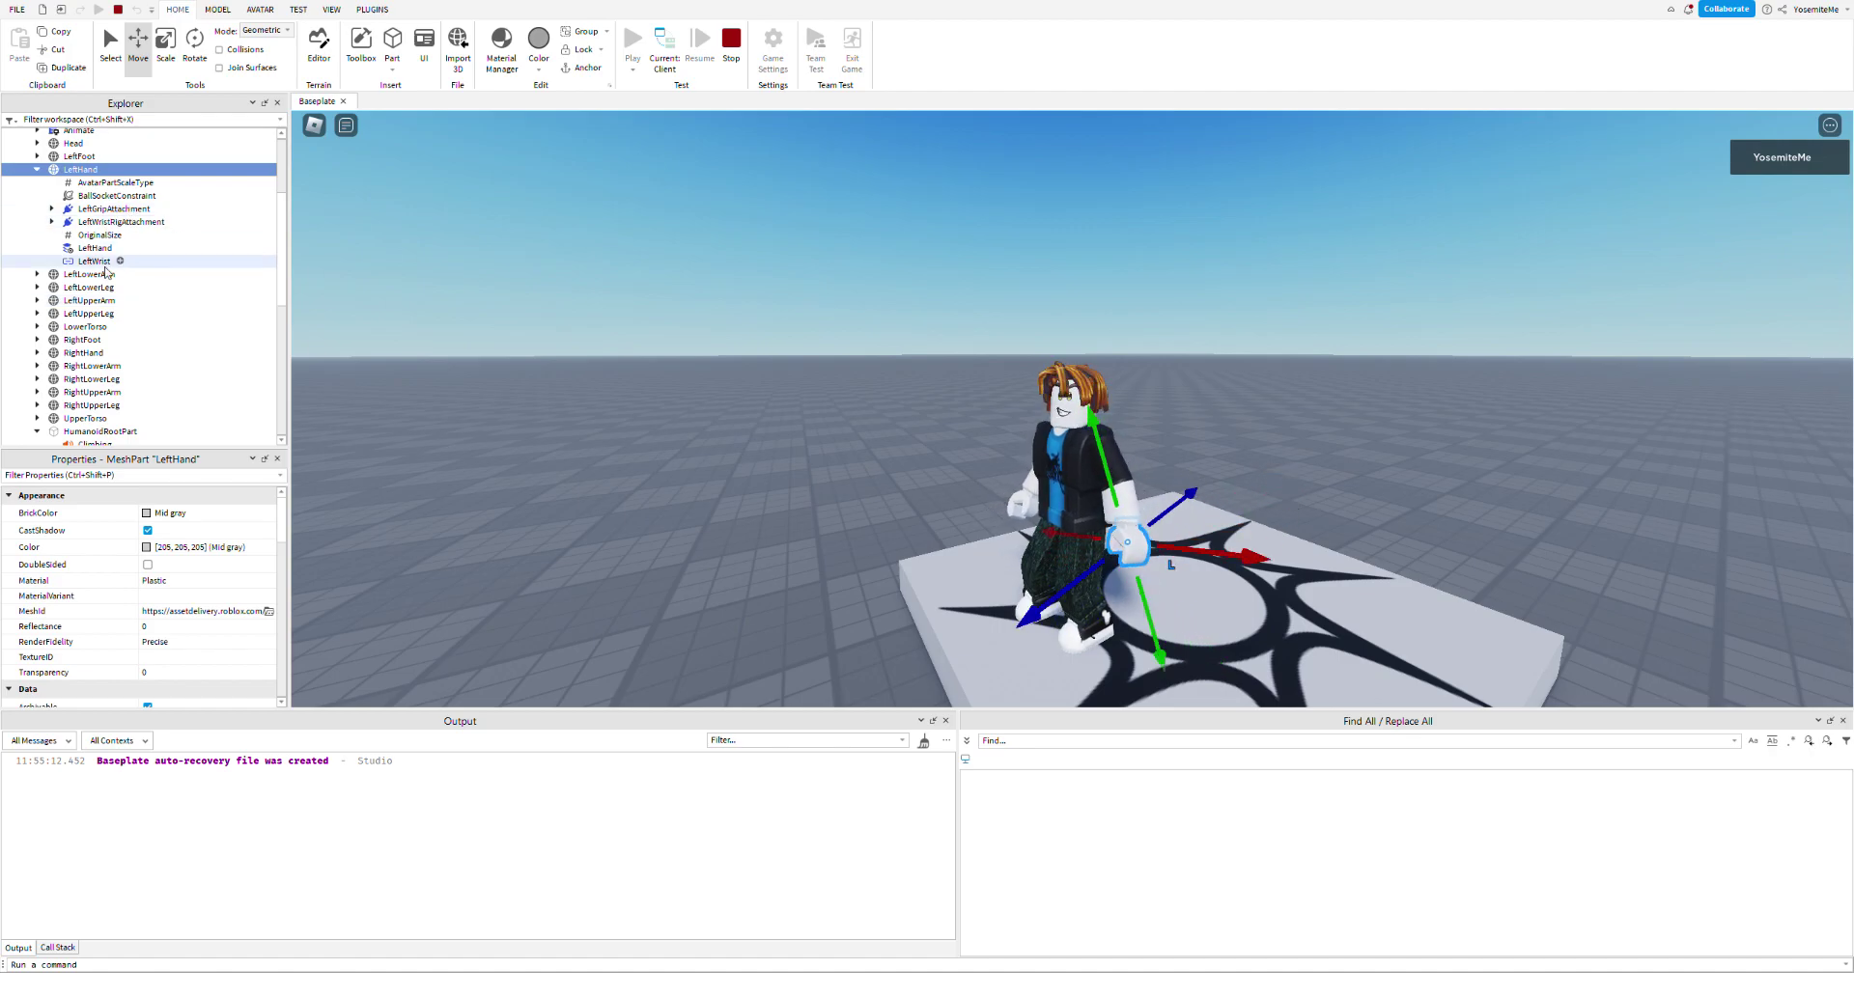
- Add an Attachment named Attachment0 to the LeftWristRigAttachment of the LeftLowerArm part
left_click(37, 274)
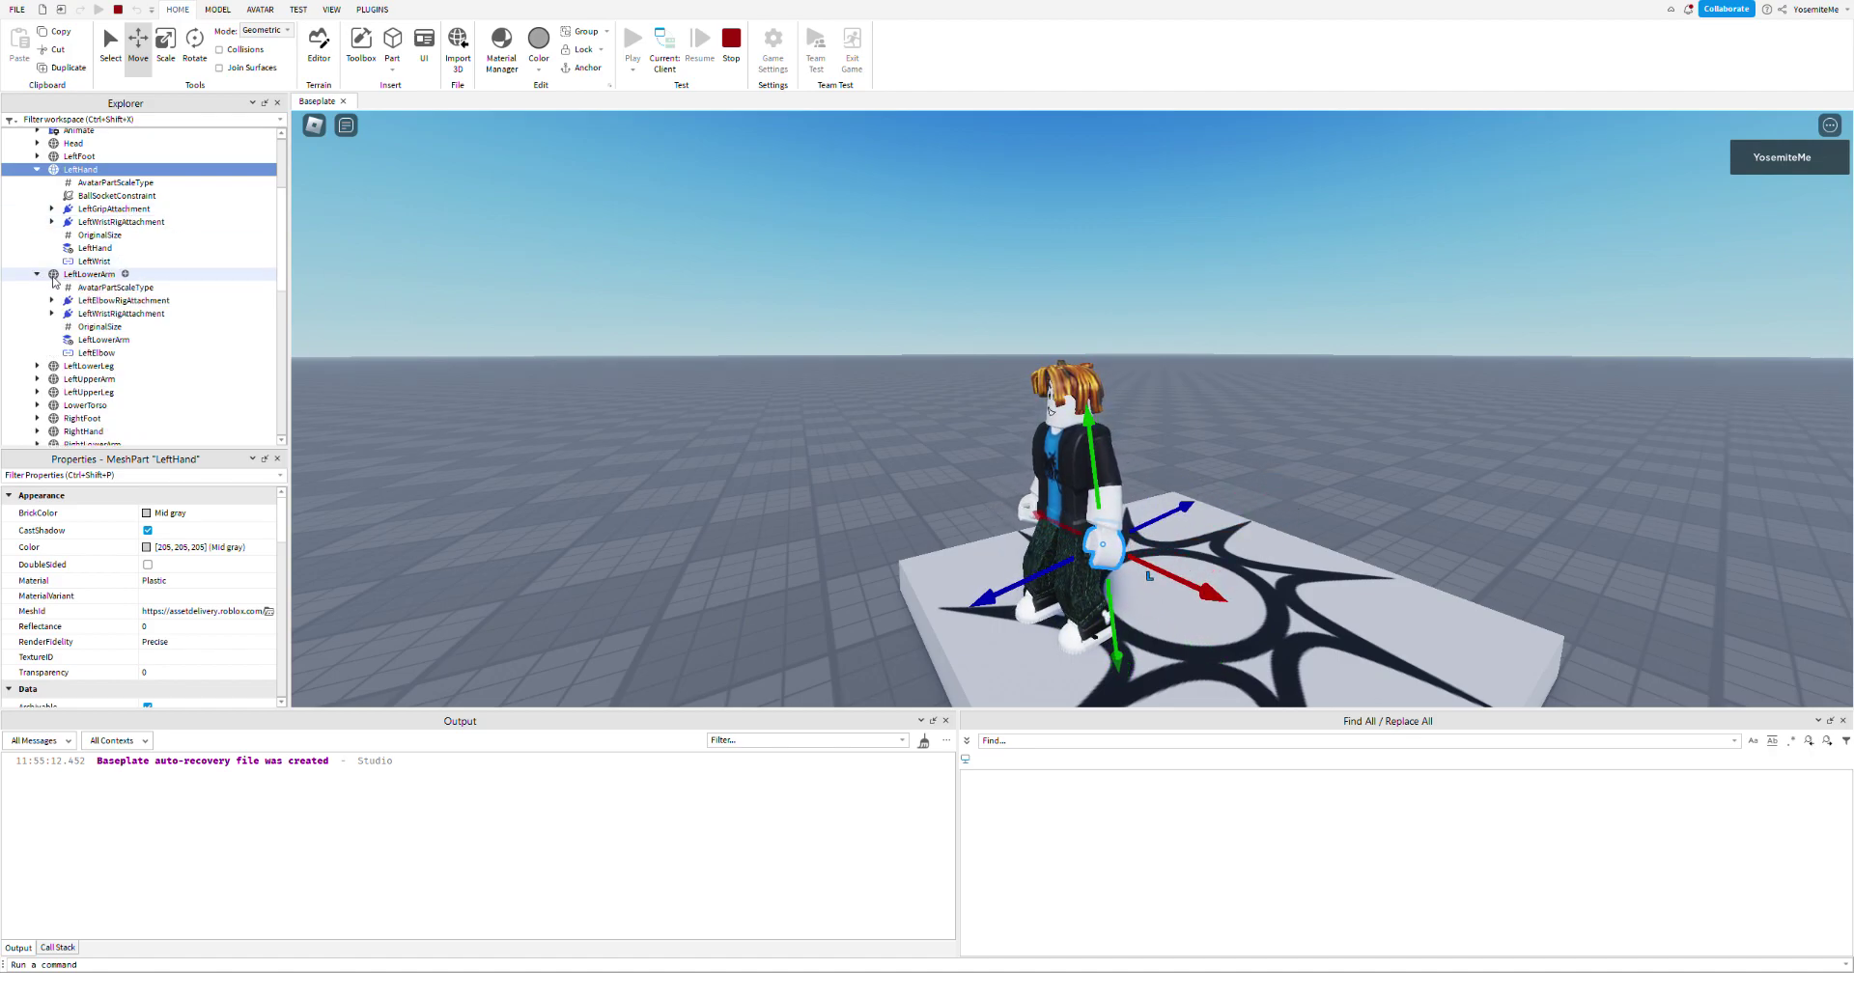
scroll(44, 275, "down", 1)
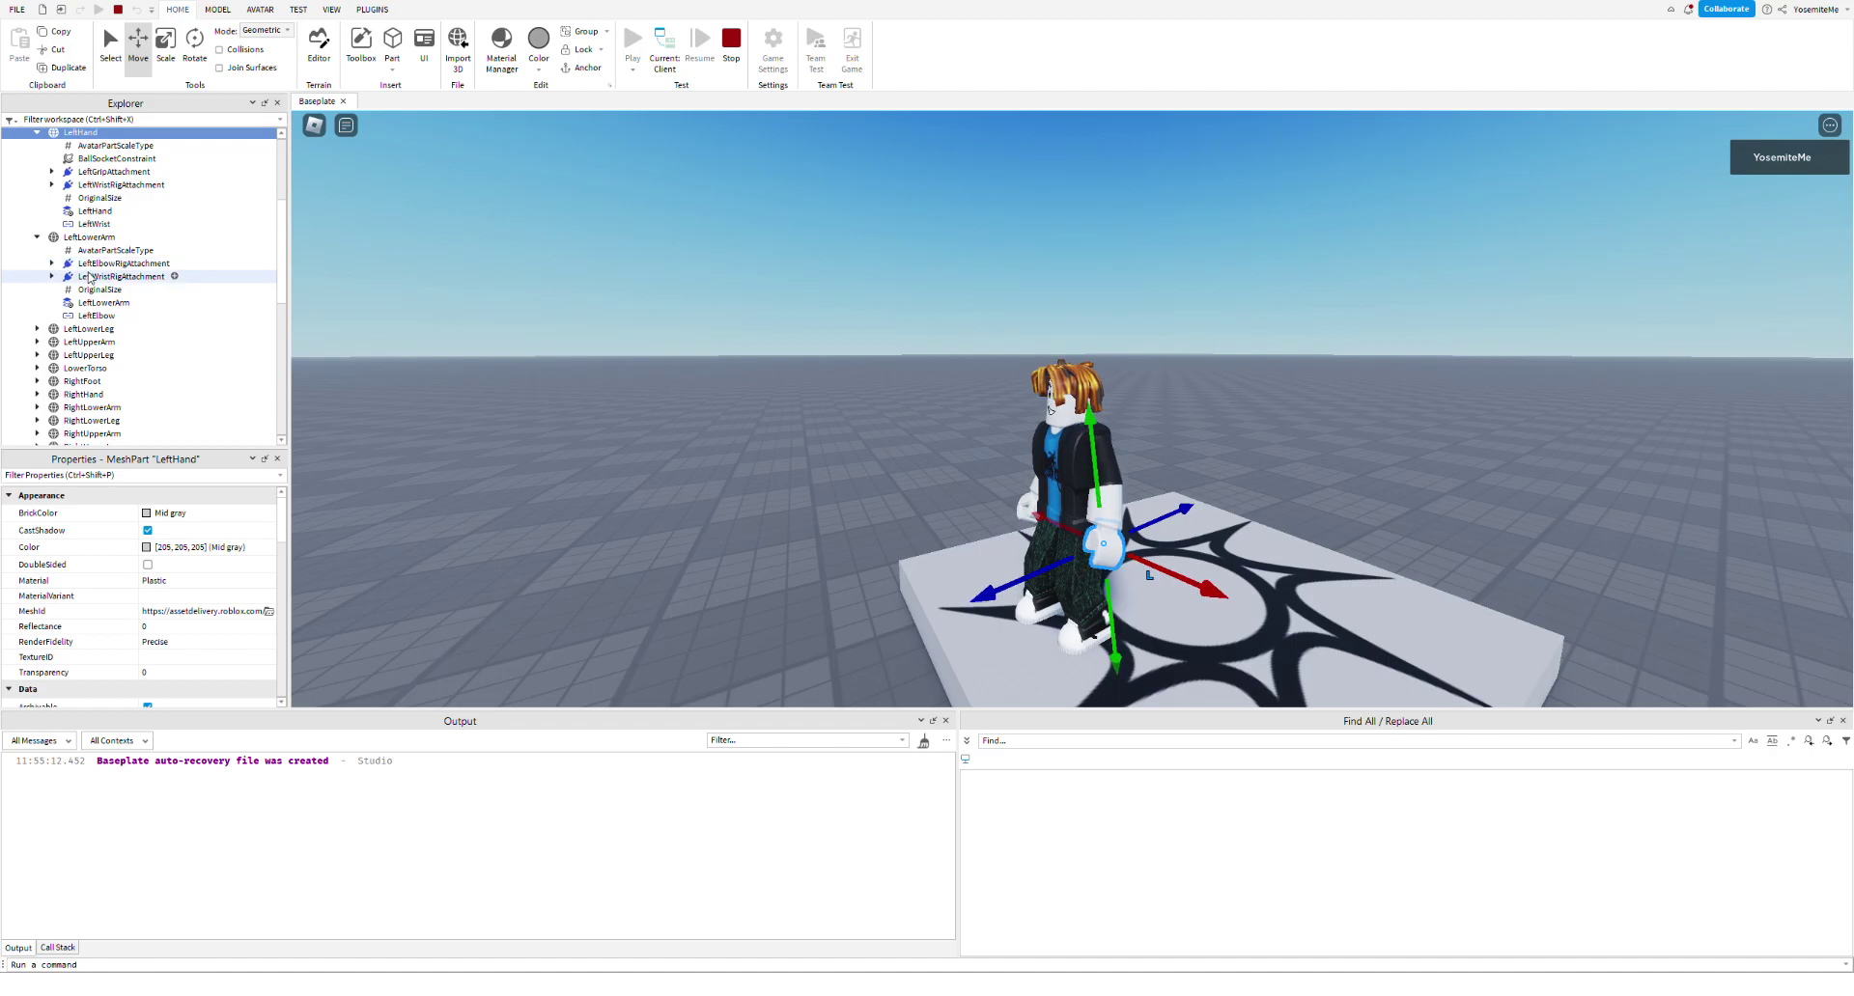
left_click(174, 278)
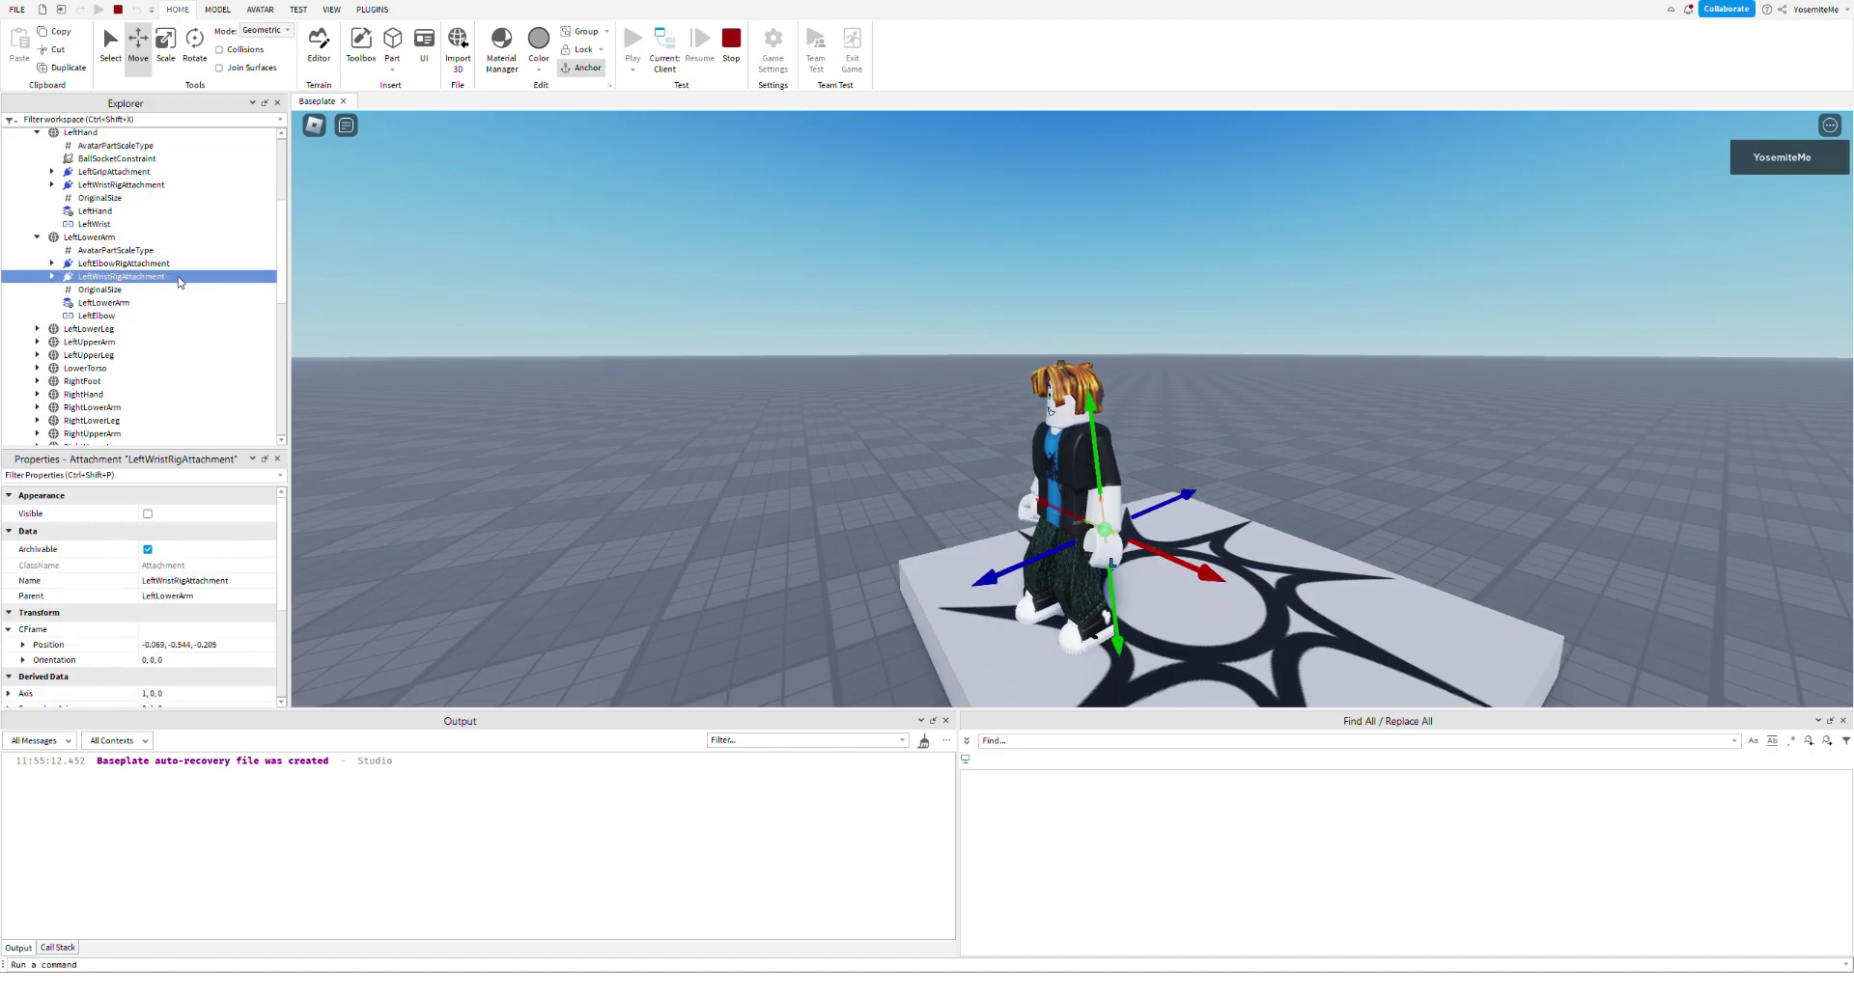
left_click(52, 276)
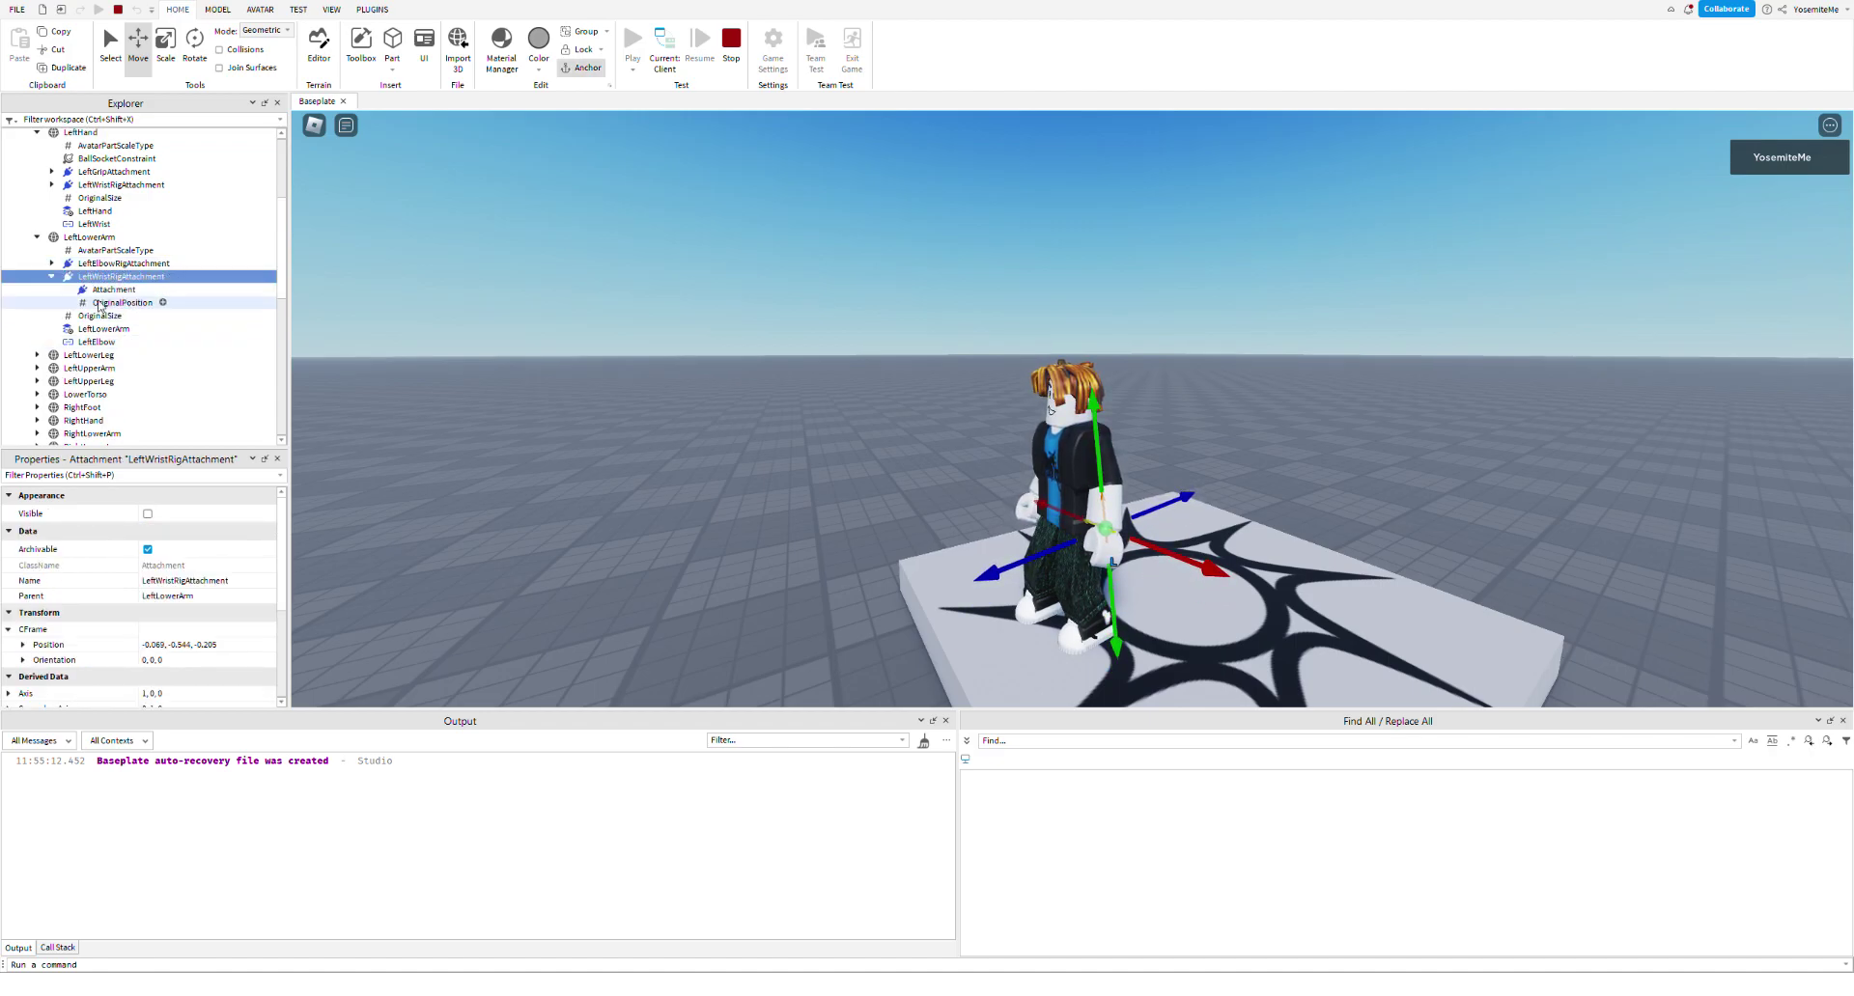
left_click(114, 290)
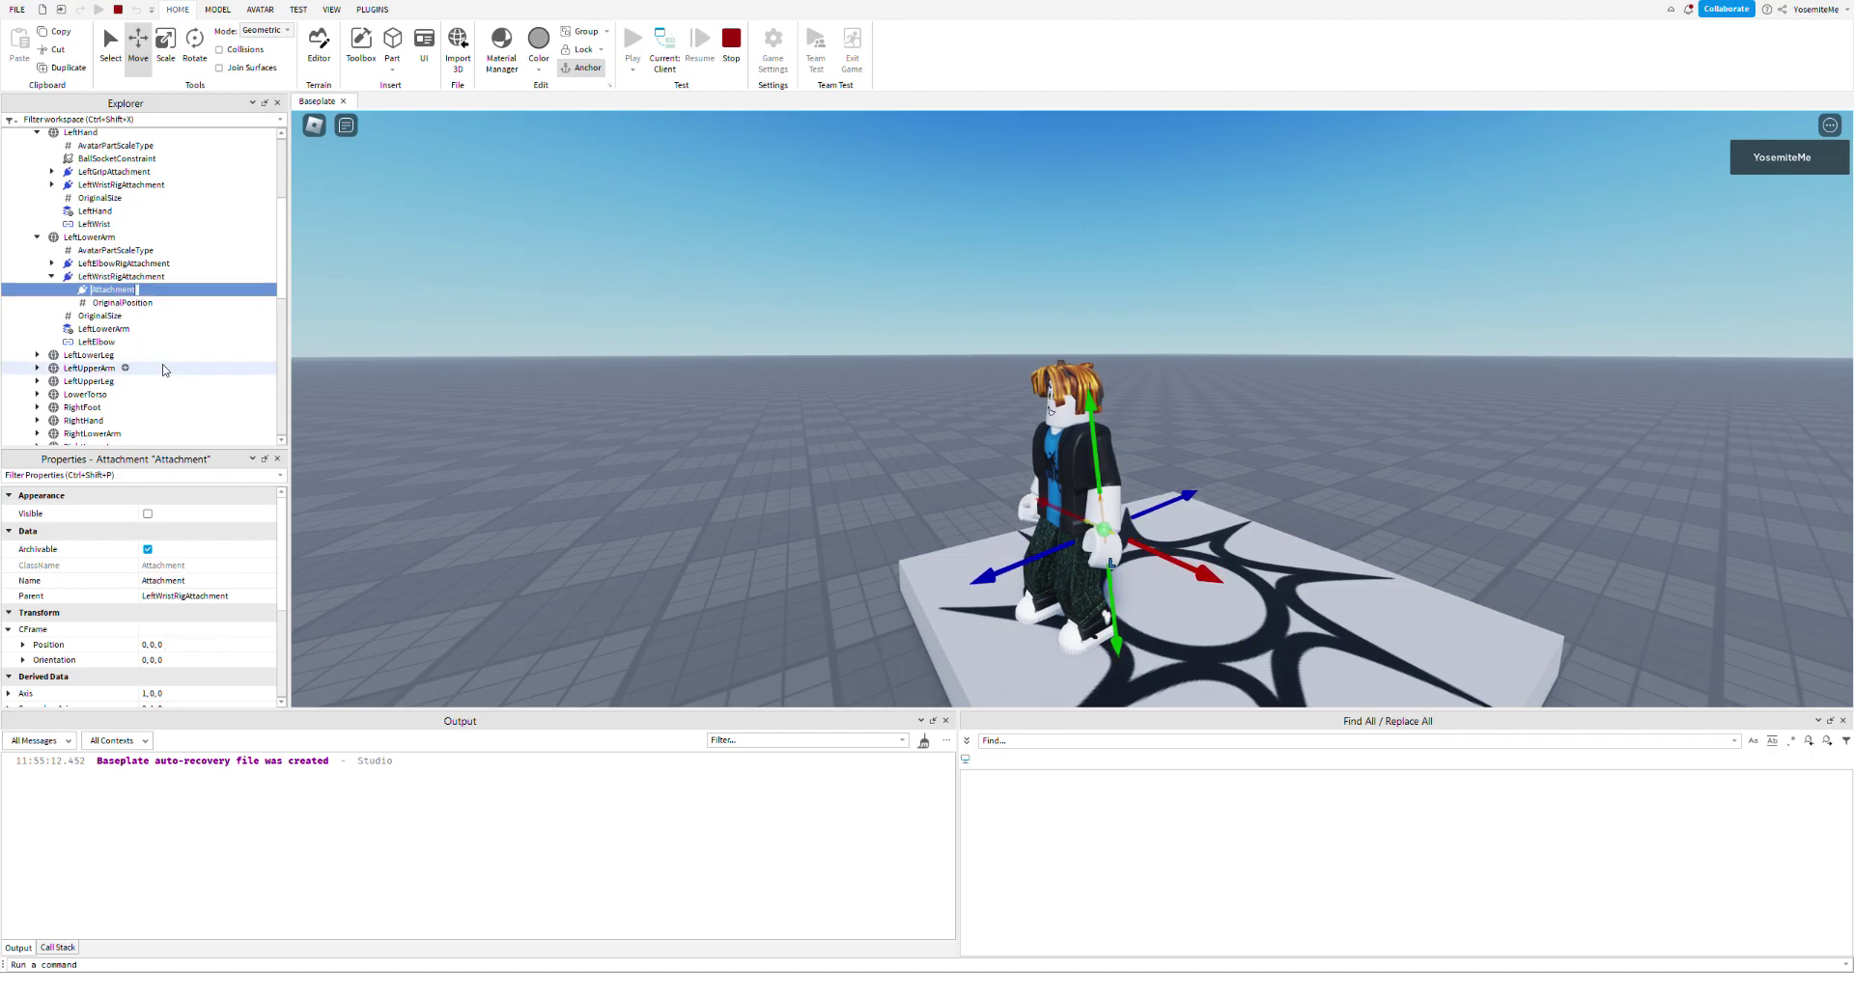
left_click(143, 291)
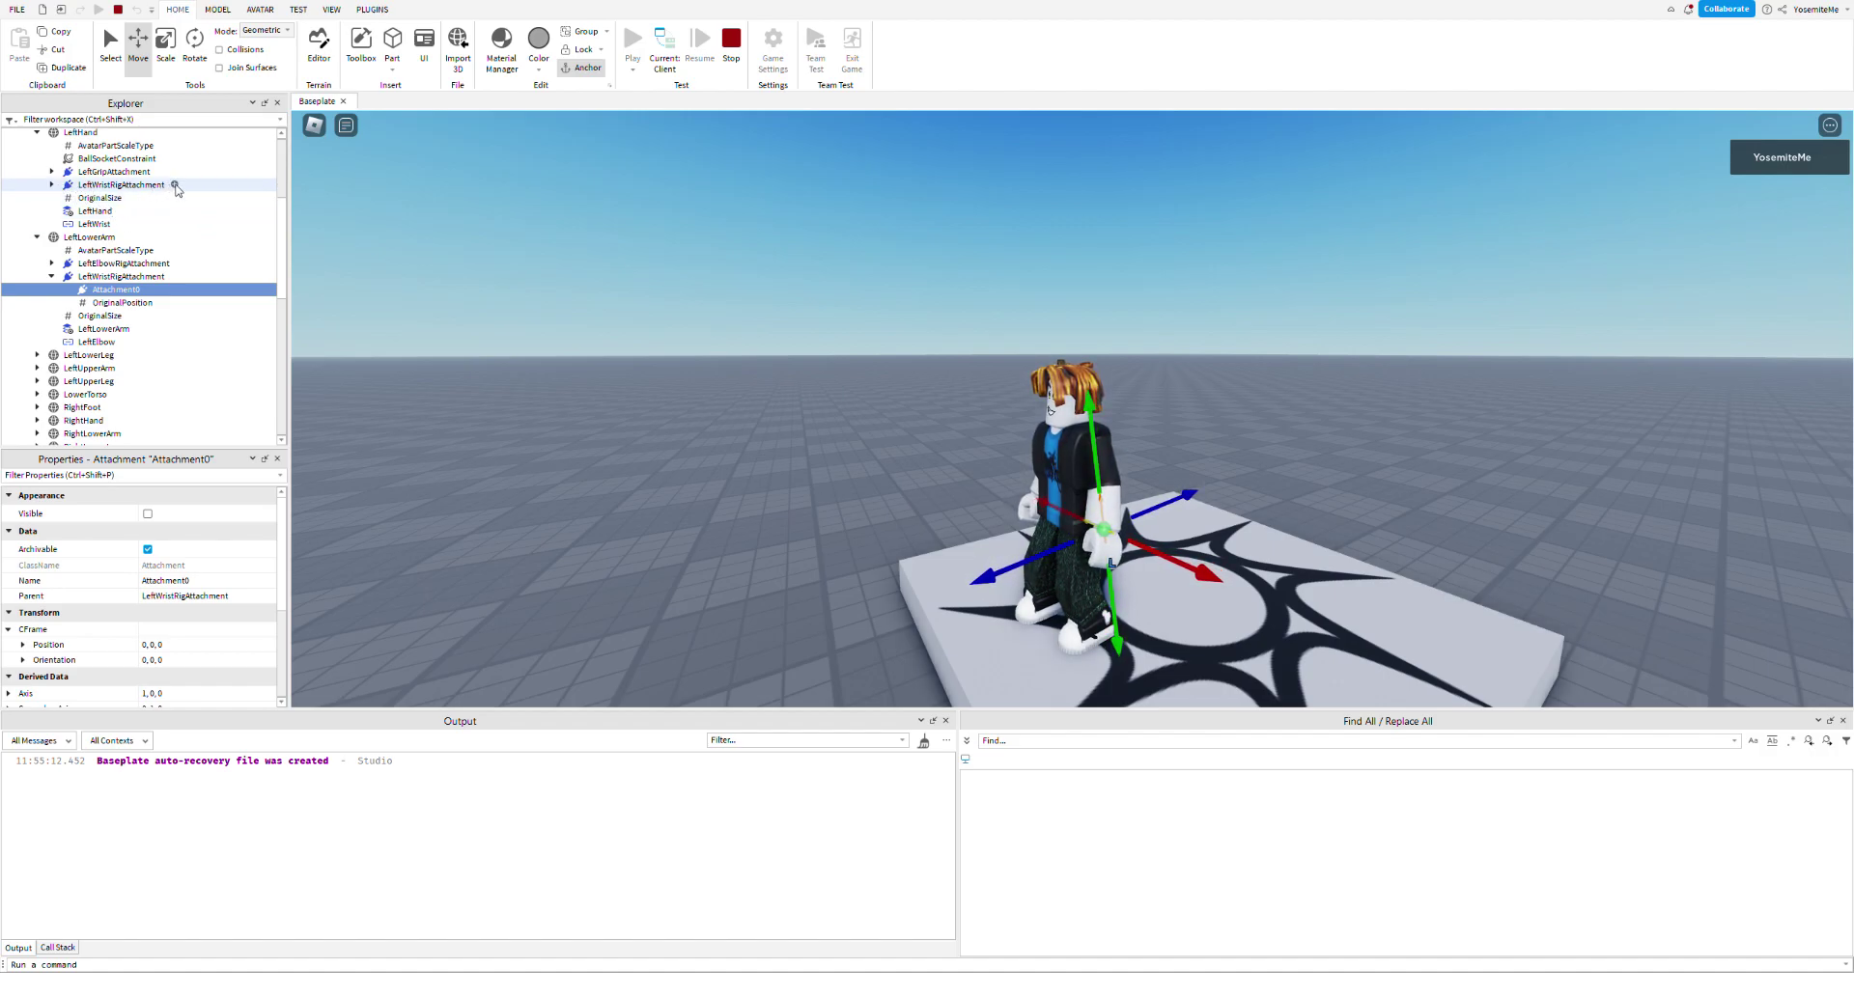
- Add an Attachment named Attachment1 to the LeftWristRigAttachment of the LeftHand part
left_click(162, 185)
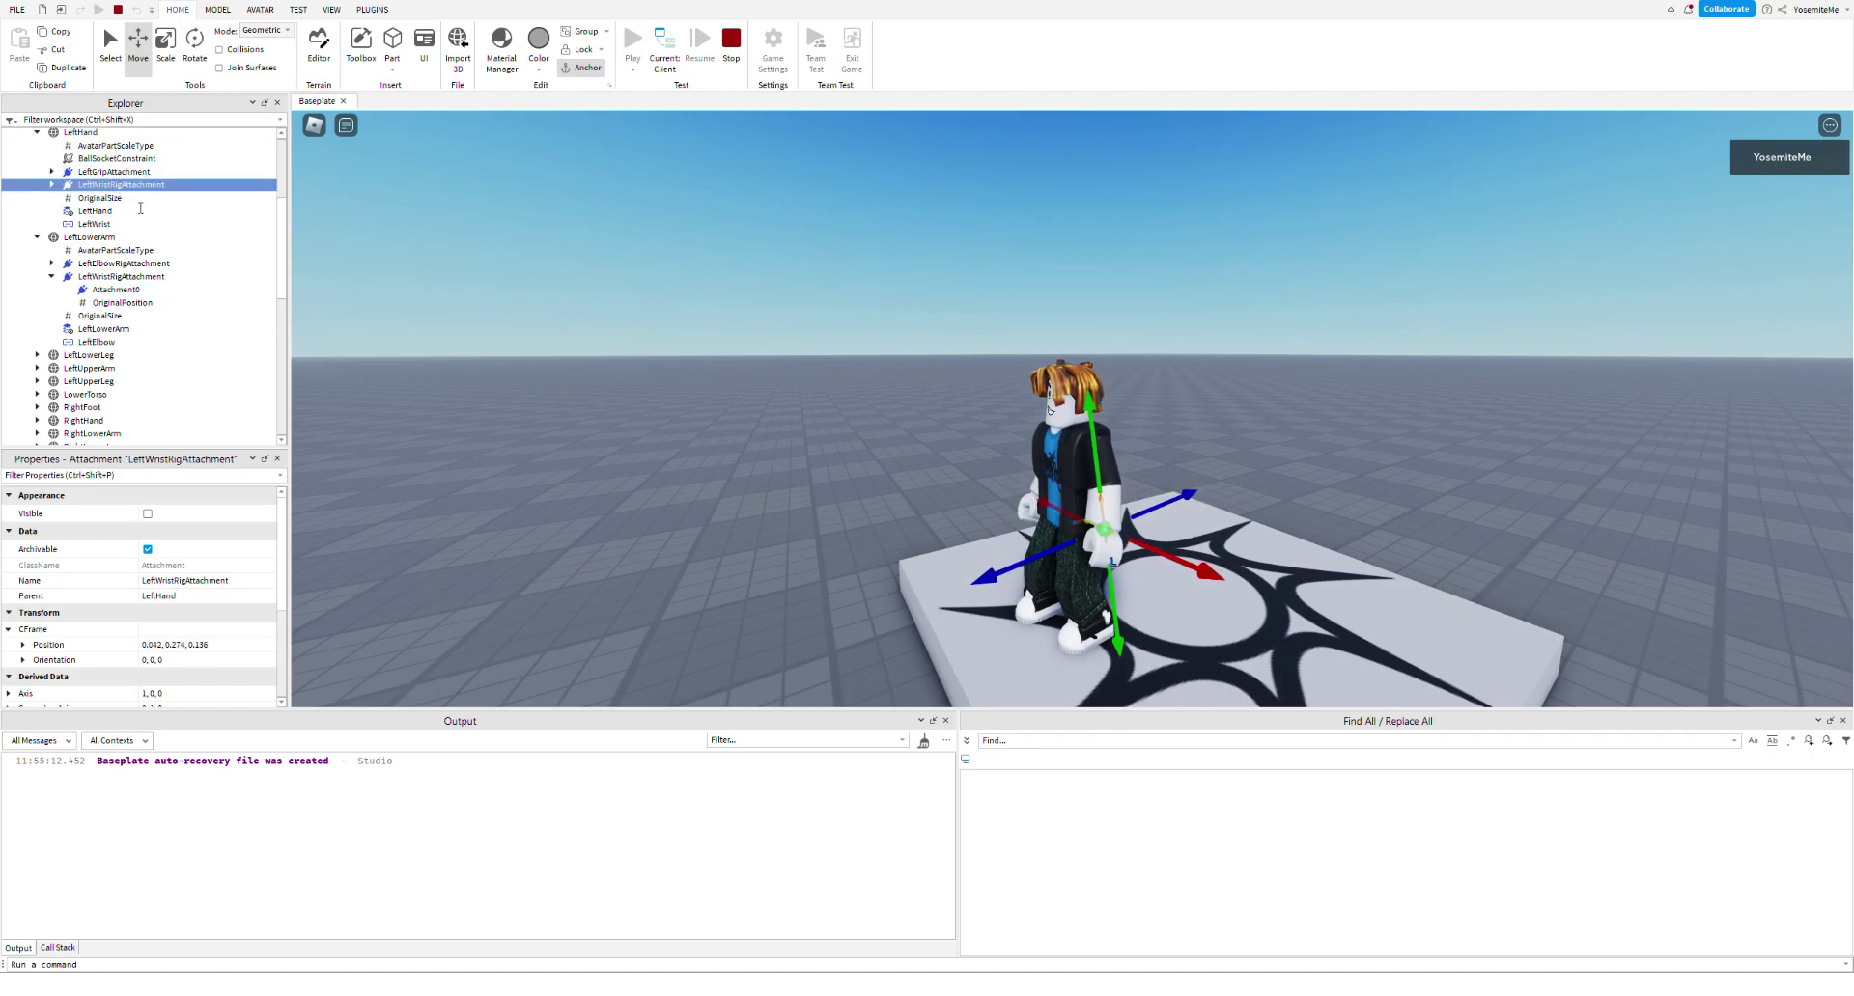
left_click(51, 185)
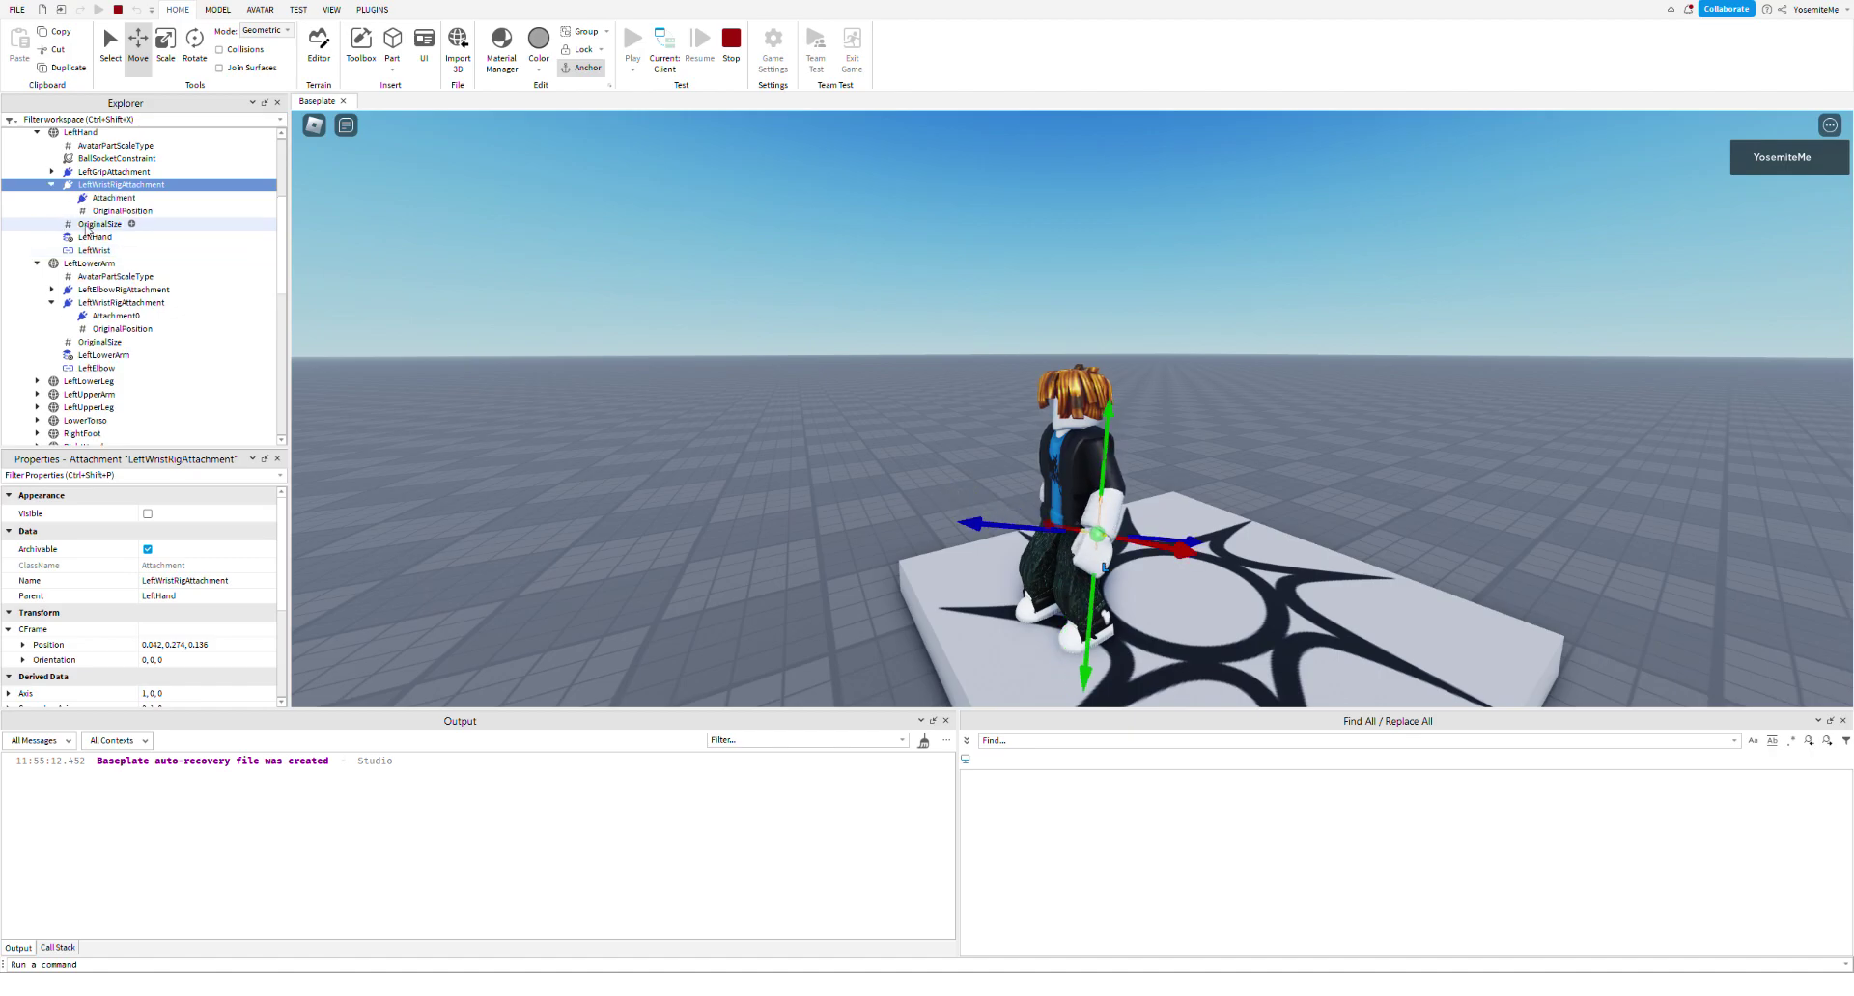
left_click(132, 200)
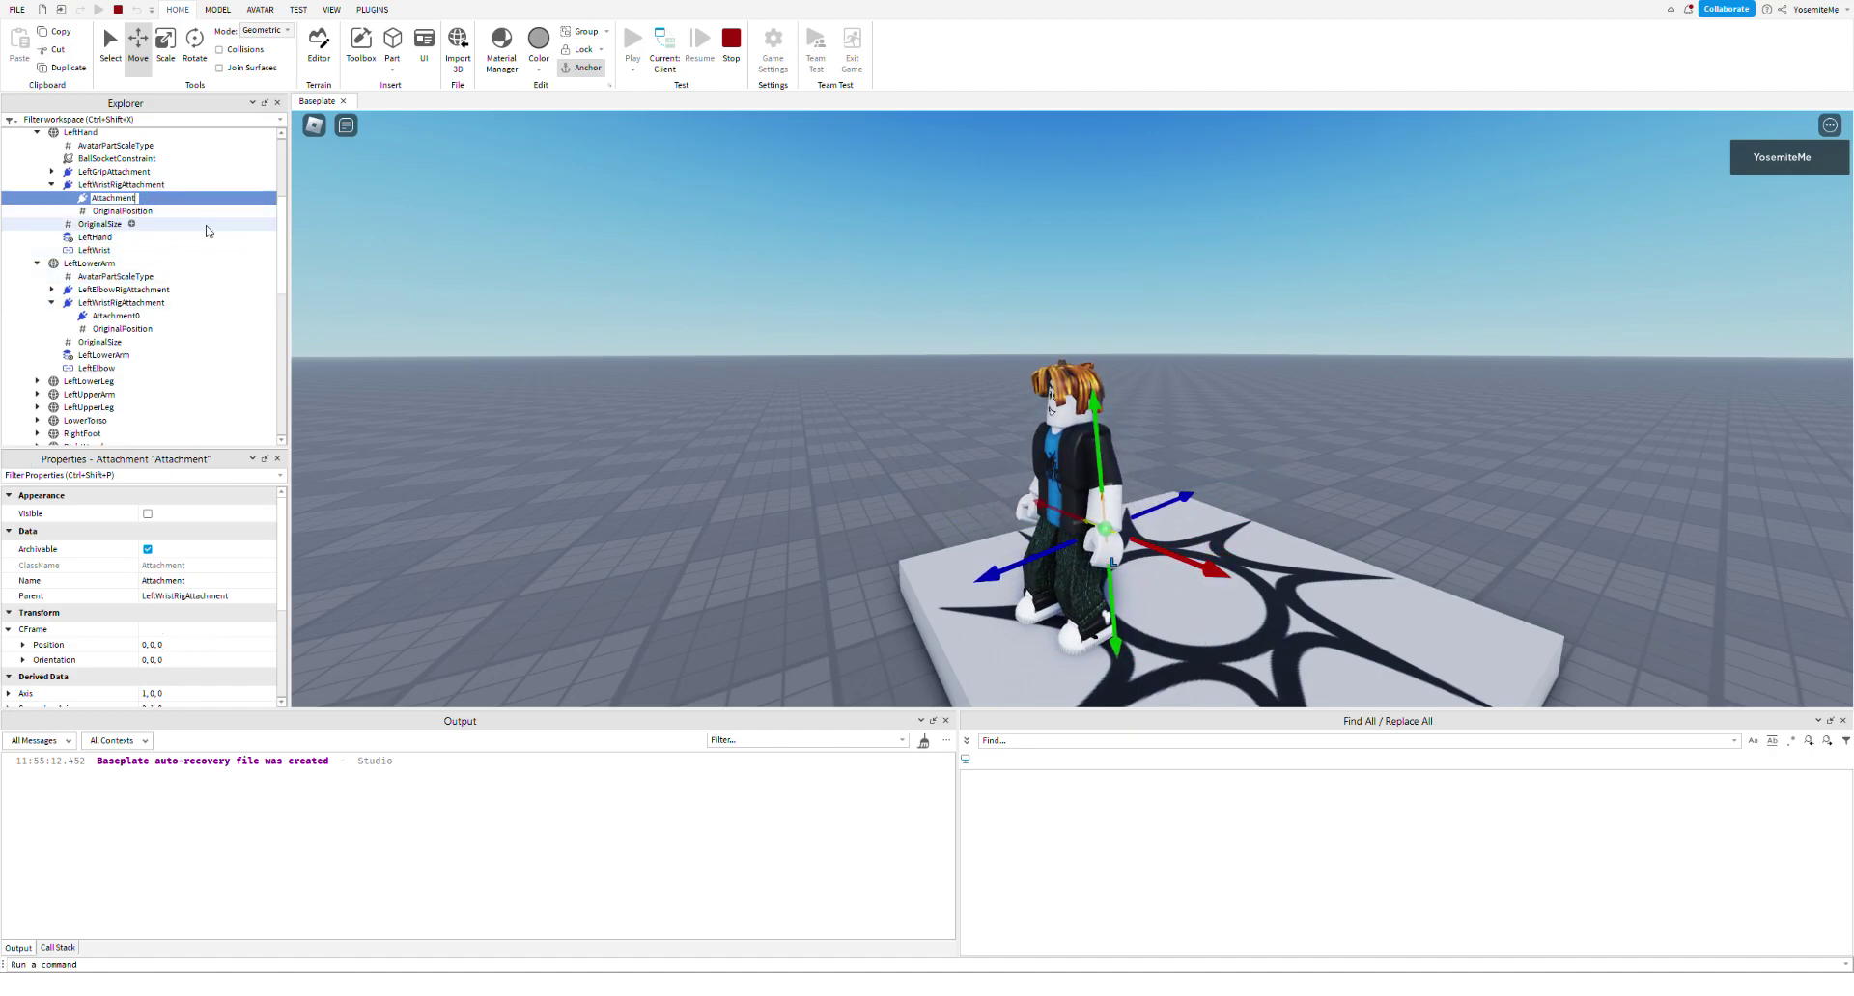
- Link the left hand's BallSocketConstraint to the lower arm's Attachment0 and the hand's Attachment1
left_click(116, 158)
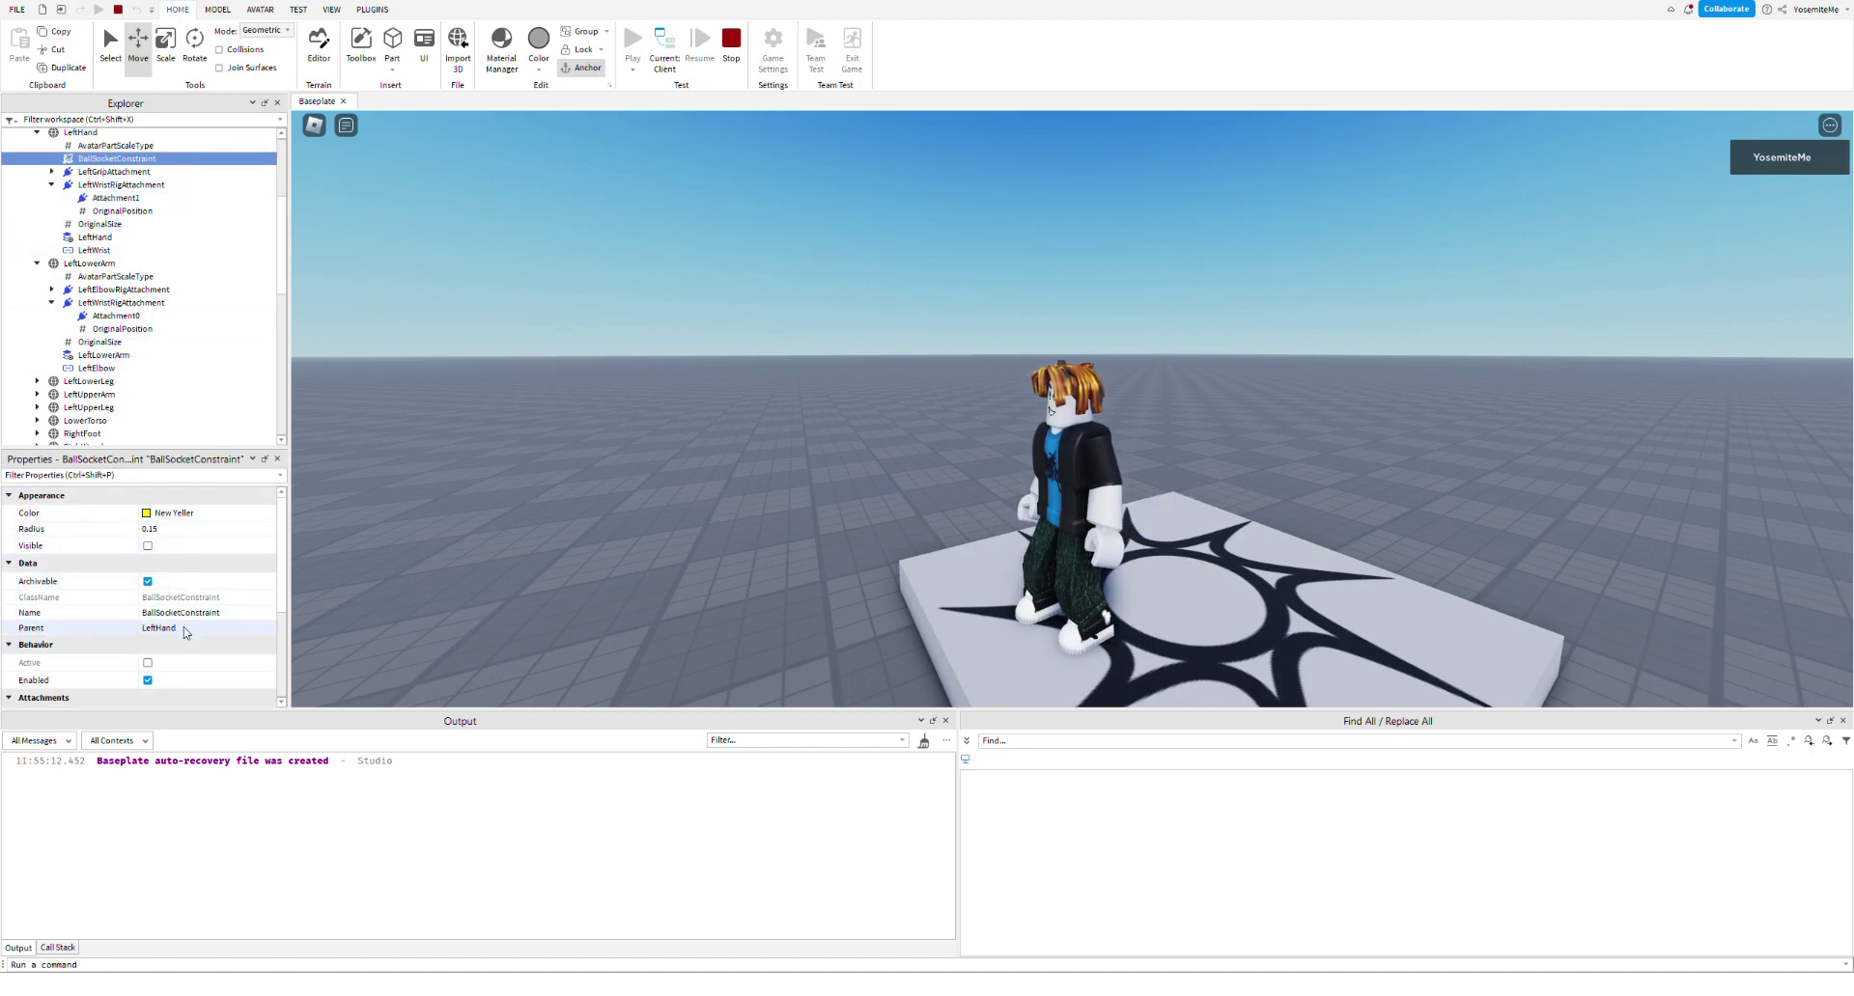
scroll(189, 635, "down", 1)
left_click(200, 664)
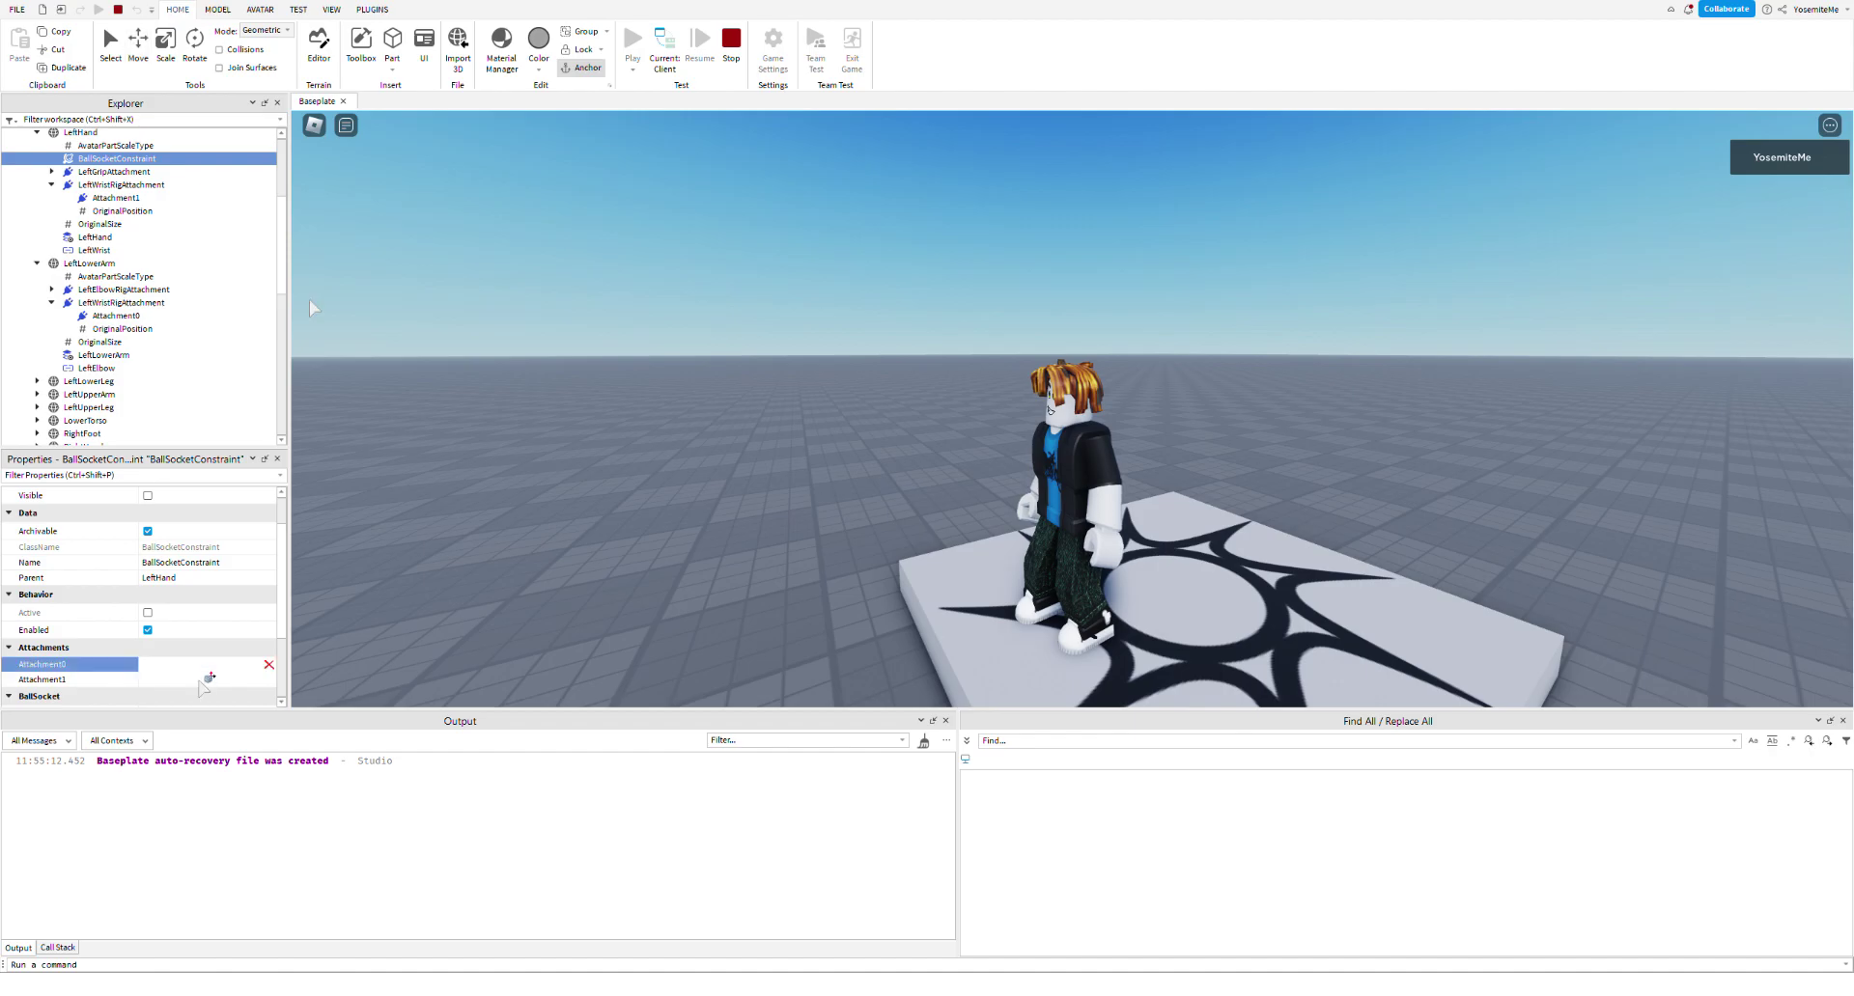
left_click(116, 315)
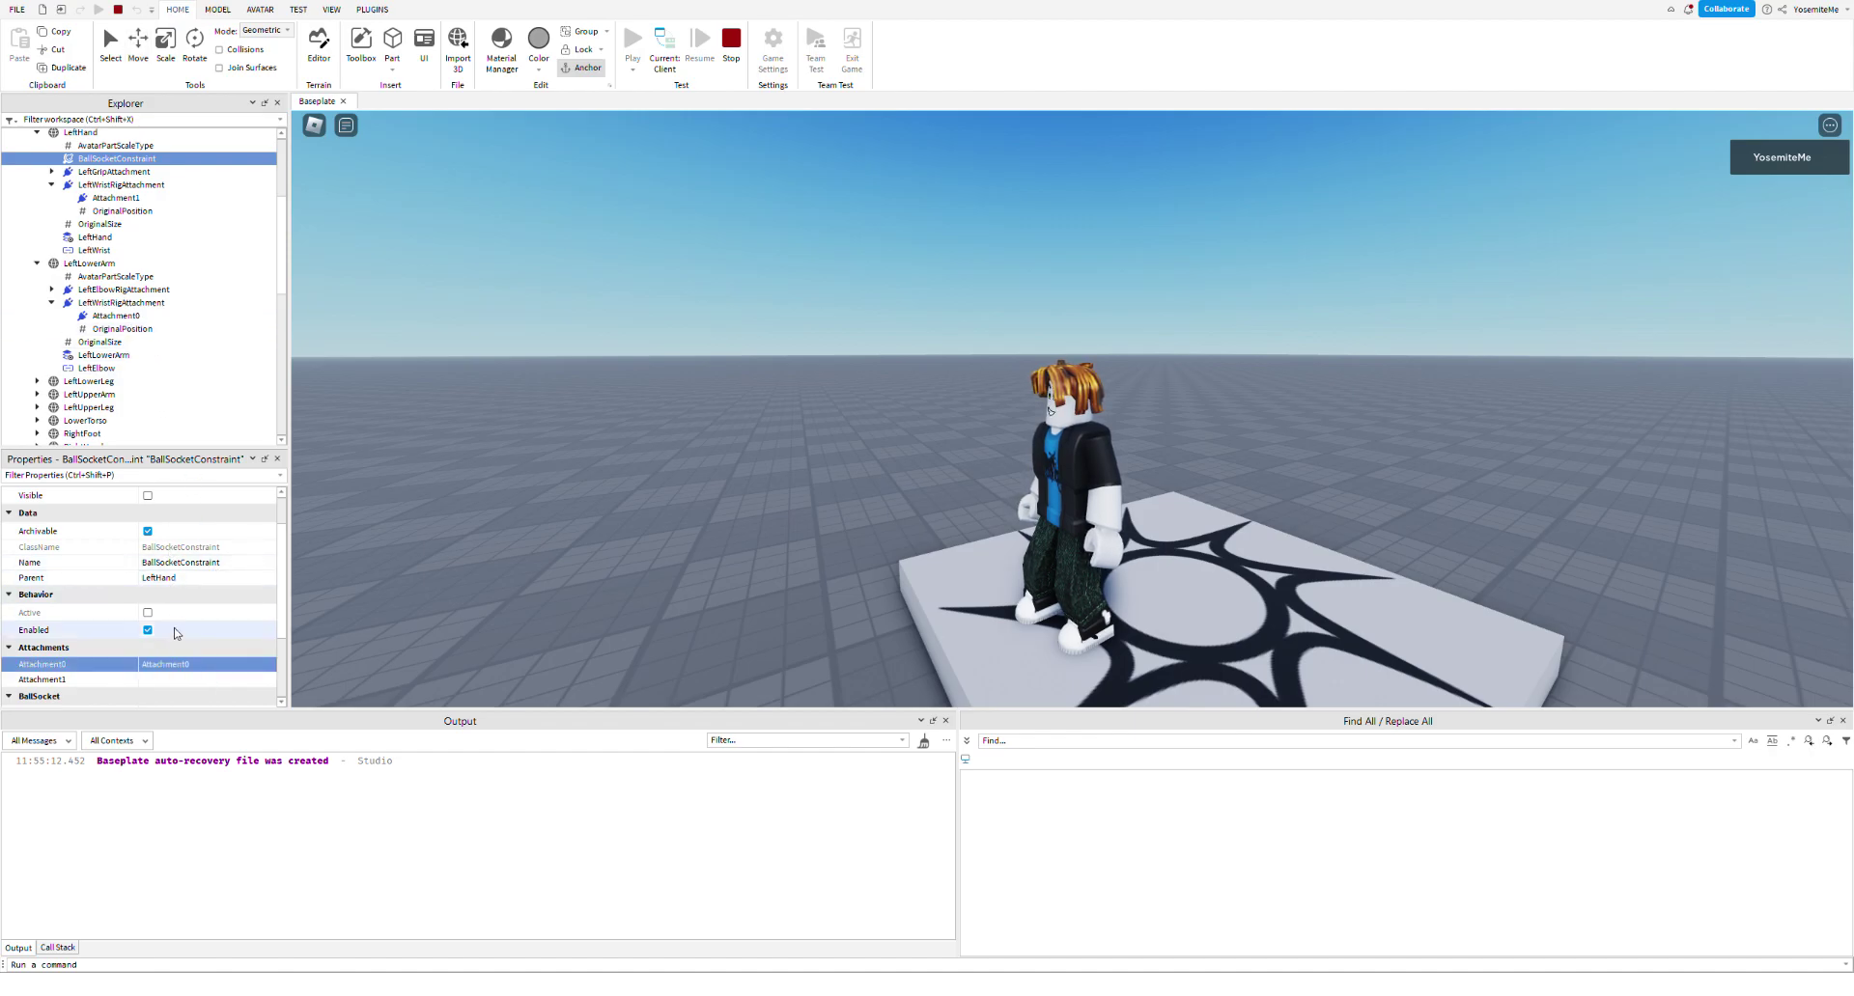
left_click(202, 680)
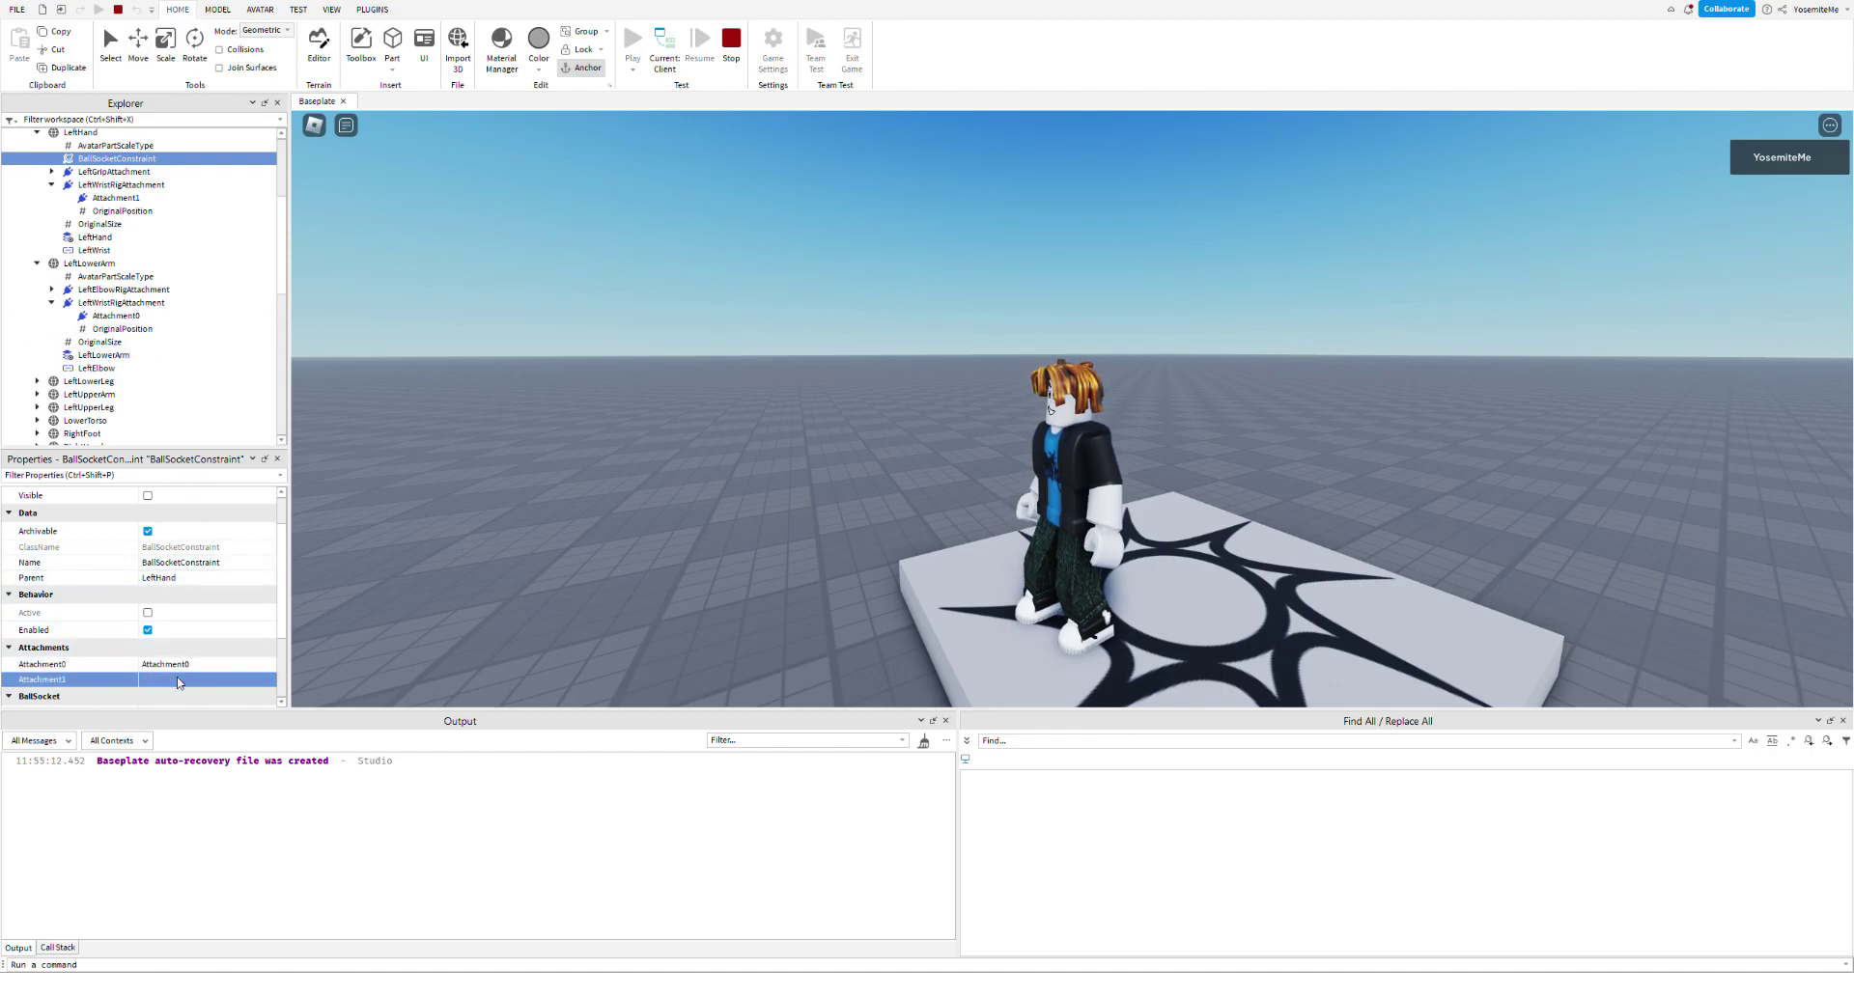
left_click(135, 198)
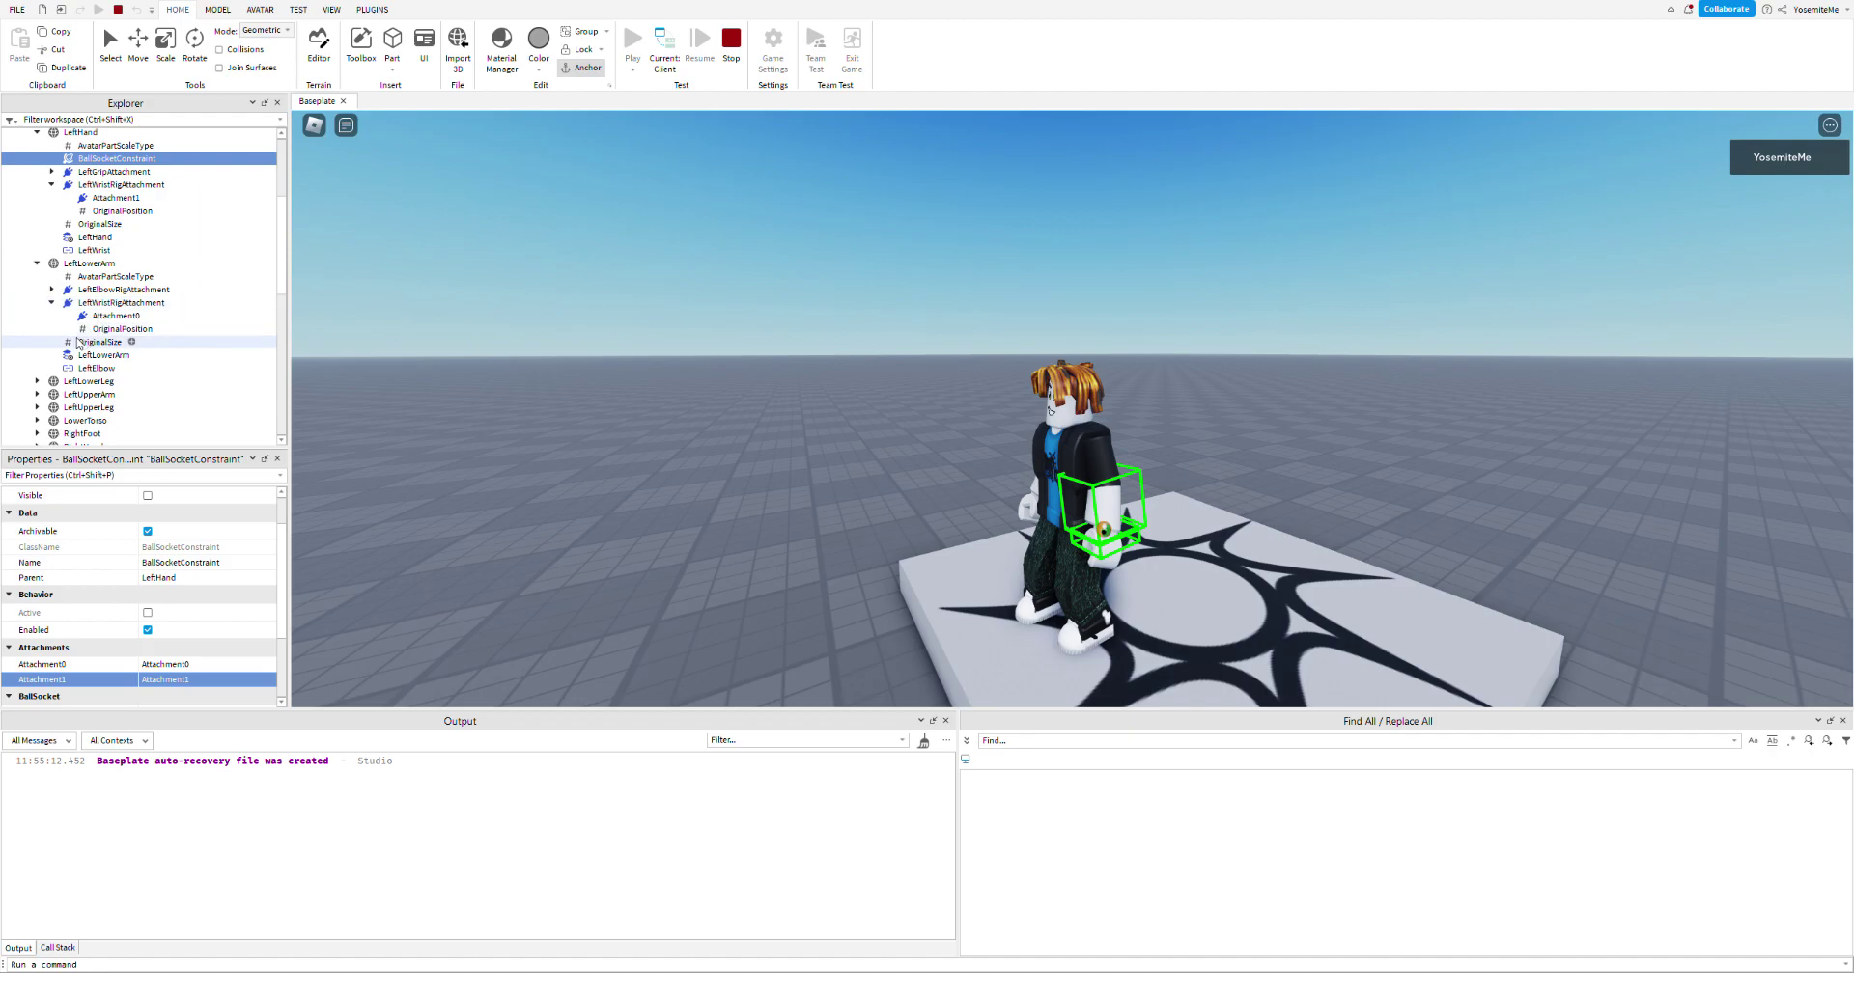
- Rotate the lower arm's Attachment0 to an orientation of about 27.67, 0, -90
left_click(116, 316)
right_click_drag(917, 438, 917, 439)
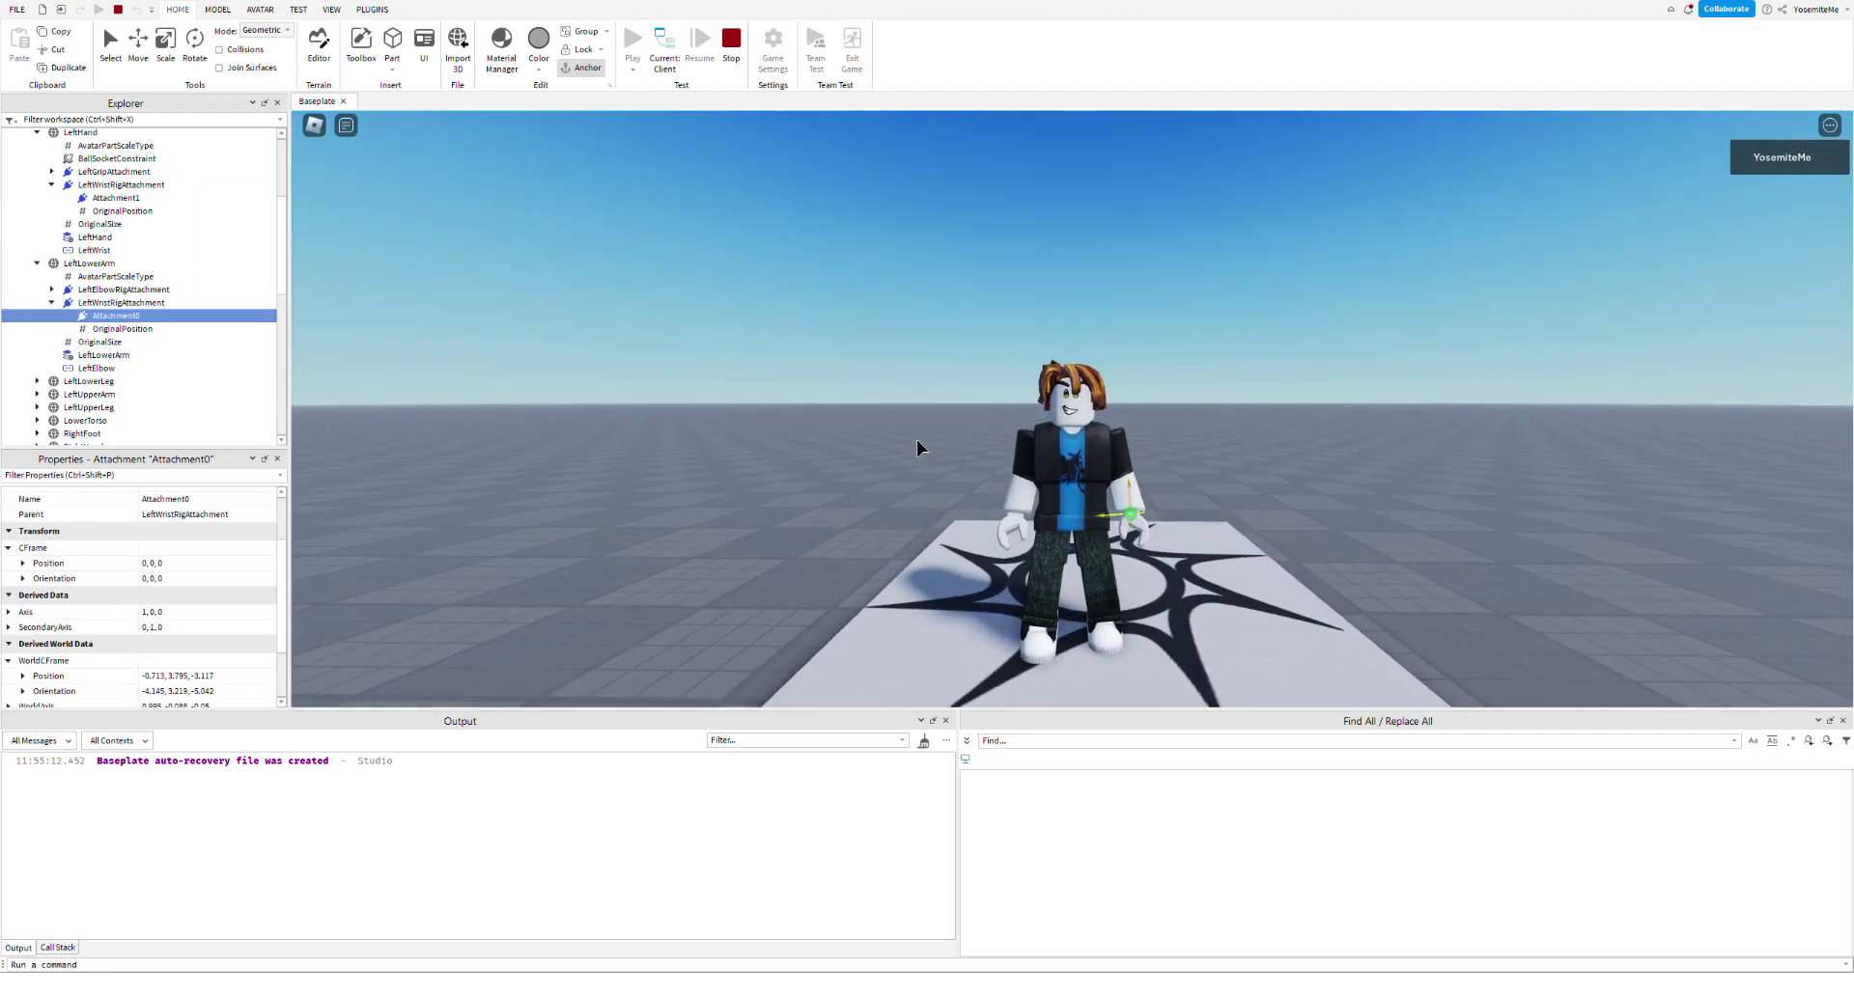
left_click(193, 44)
left_click_drag(1152, 425, 1331, 506)
right_click_drag(1440, 516, 1440, 516)
left_click_drag(1138, 449, 1150, 467)
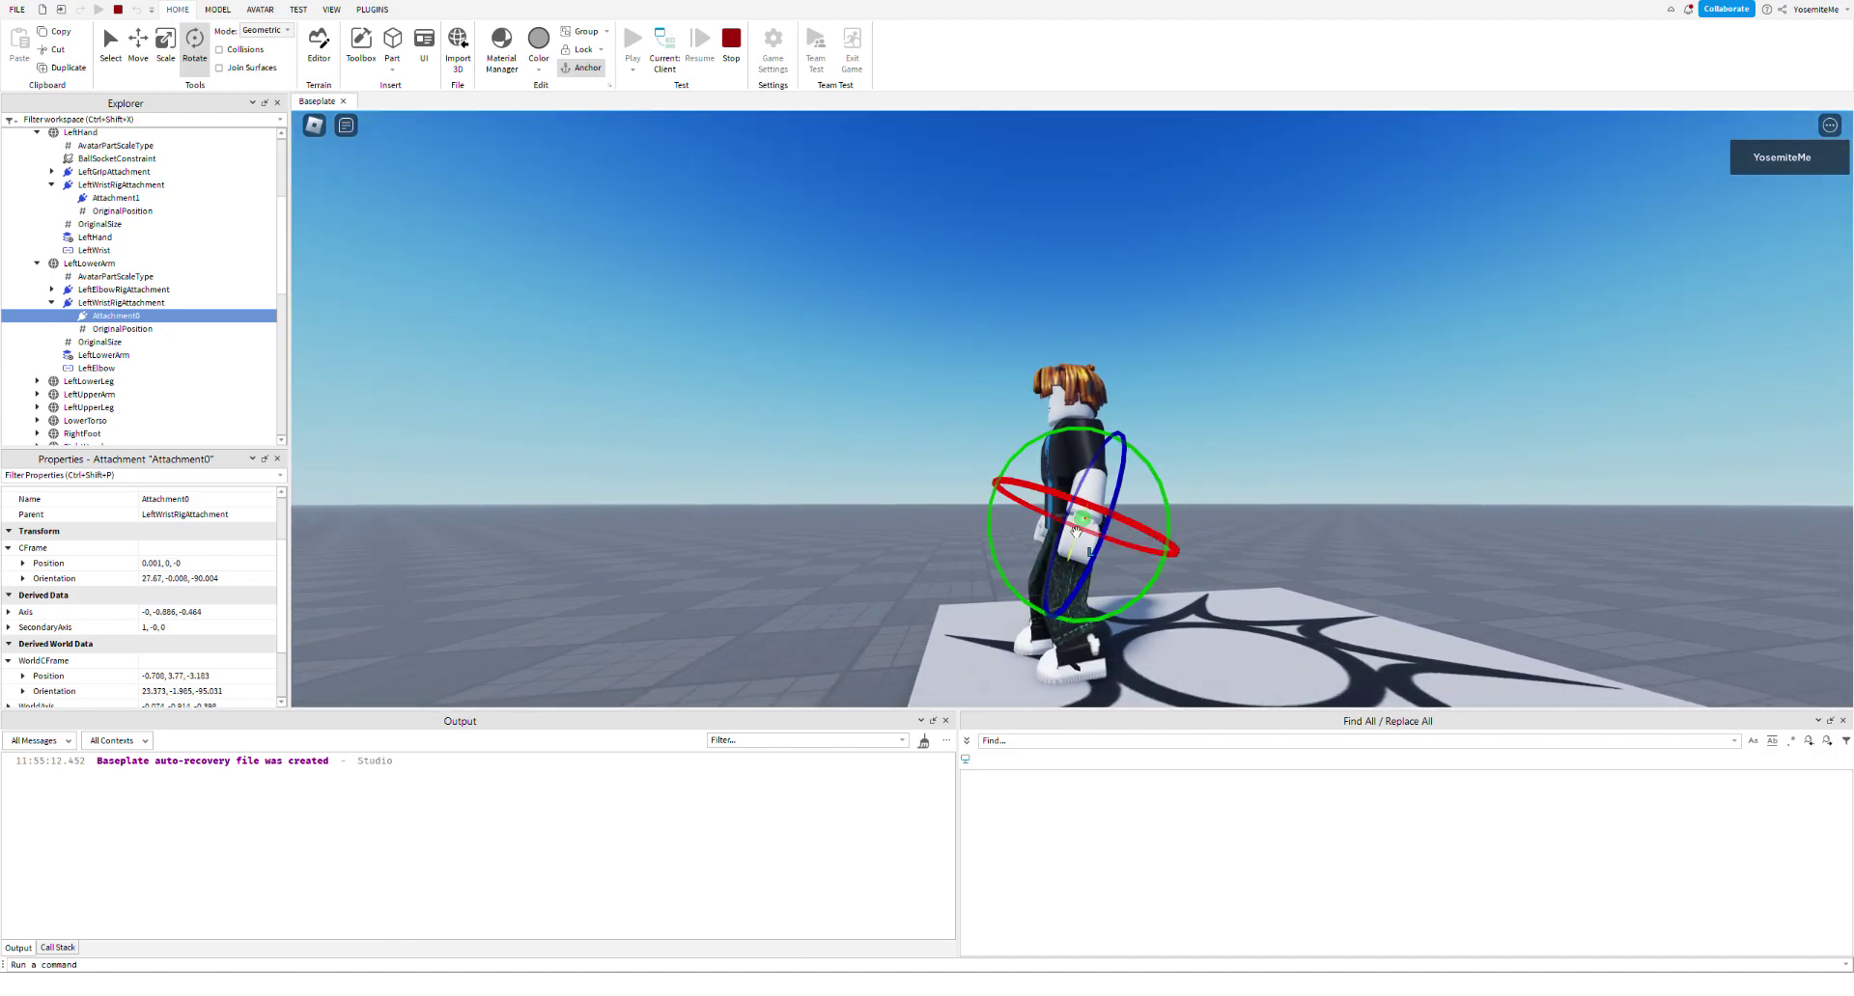
right_click_drag(1311, 435, 1284, 454)
scroll(1300, 427, "up", 3)
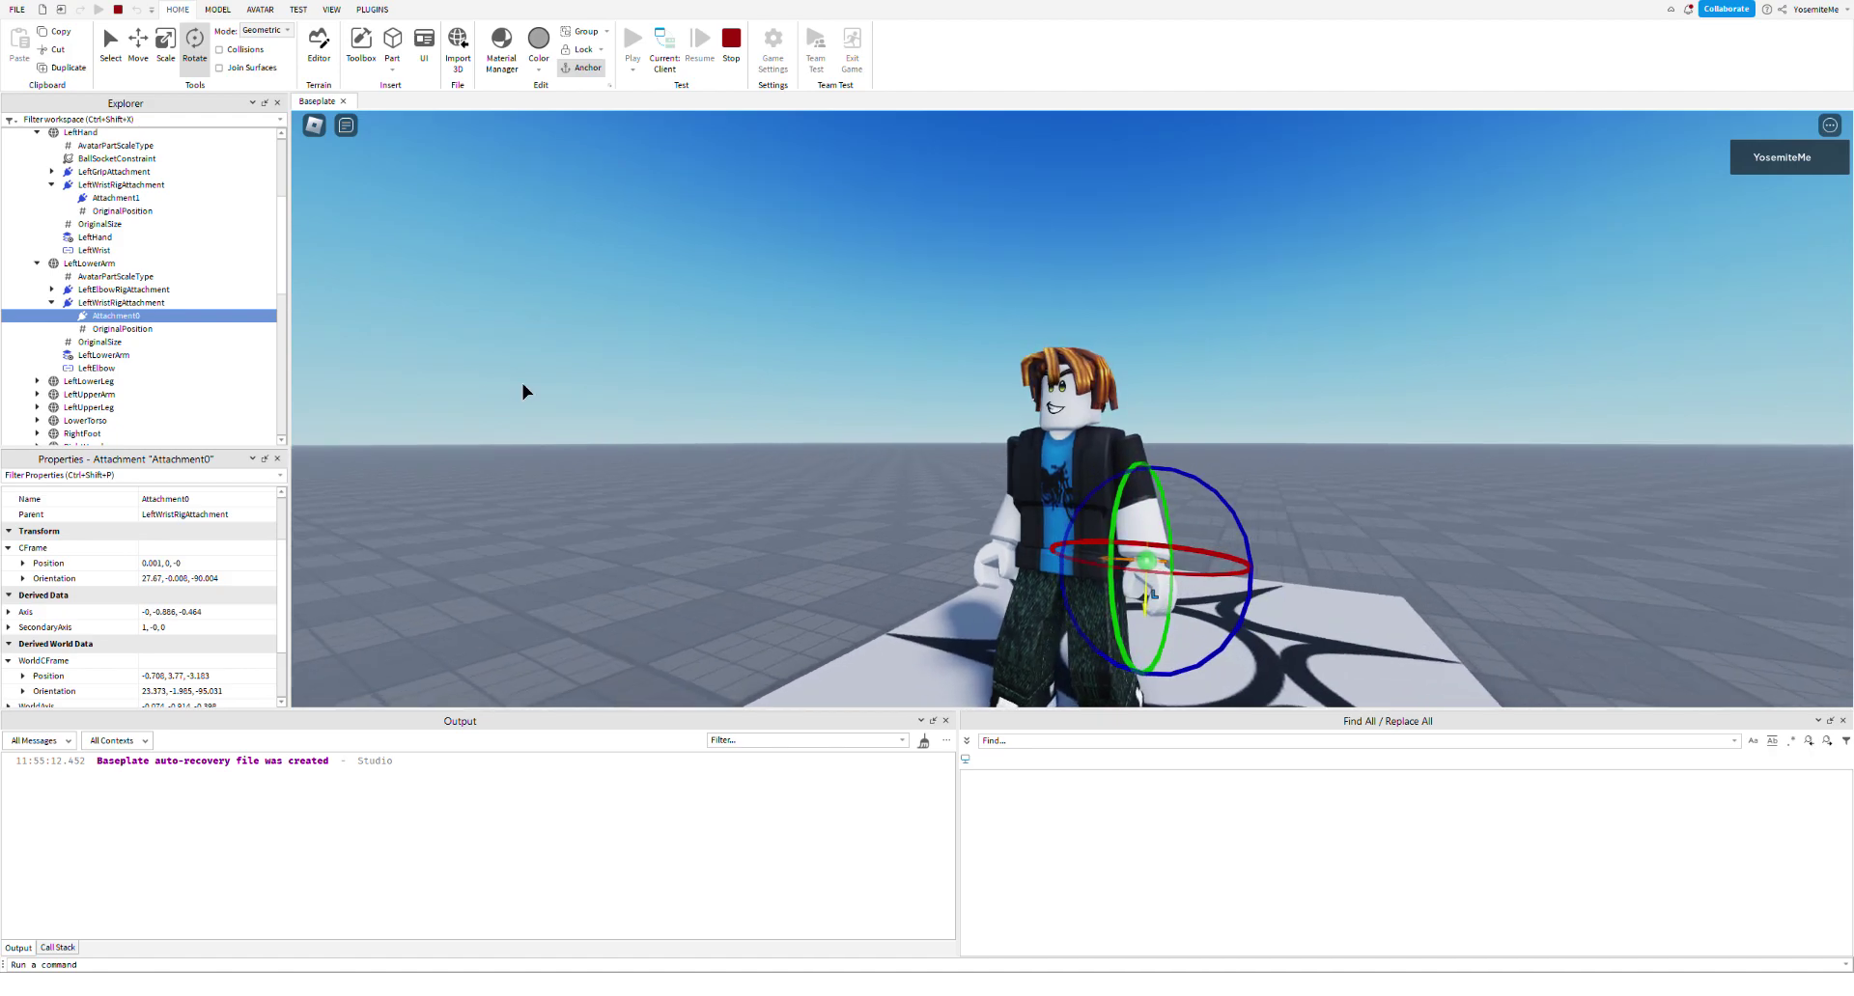
- Copy the orientation of the lower arm's Attachment0 to the left hand's Attachment1, about 27.67, 0, -90
left_click(200, 579)
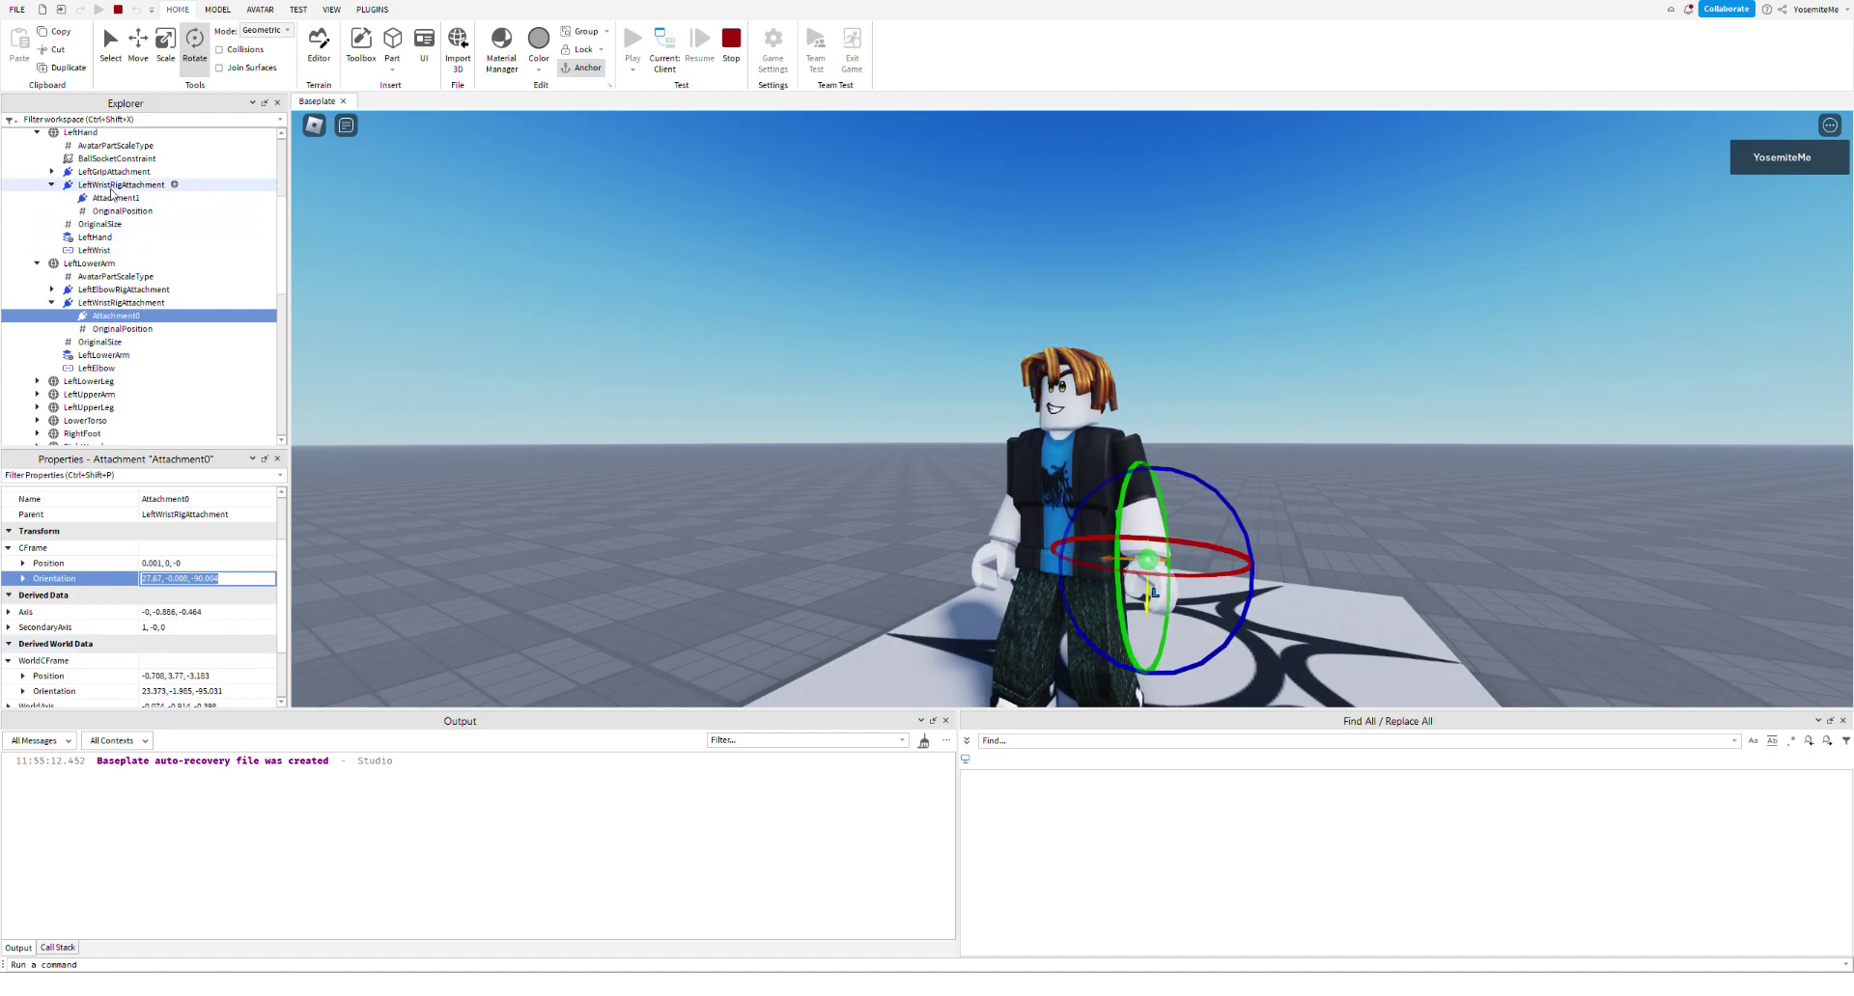
left_click(115, 197)
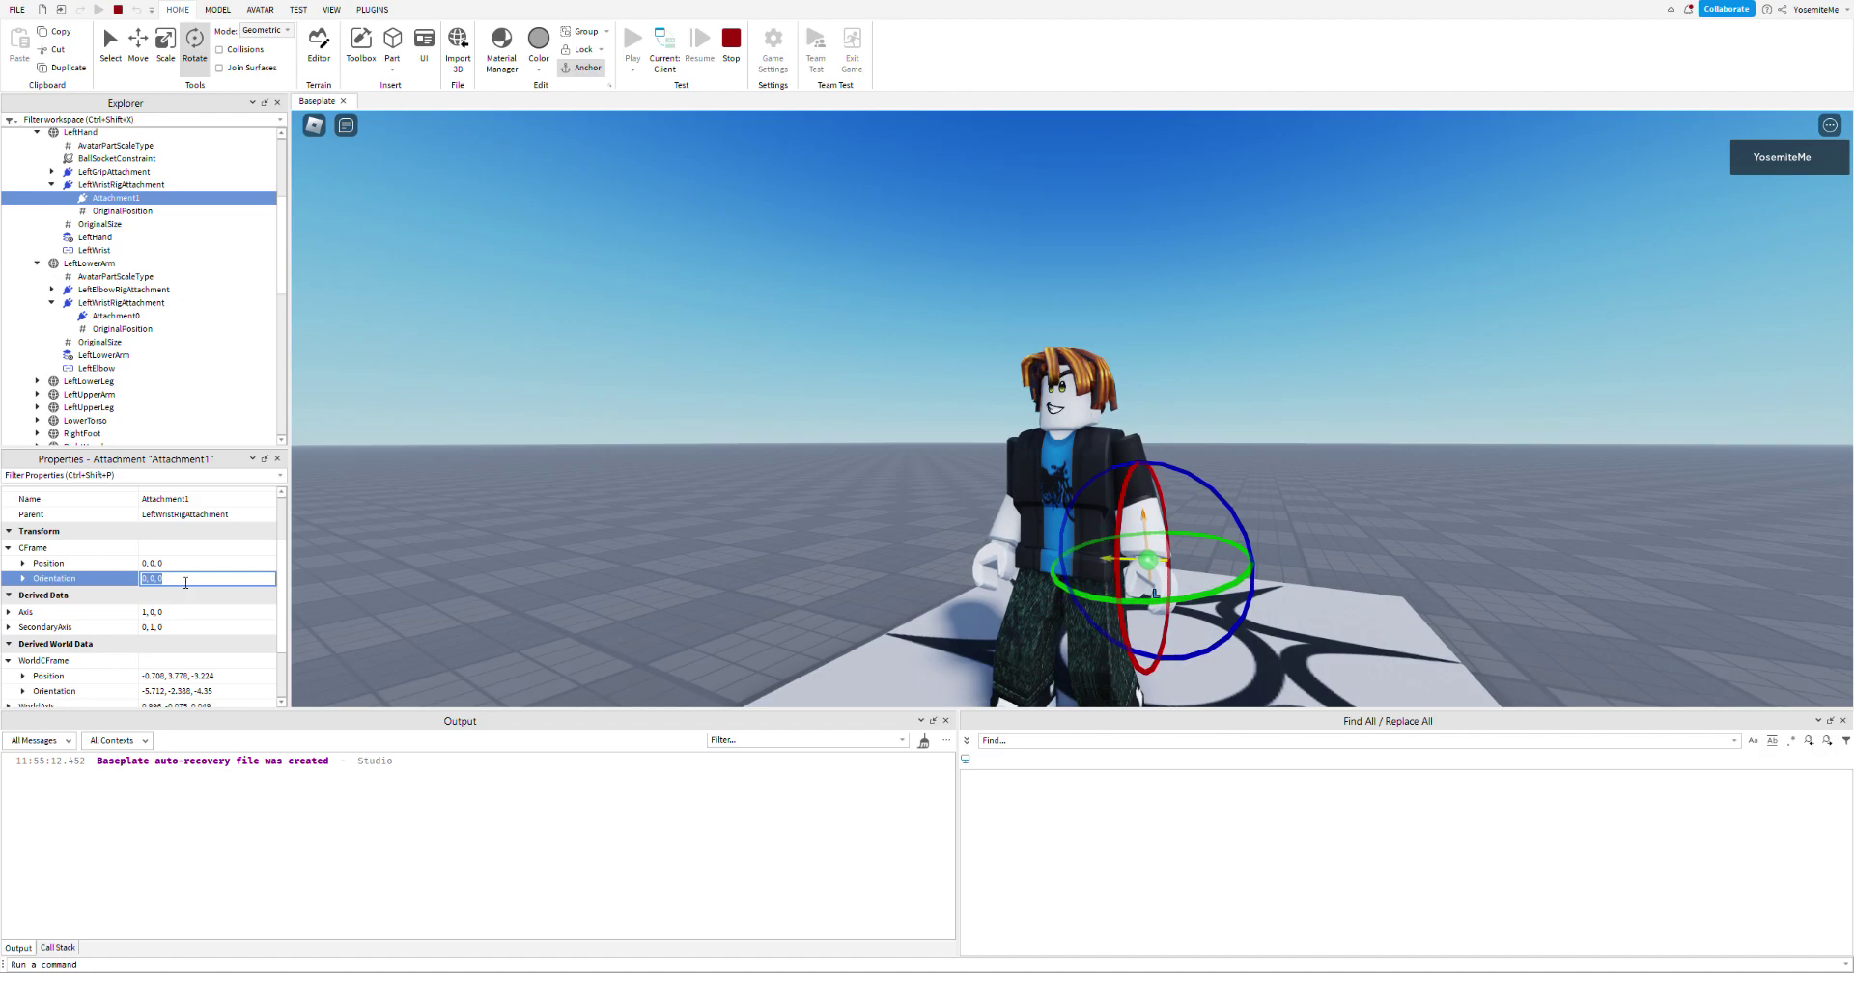
key("Return")
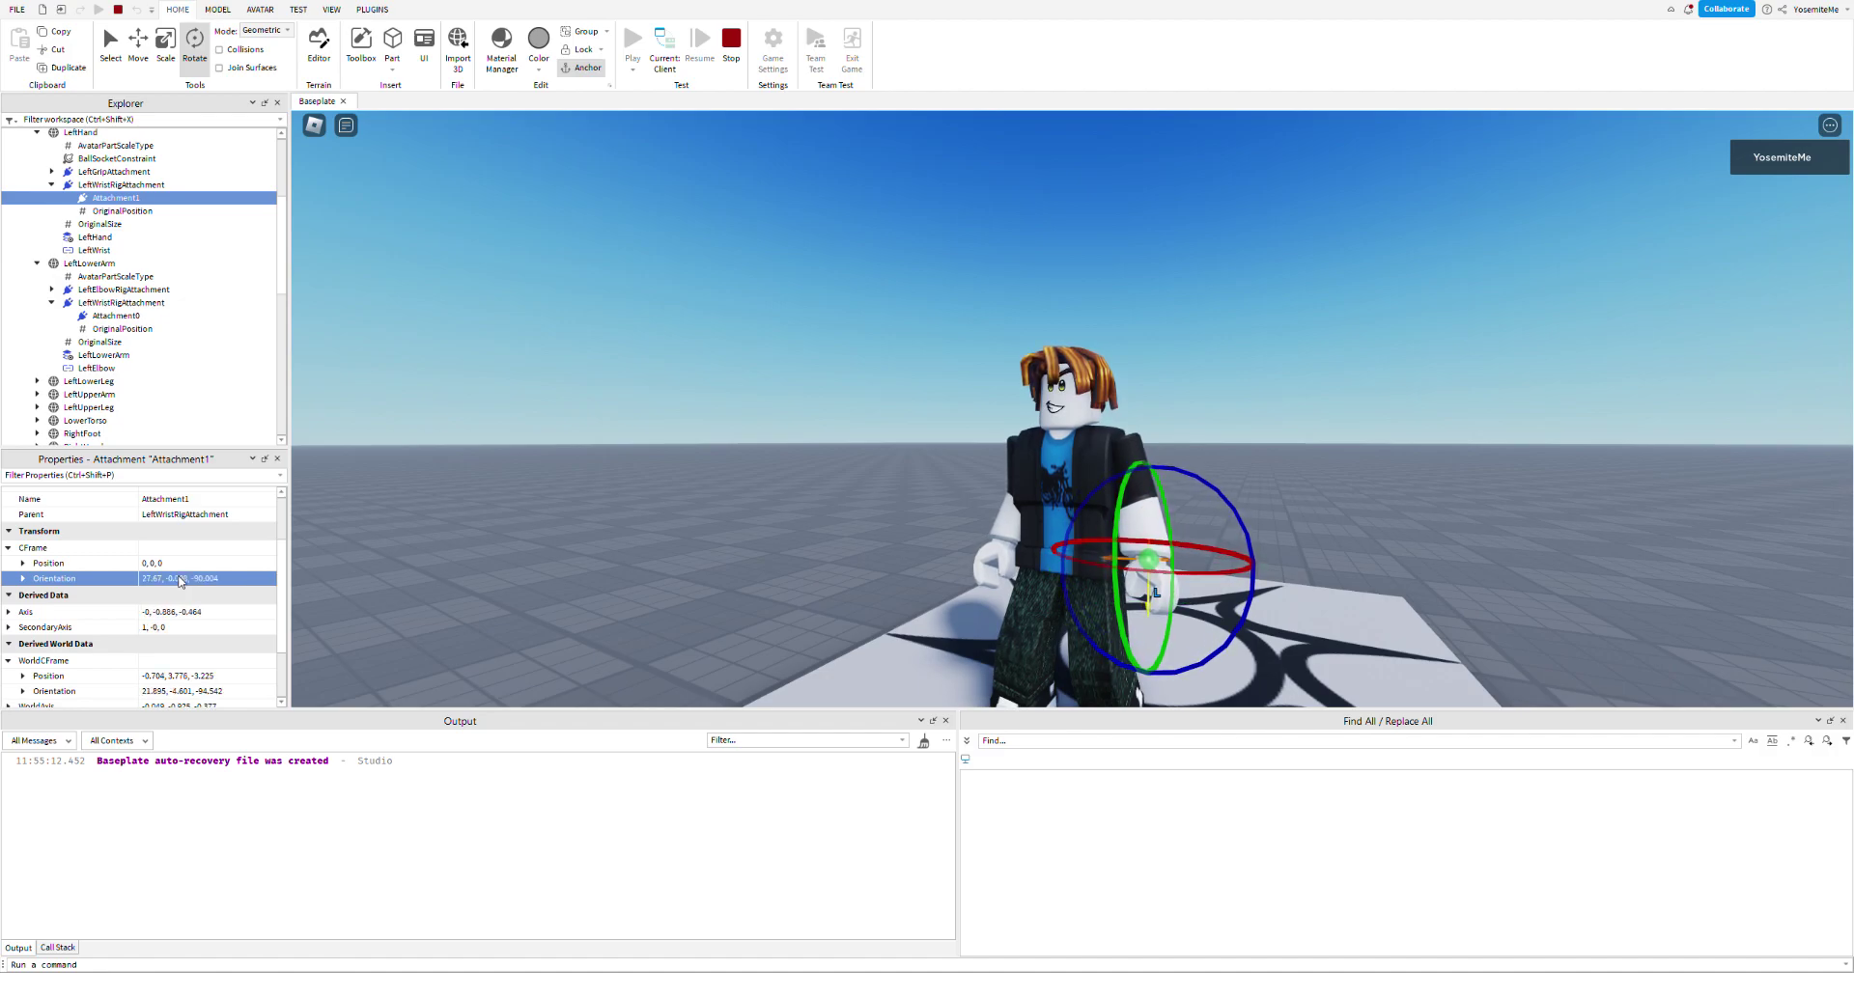
right_click_drag(534, 426, 538, 426)
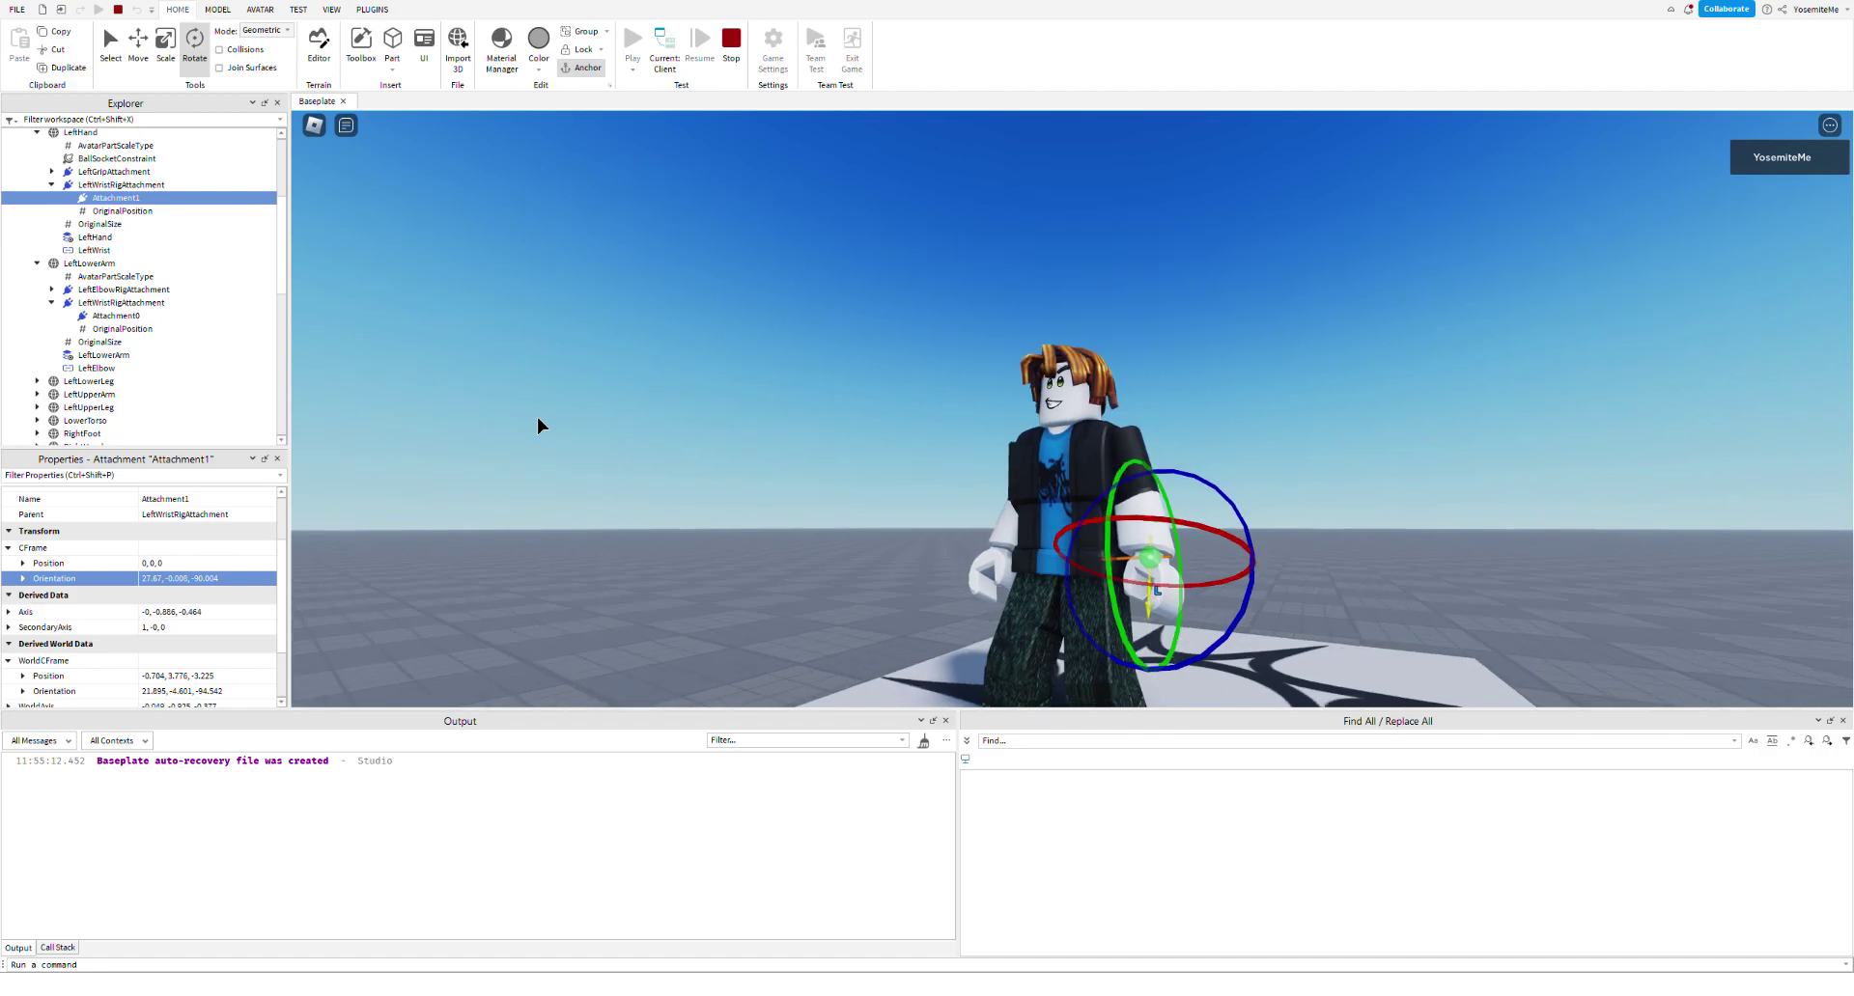
- Turn on LimitsEnabled for the left hand's BallSocketConstraint, keeping the constraint enabled
left_click(134, 160)
right_click_drag(704, 378, 703, 379)
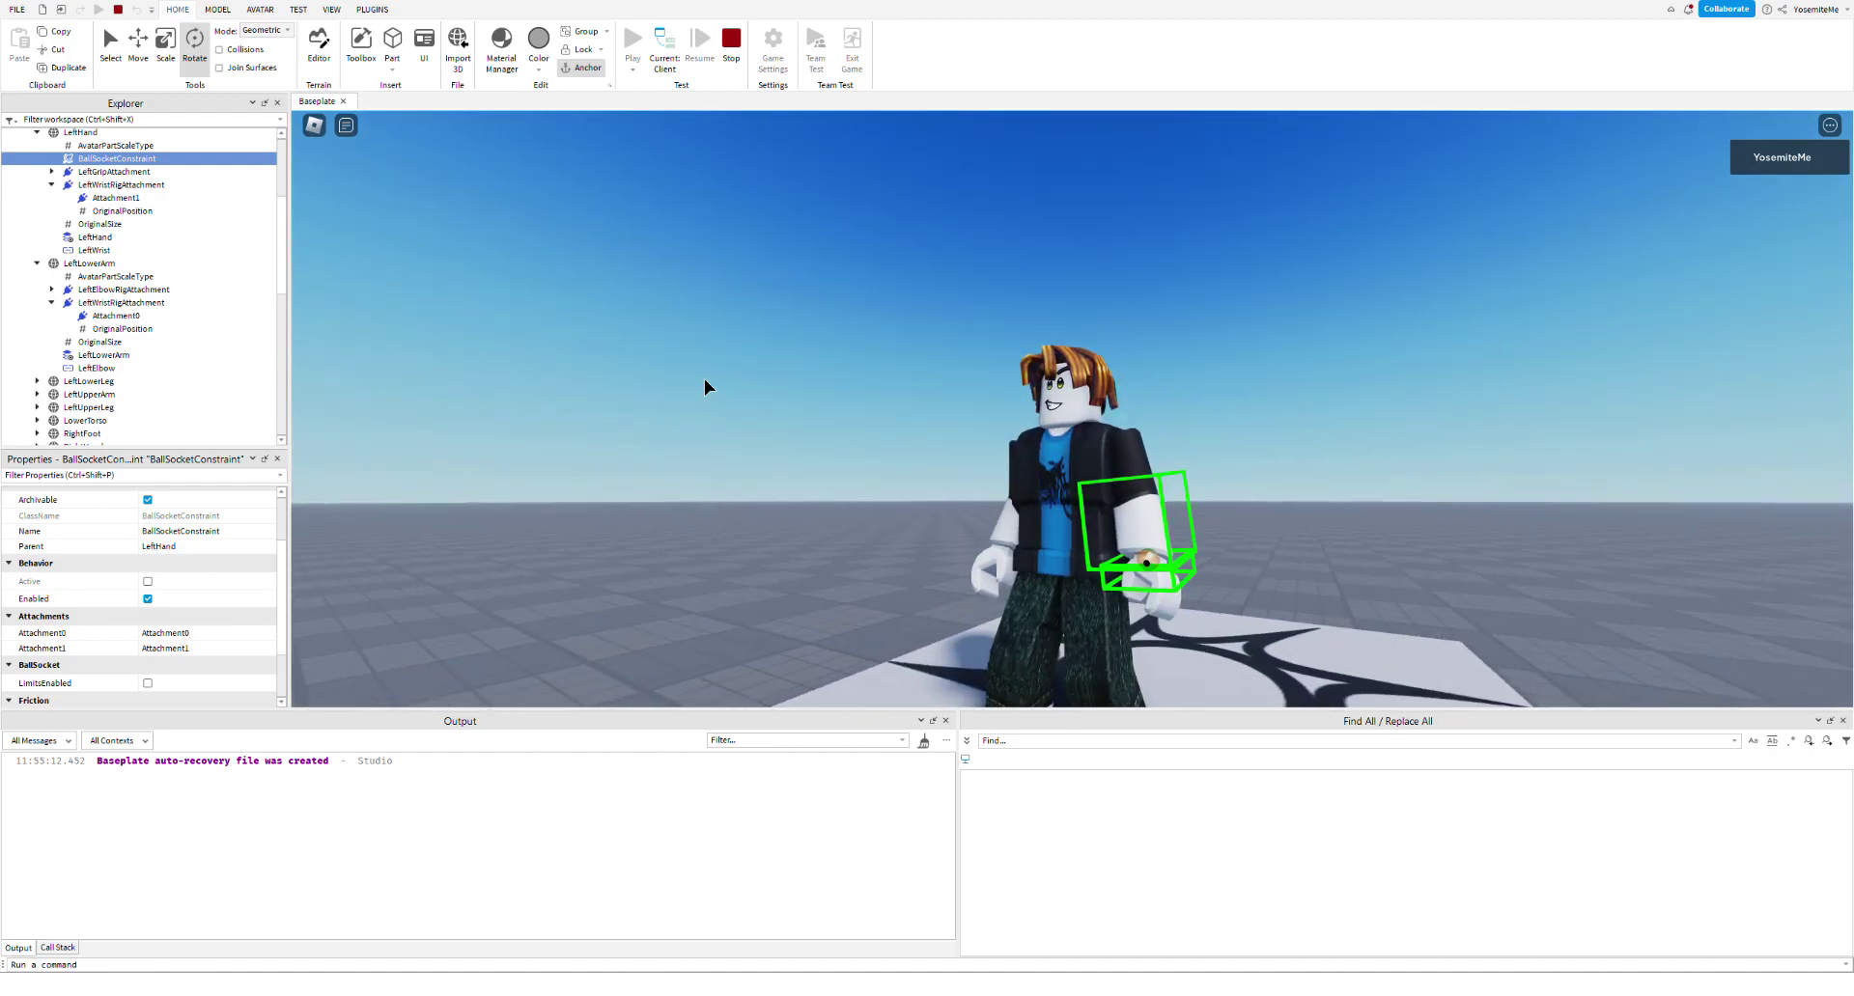
left_click(147, 599)
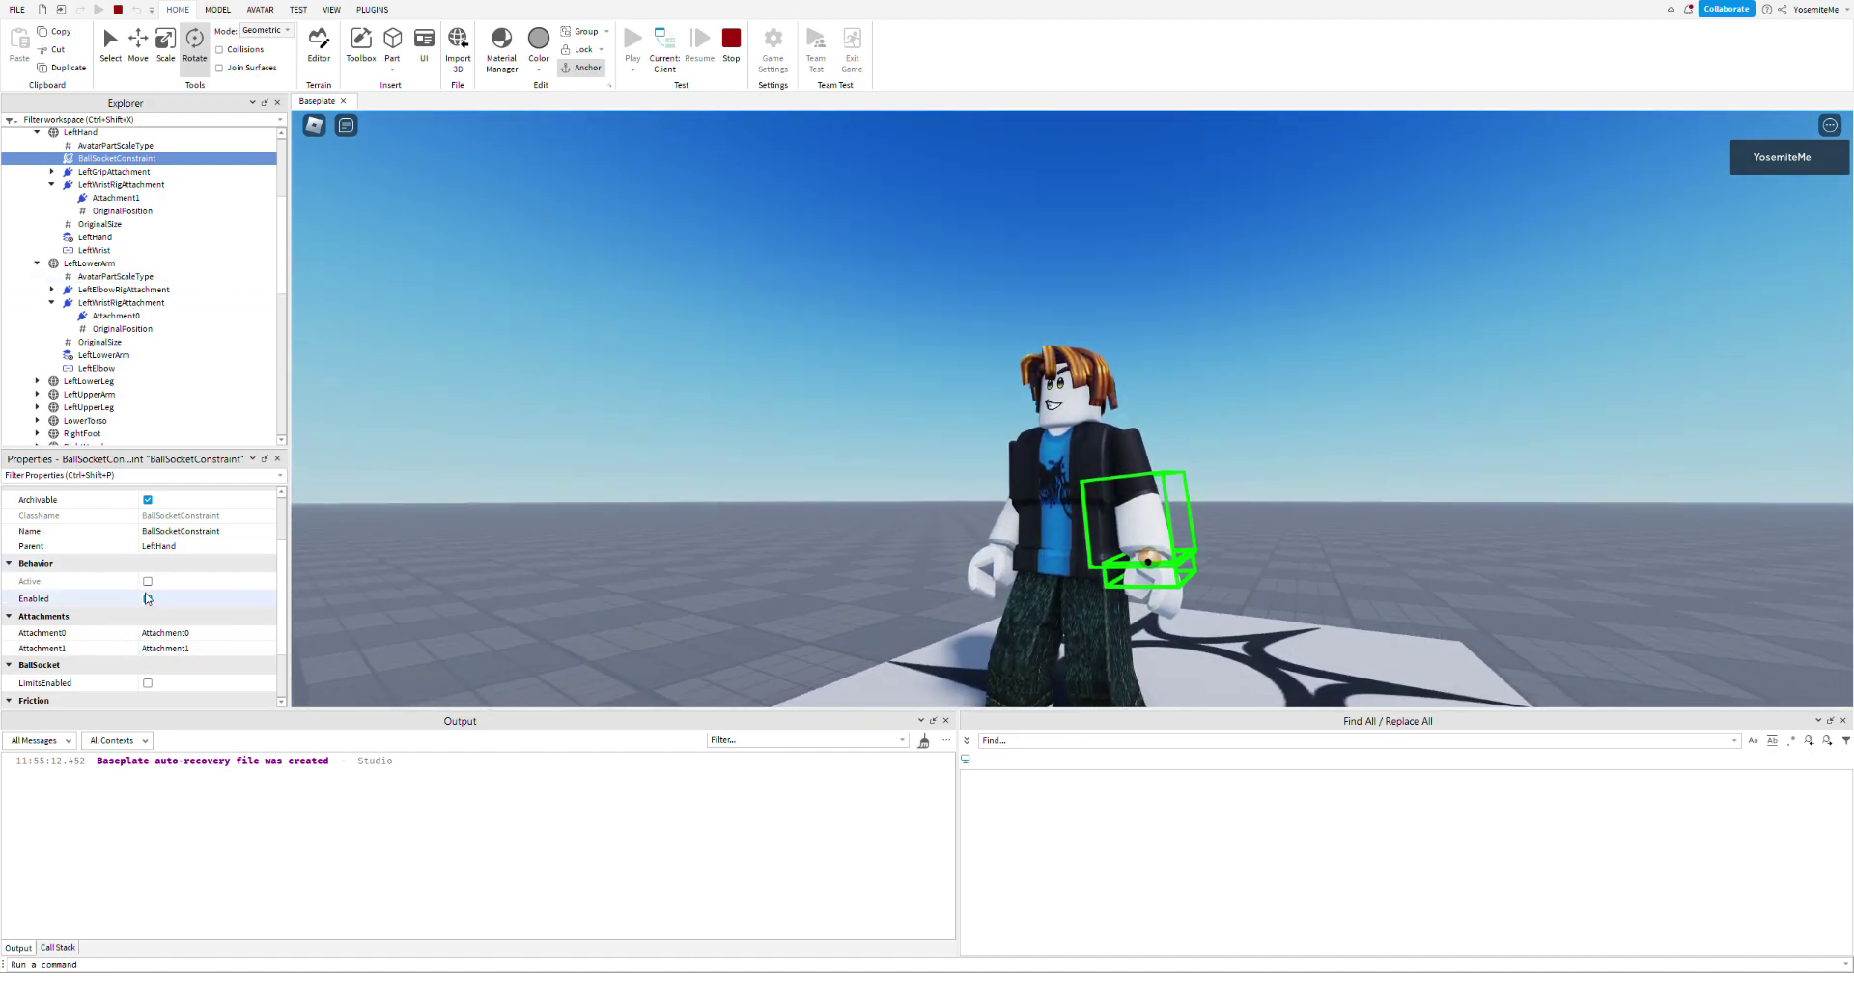
left_click(148, 683)
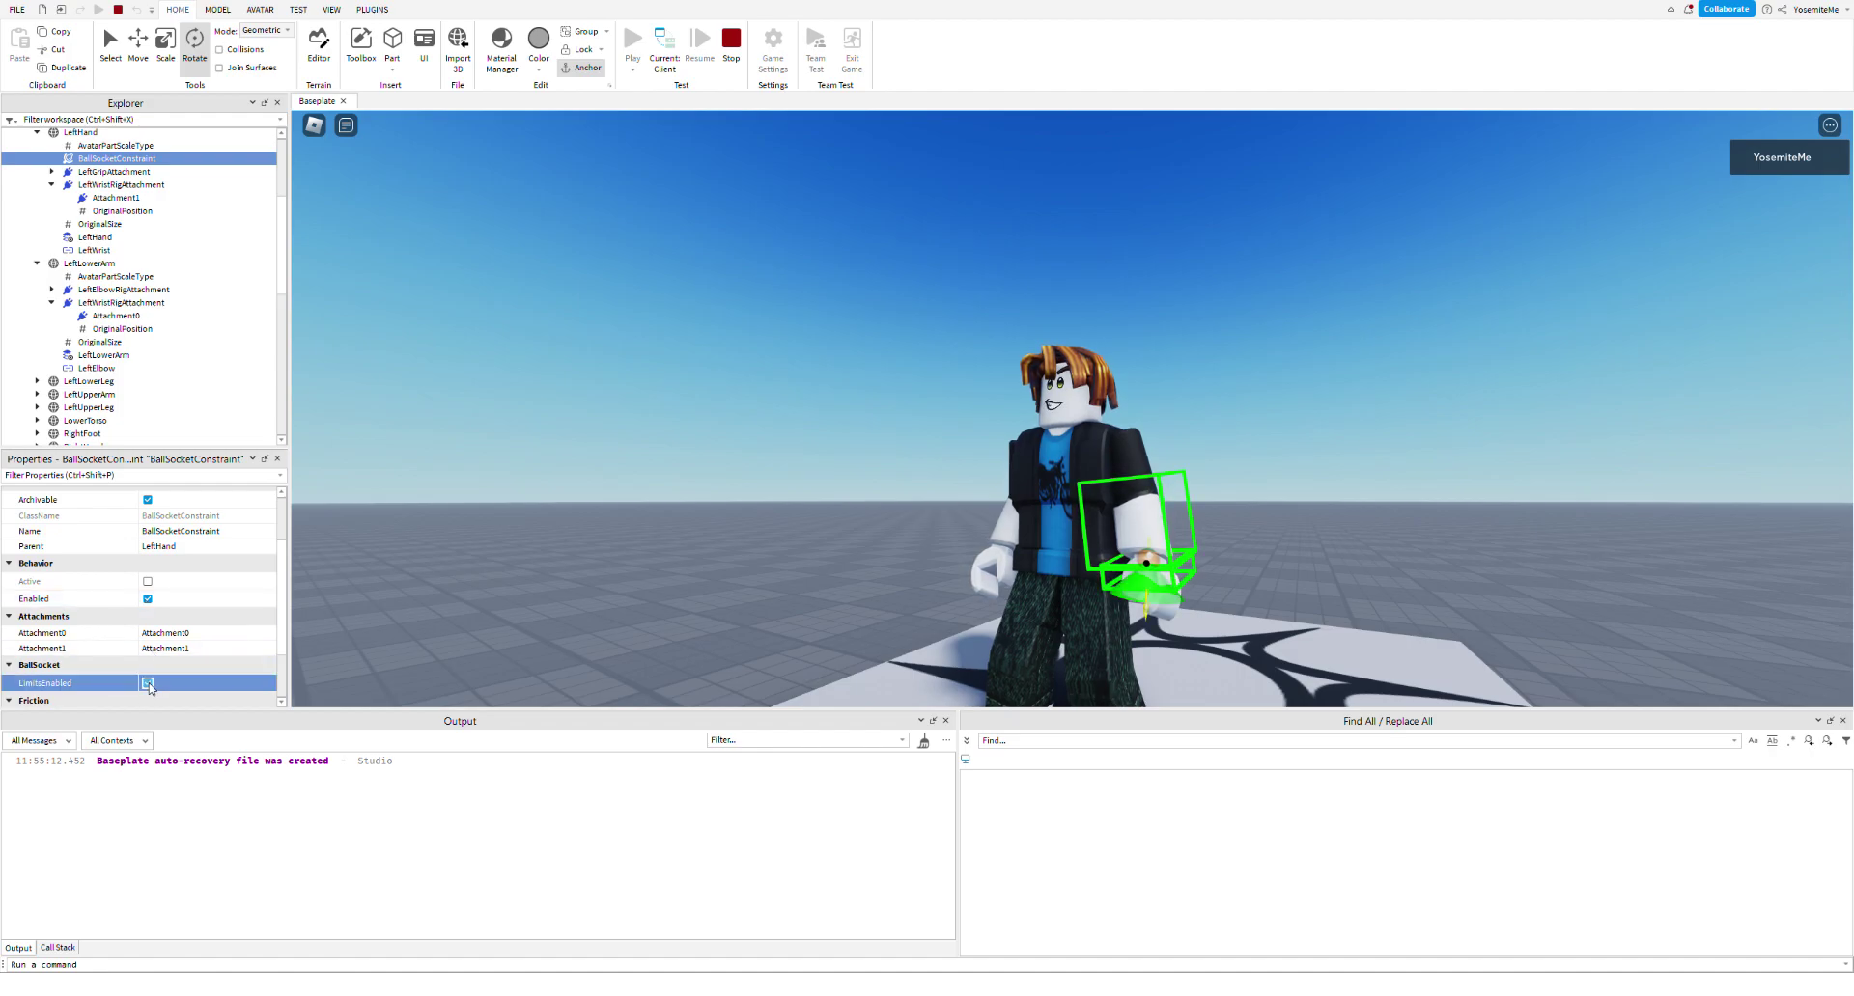
right_click_drag(712, 590, 712, 590)
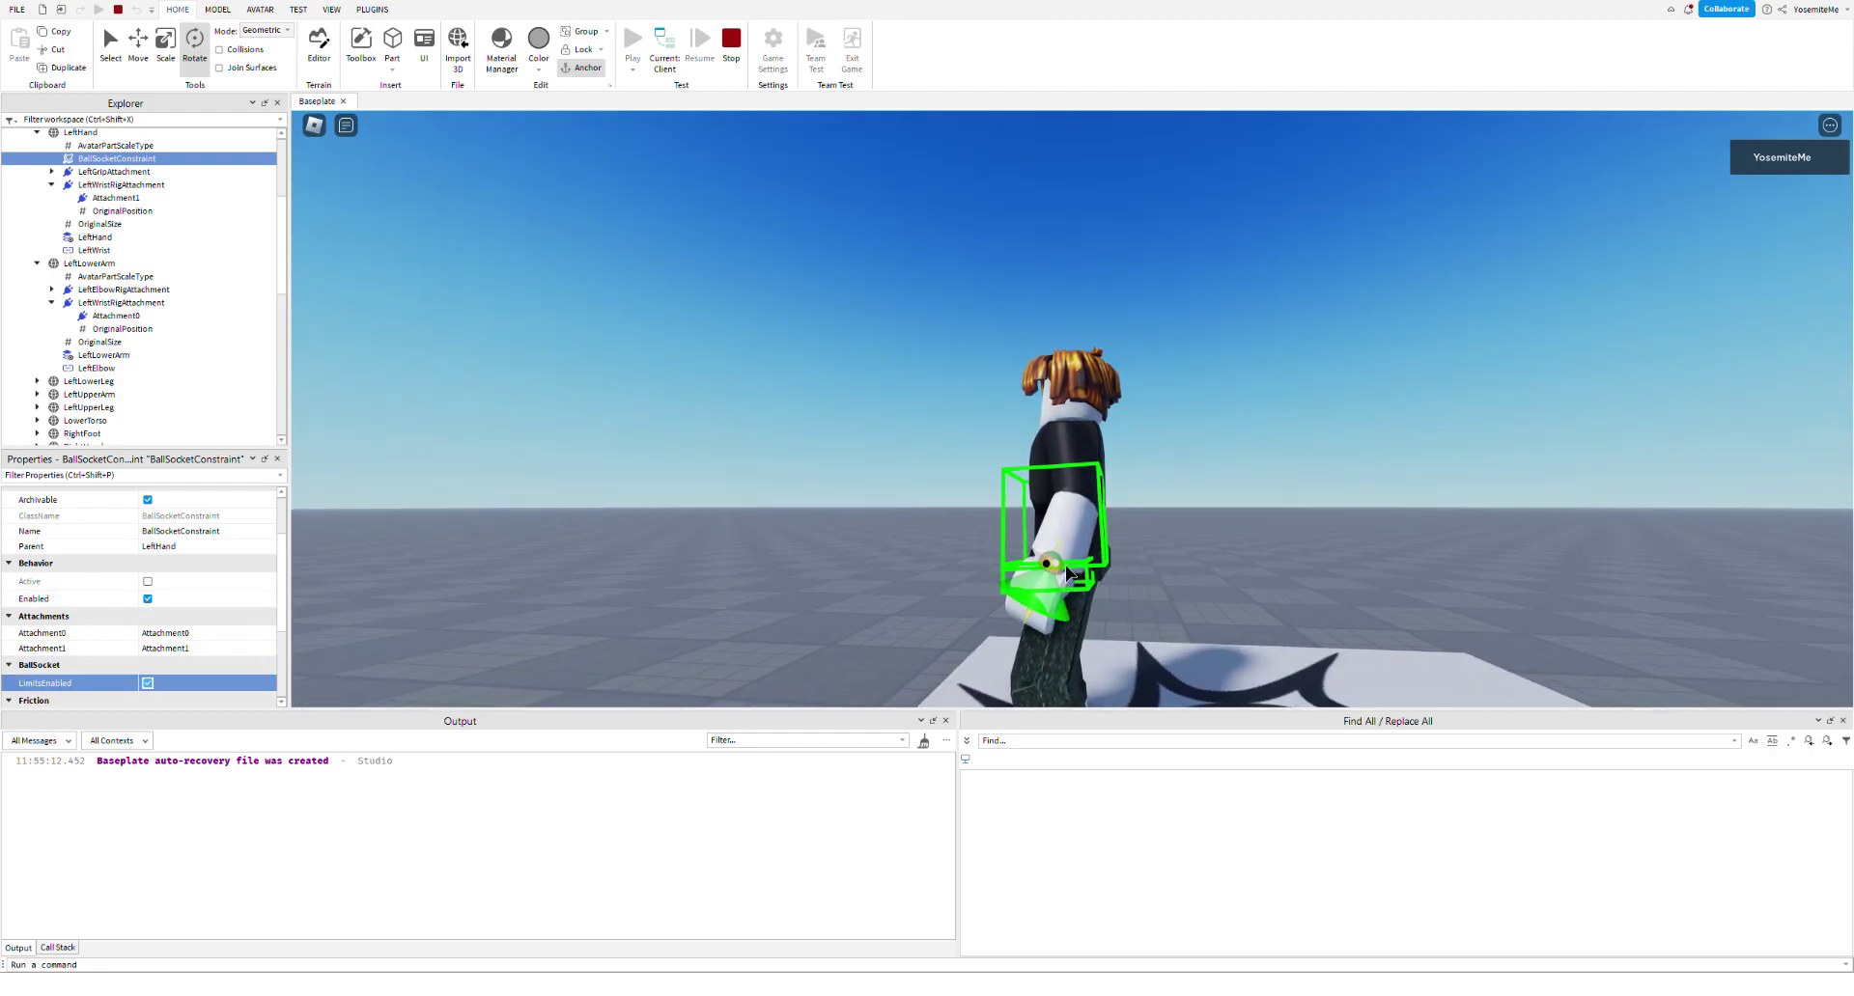
right_click_drag(971, 566, 971, 568)
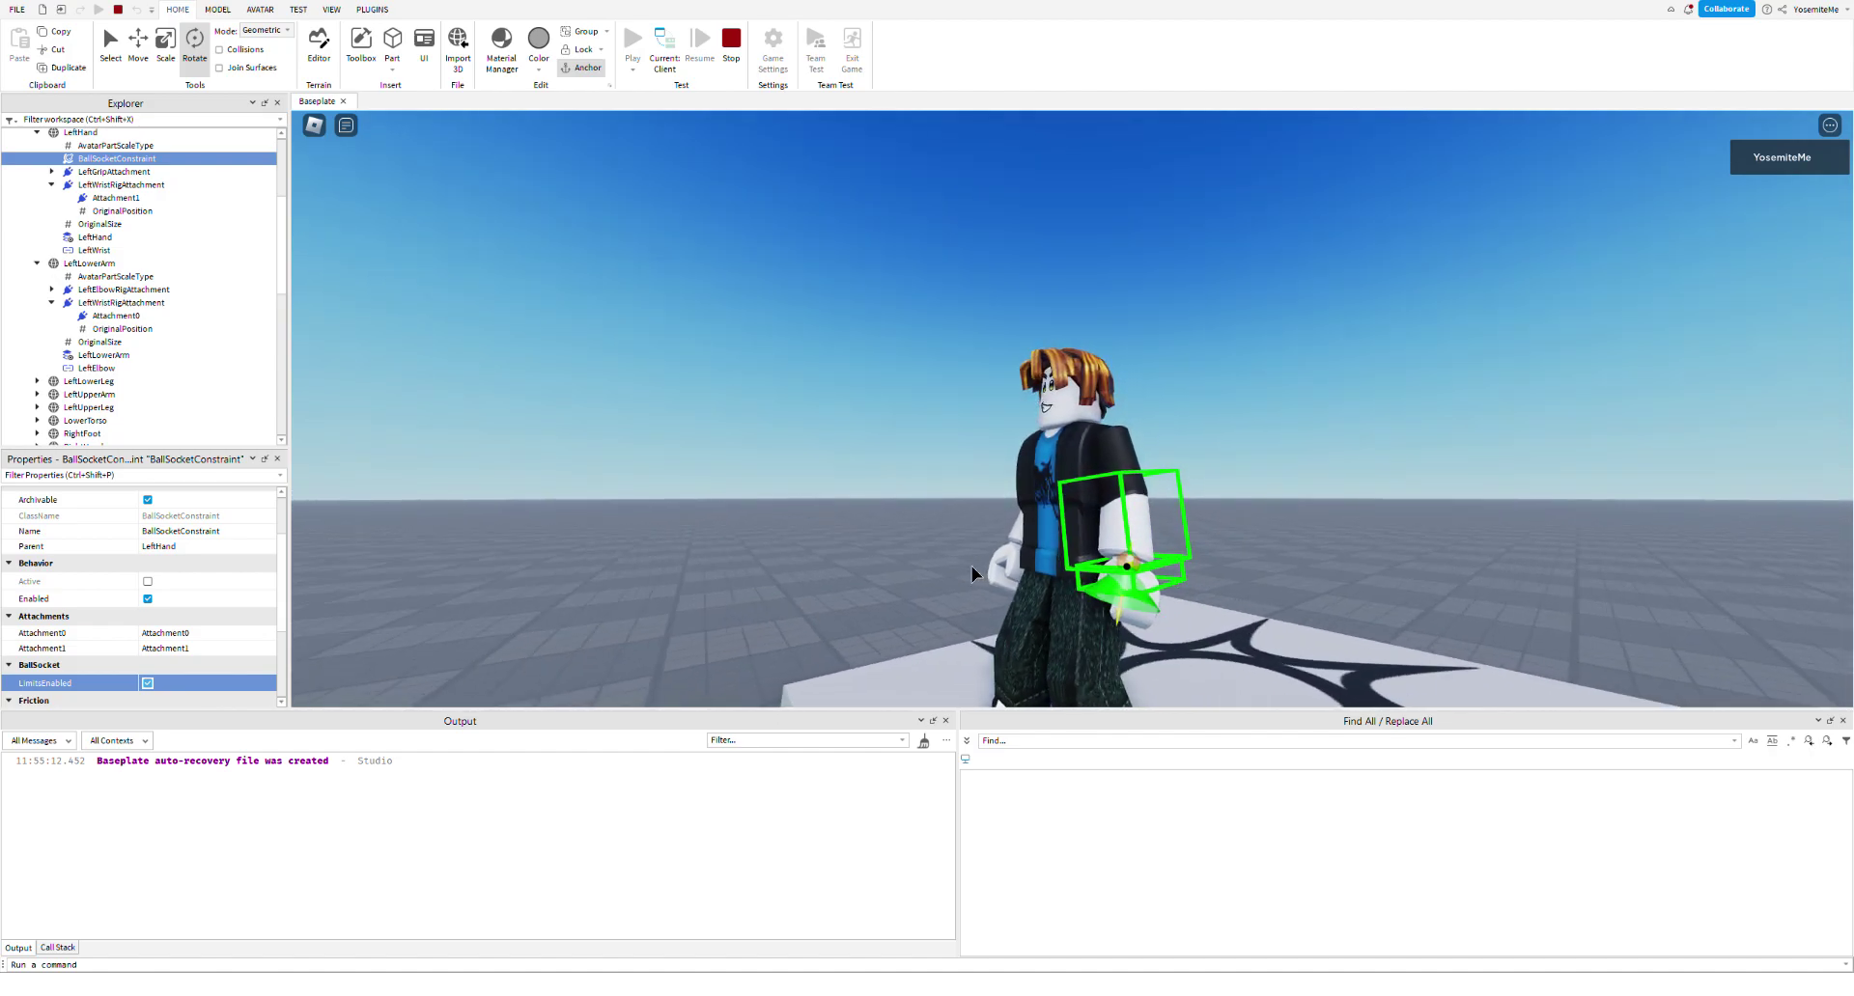
- Assign the LeftHand part as the EndEffector of the Humanoid's IKControl
scroll(143, 315, "up", 5)
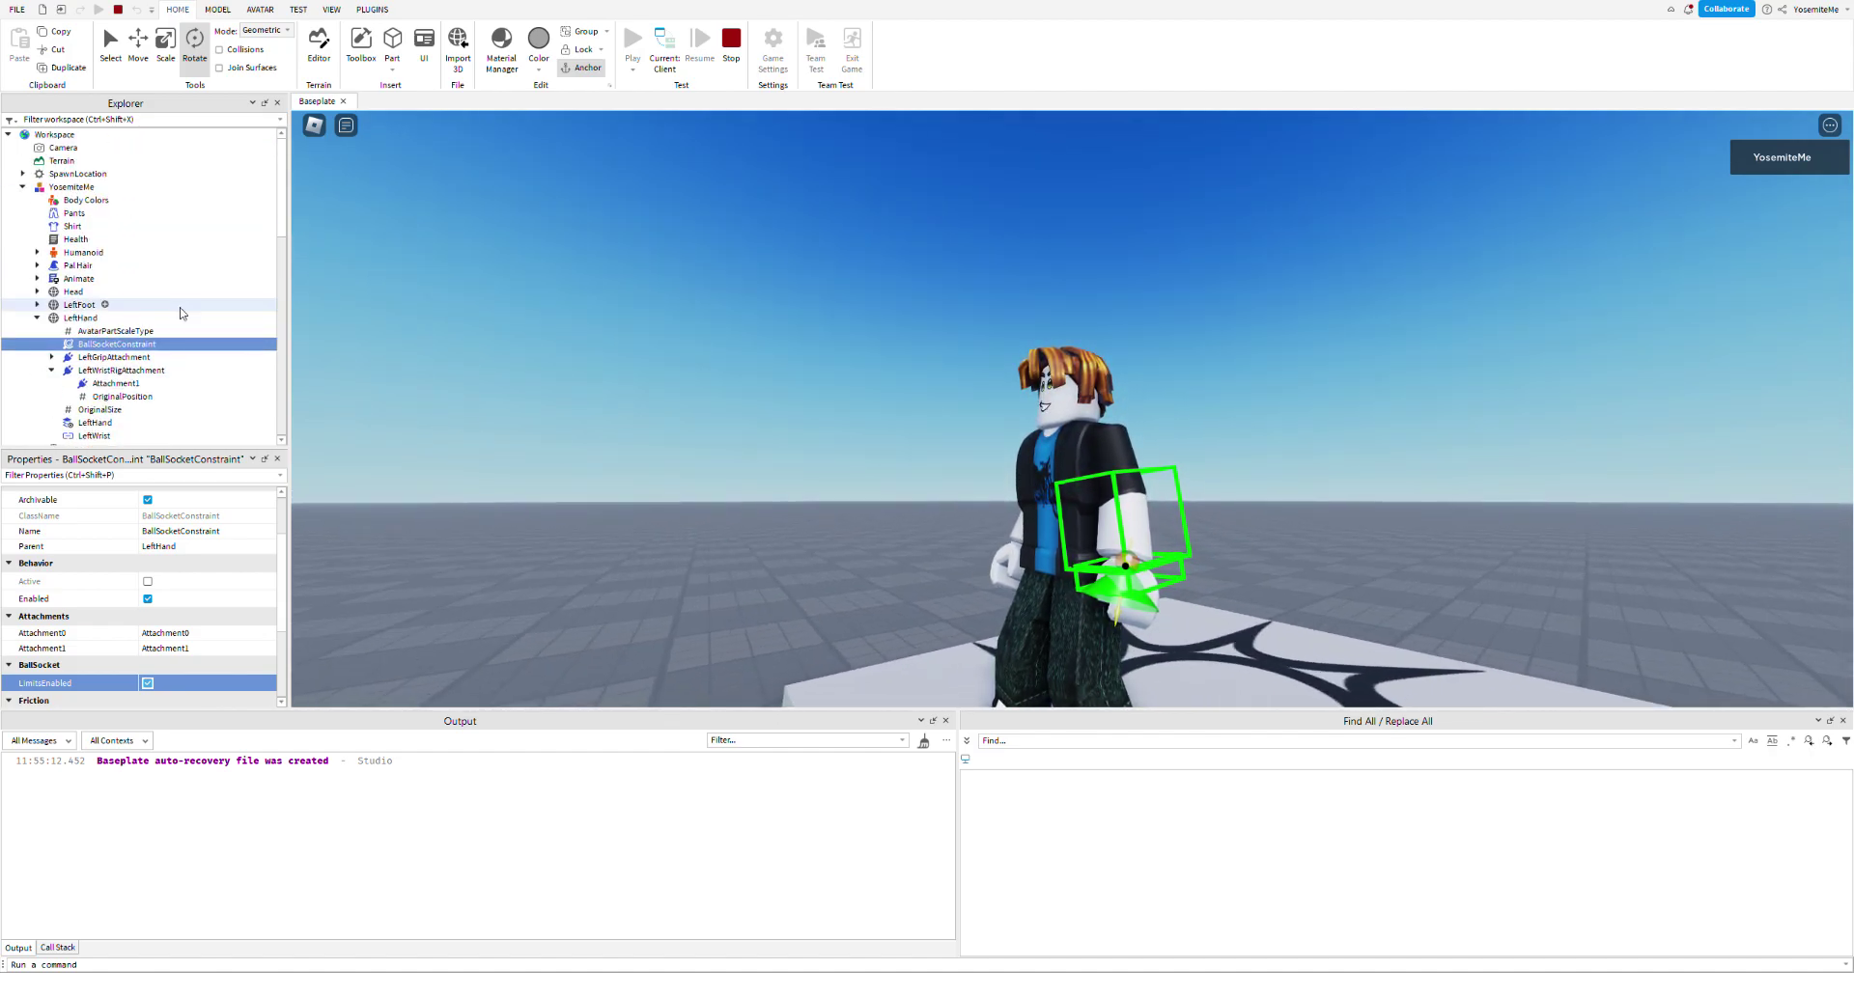
left_click(86, 253)
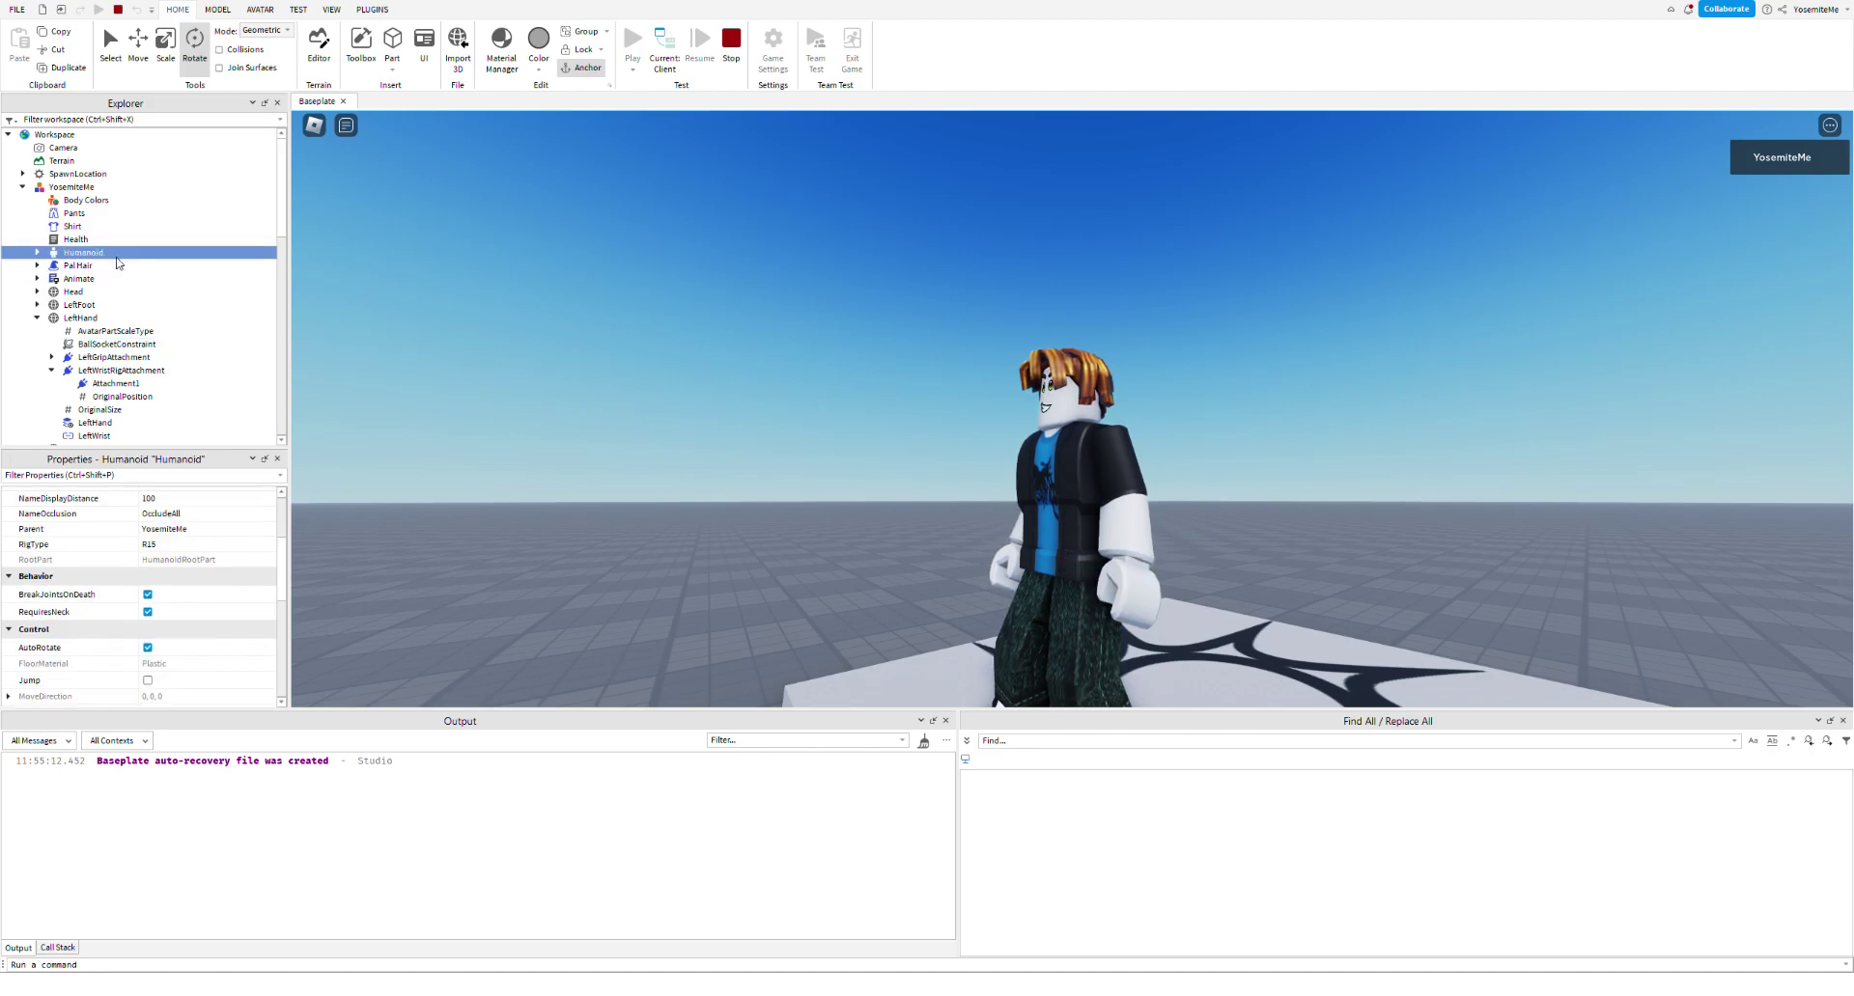
left_click(36, 252)
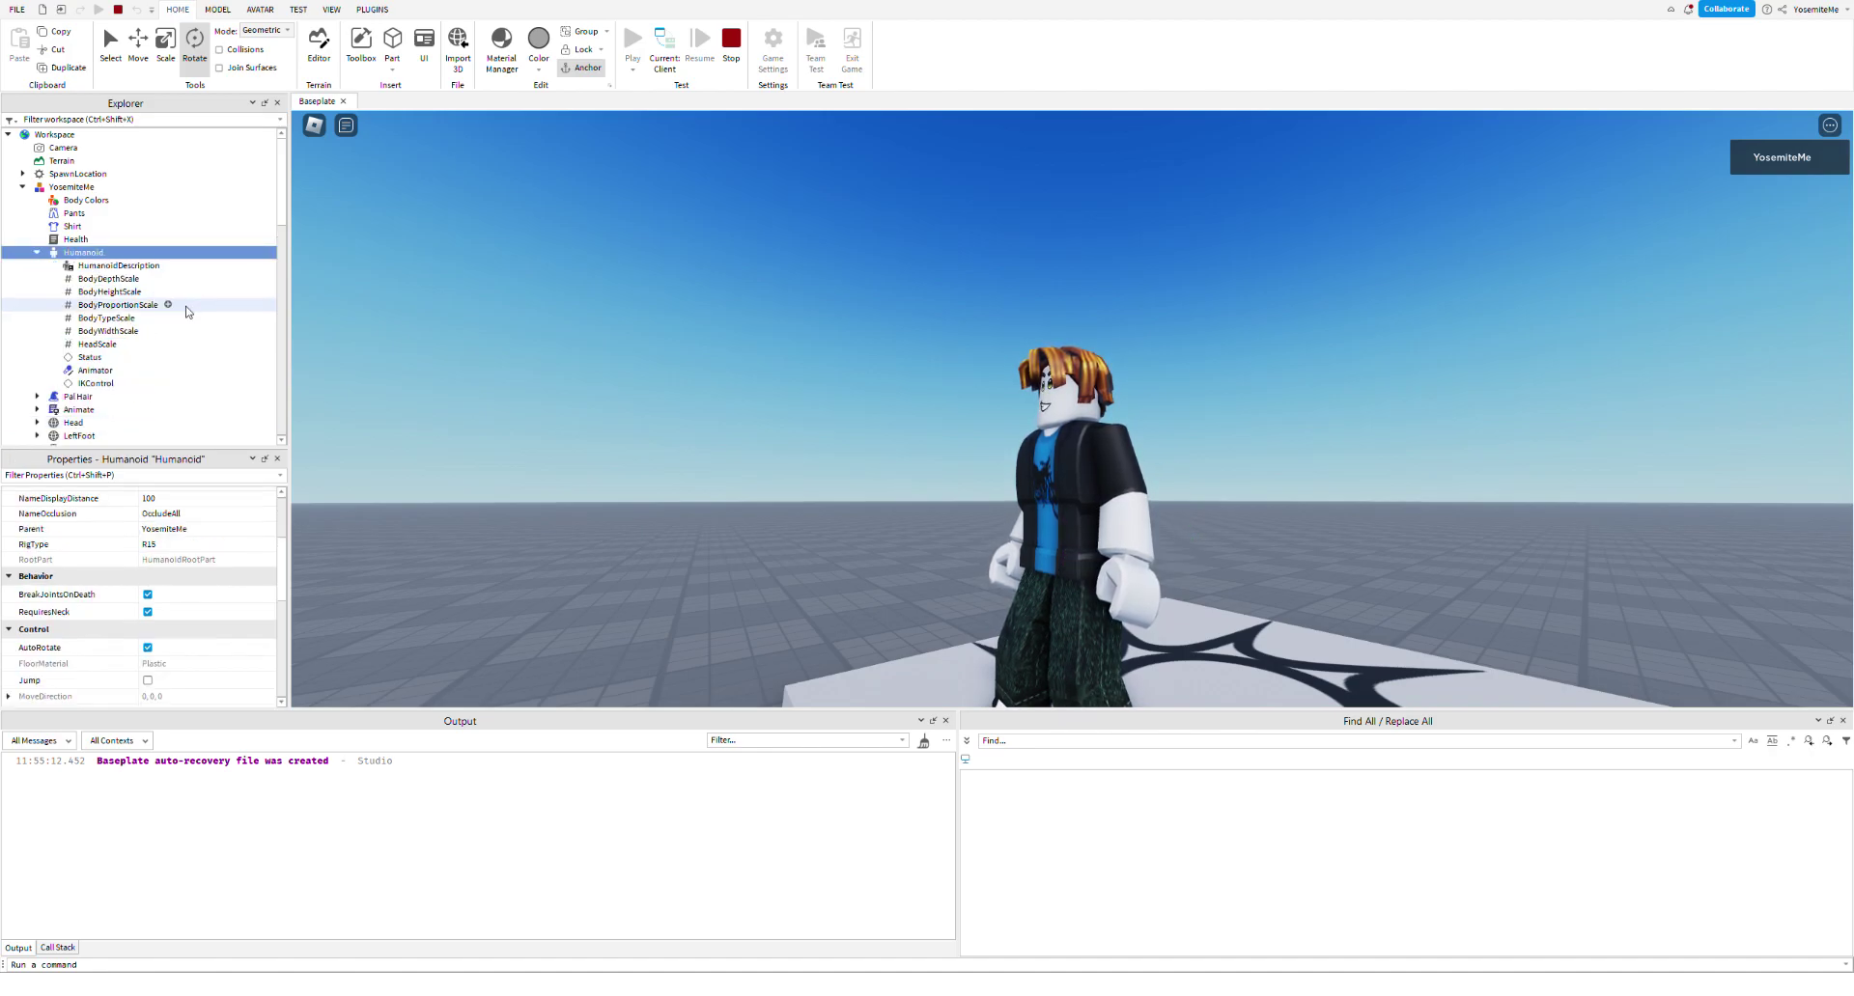
scroll(103, 289, "down", 3)
left_click(104, 286)
left_click(97, 272)
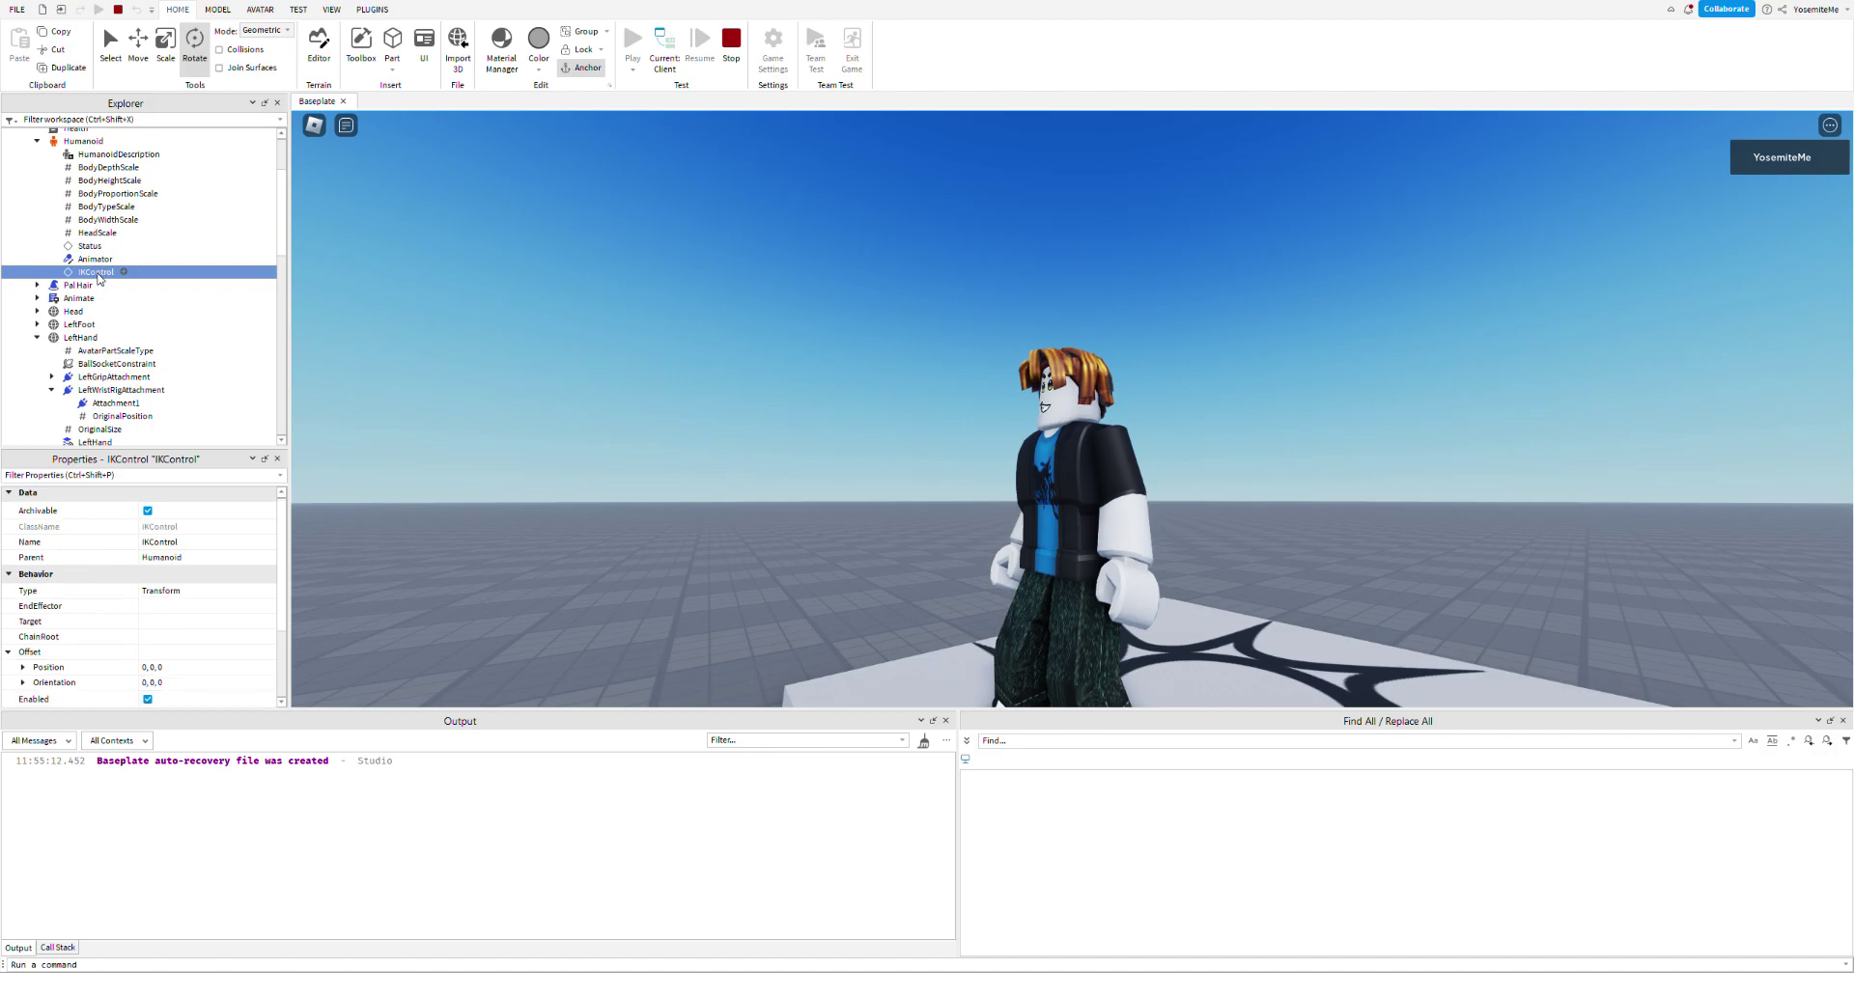
left_click(166, 606)
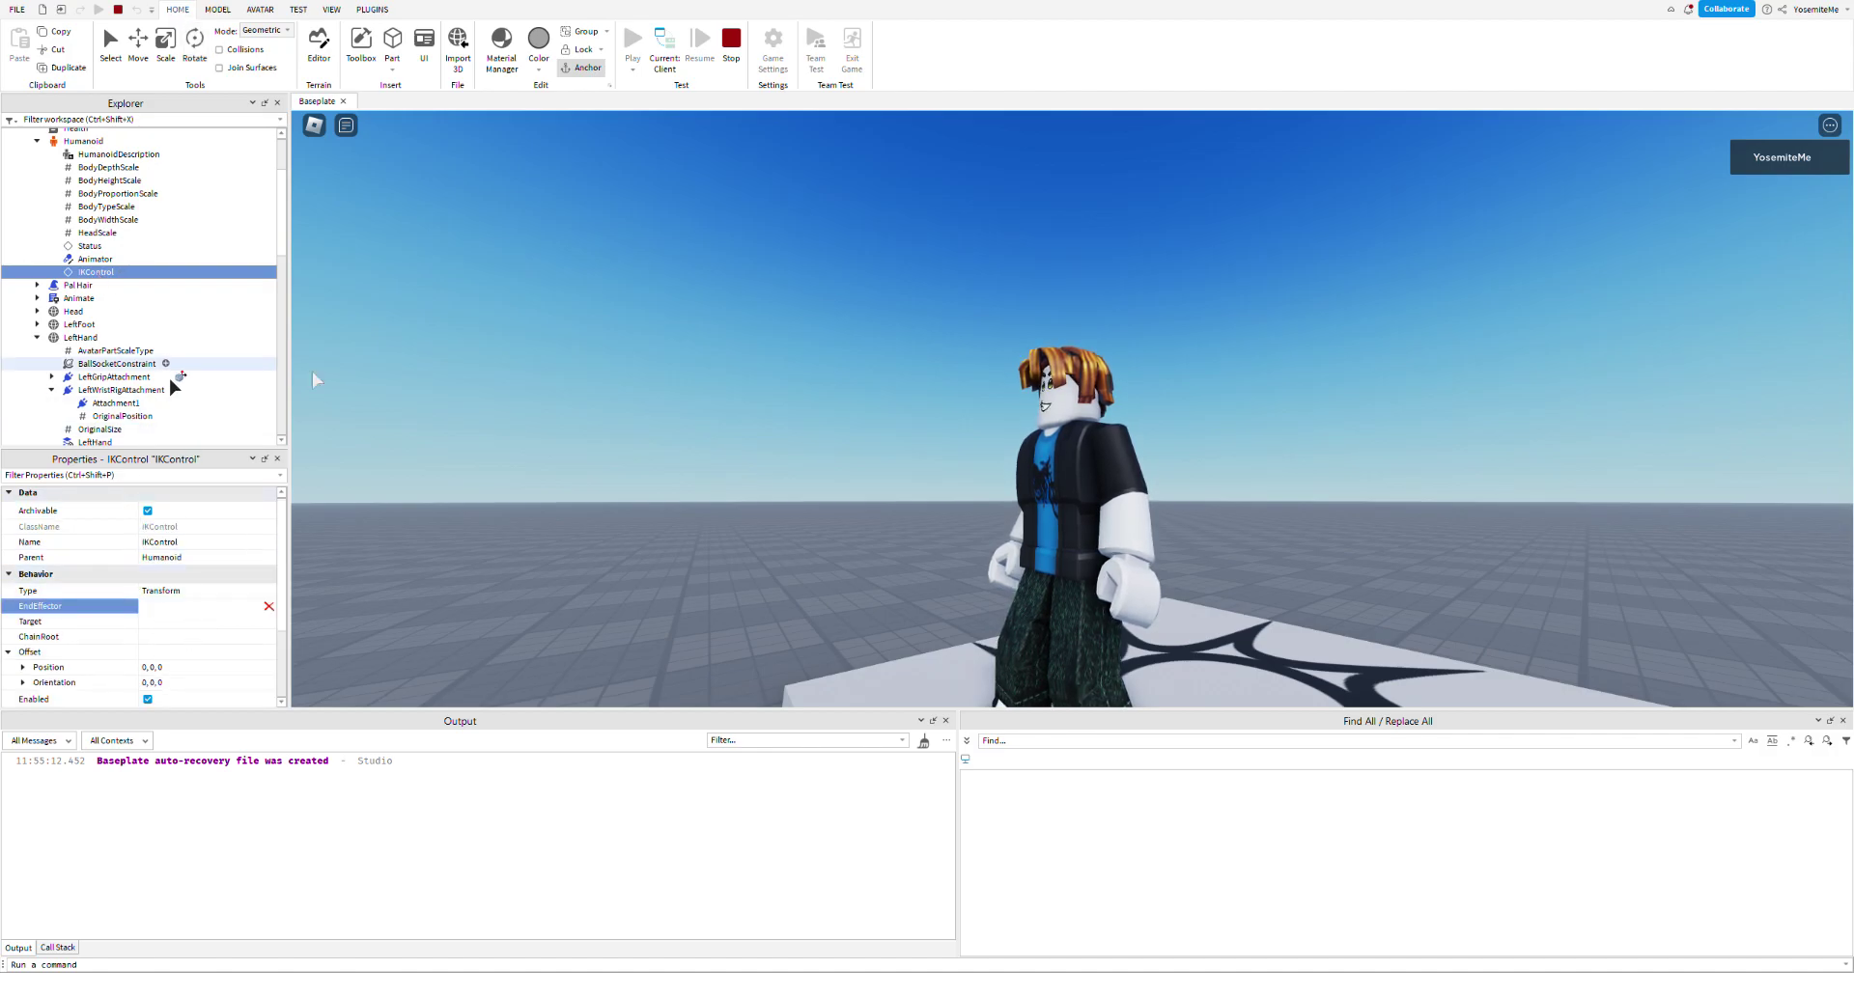
left_click(83, 338)
- Set the IKControl's Target to the Attachment inside HumanoidRootPart
left_click(174, 621)
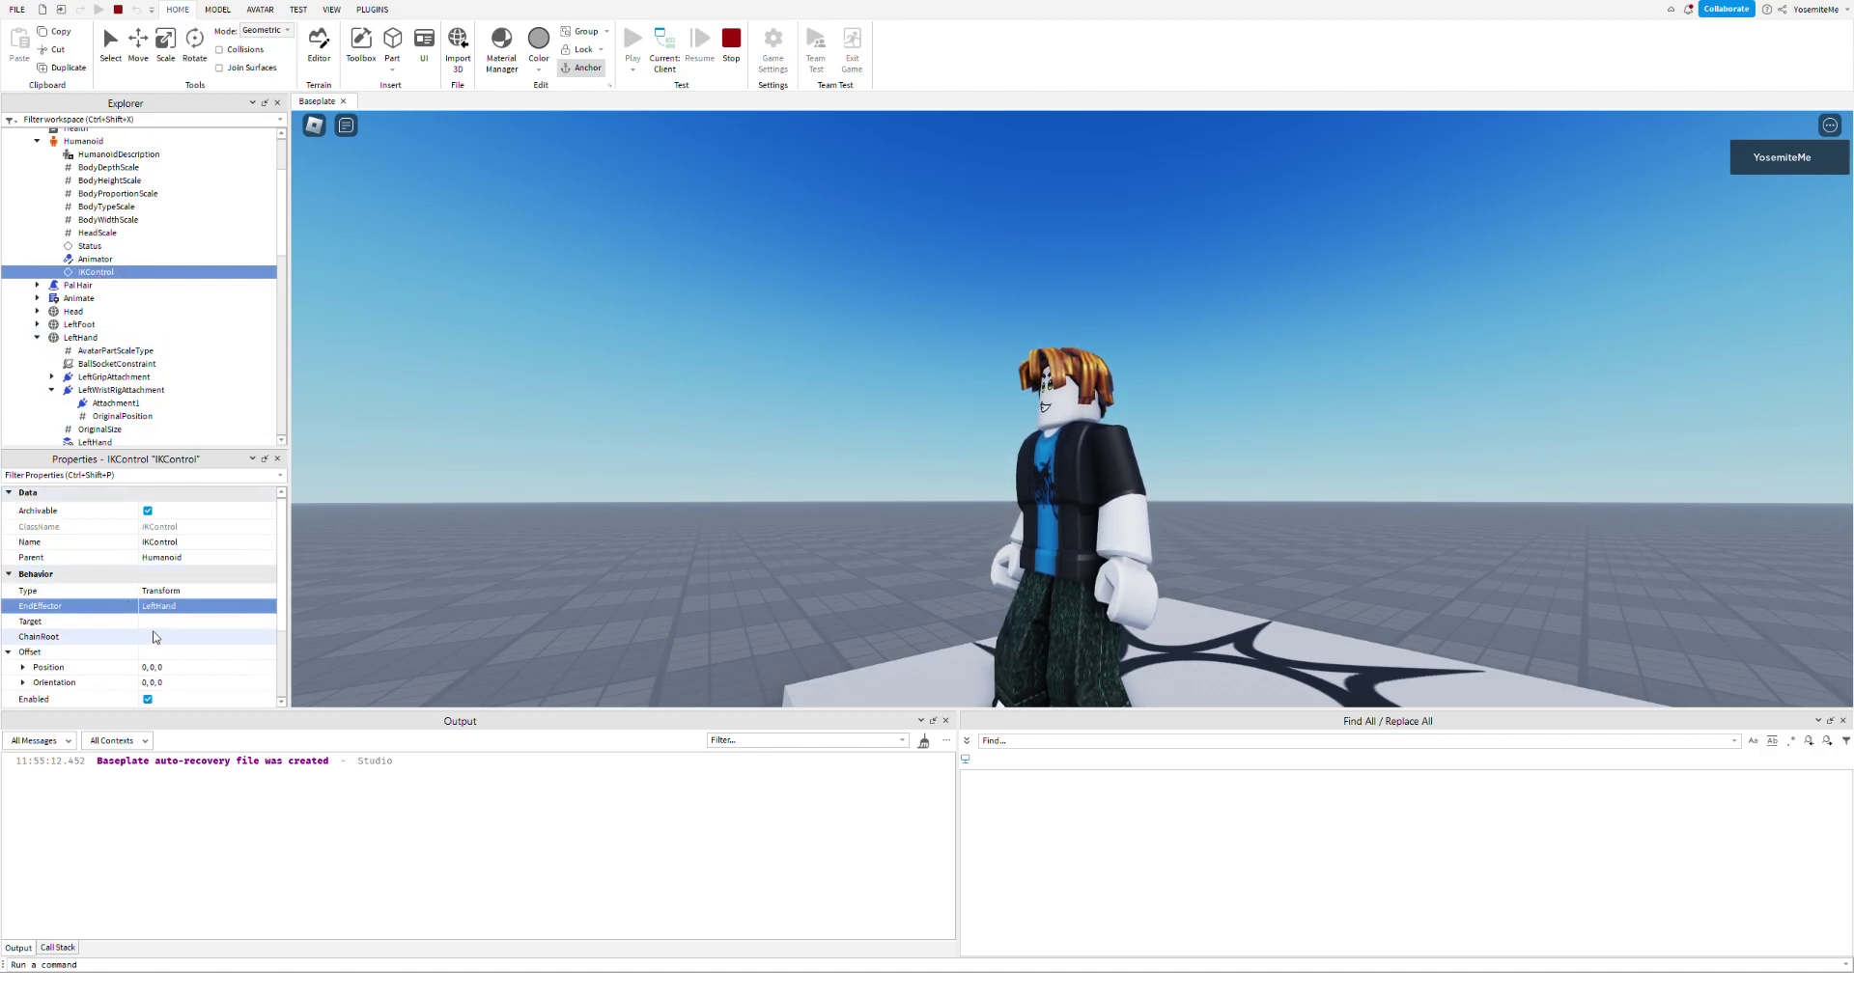
scroll(188, 425, "down", 7)
scroll(188, 413, "down", 6)
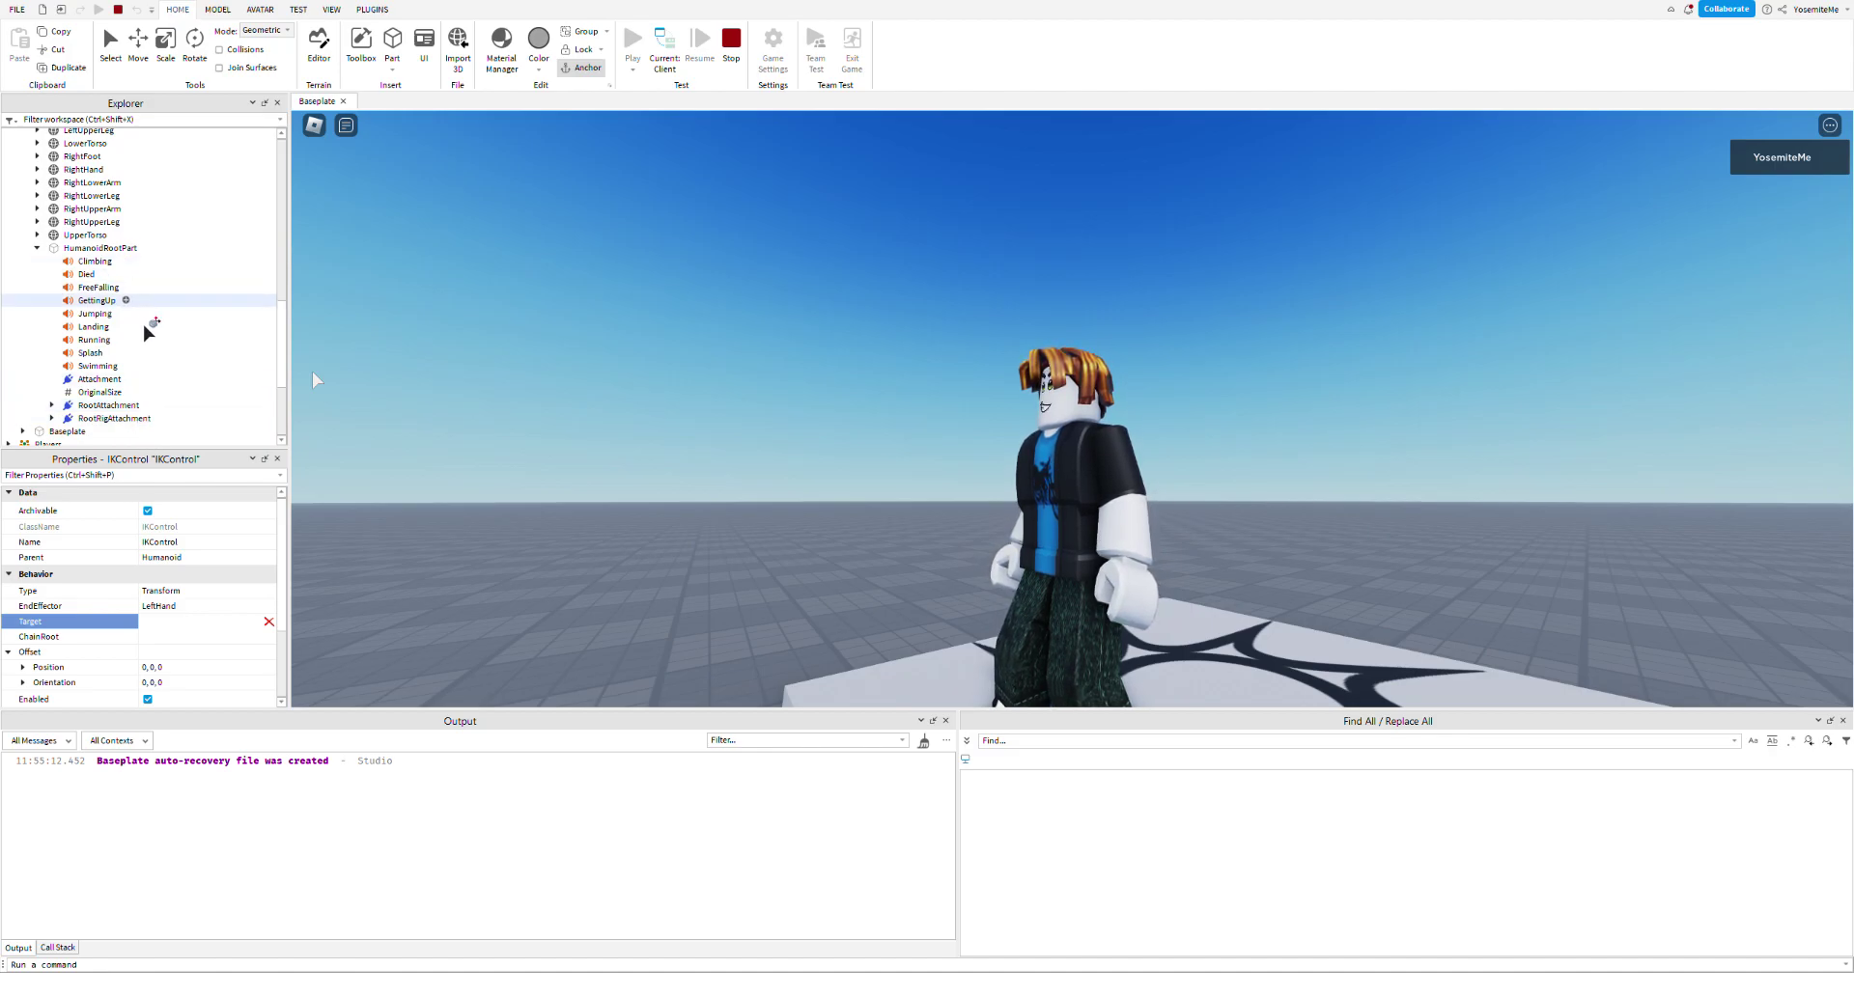
scroll(150, 347, "down", 1)
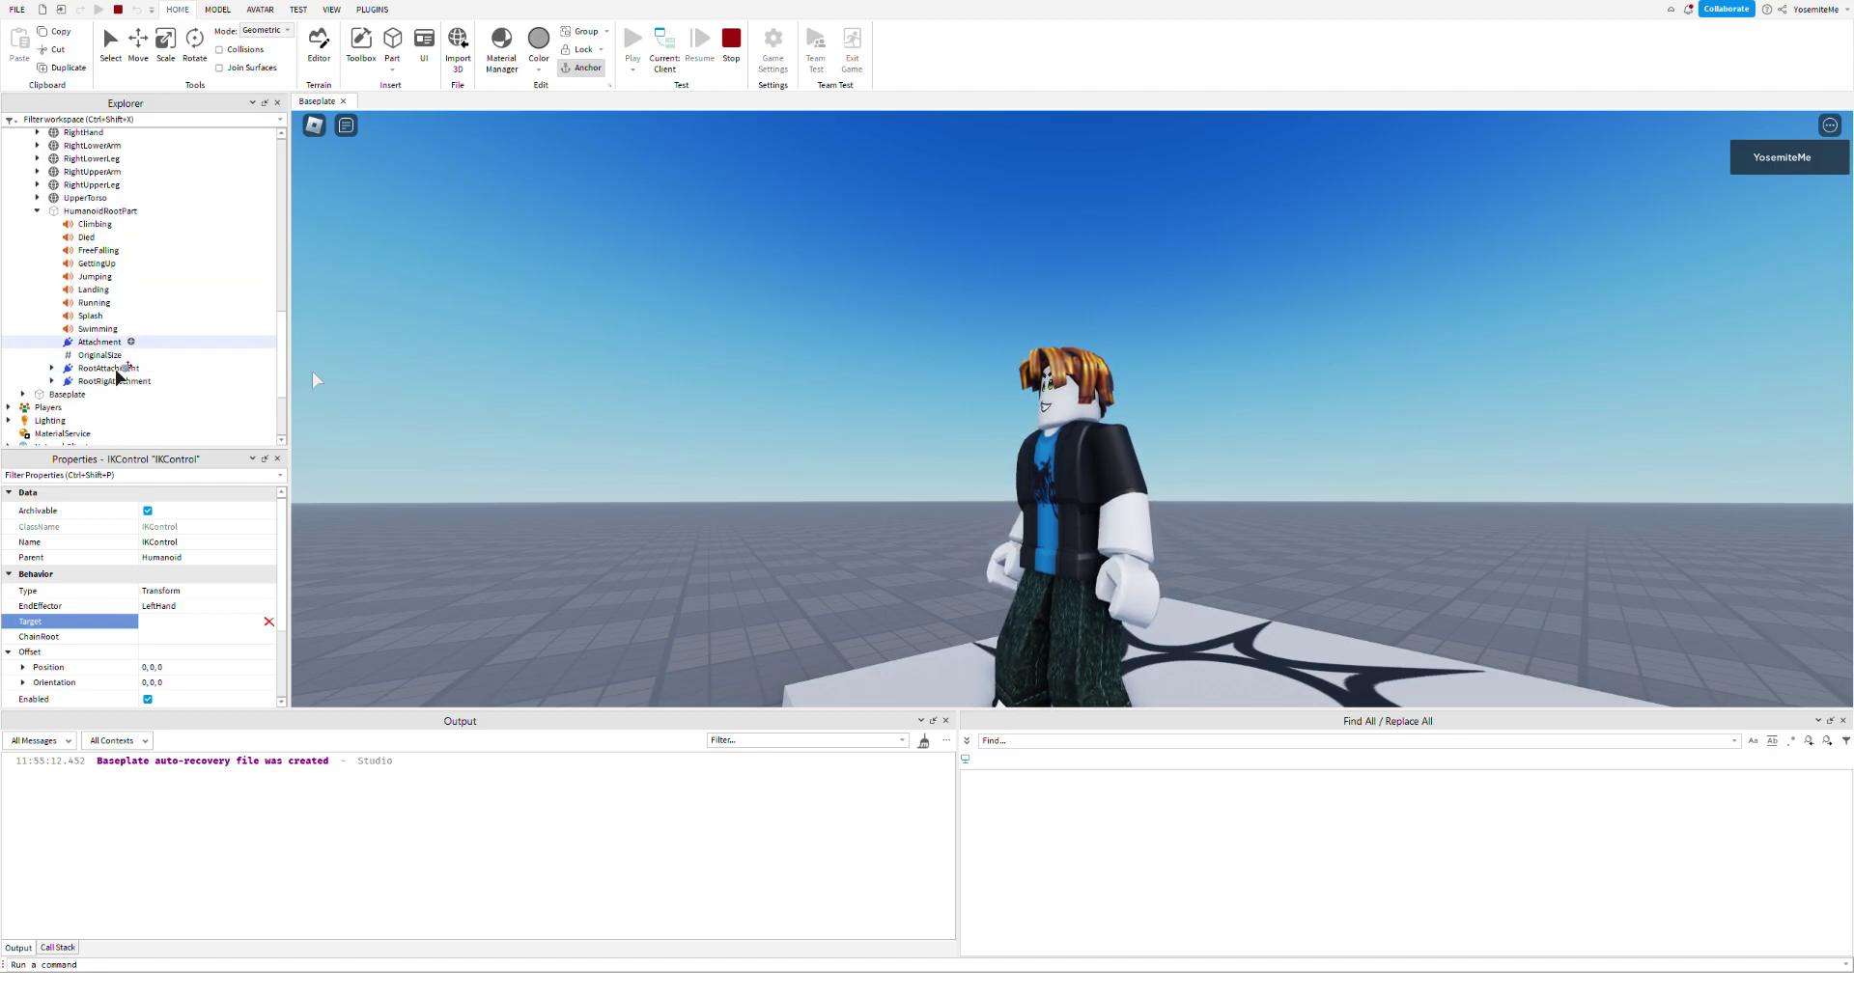
left_click(100, 341)
- Set the IKControl's ChainRoot to the LeftUpperArm part
scroll(172, 379, "up", 5)
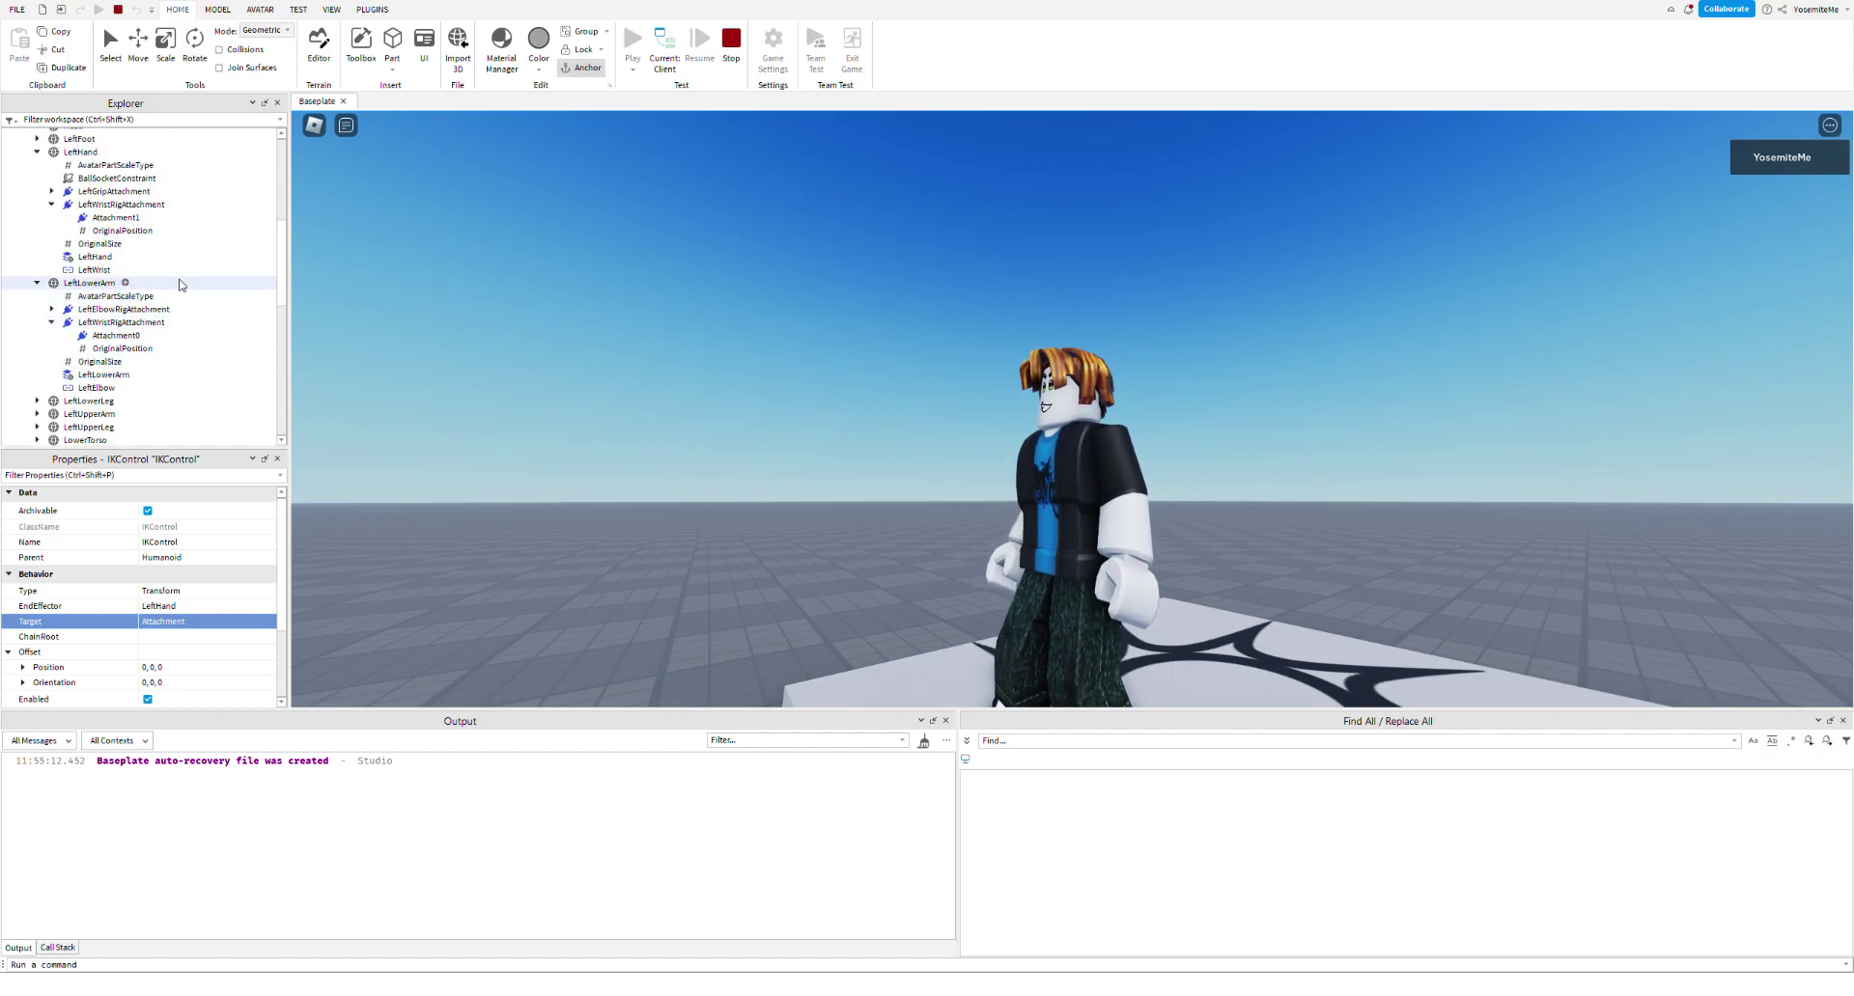
scroll(166, 242, "up", 2)
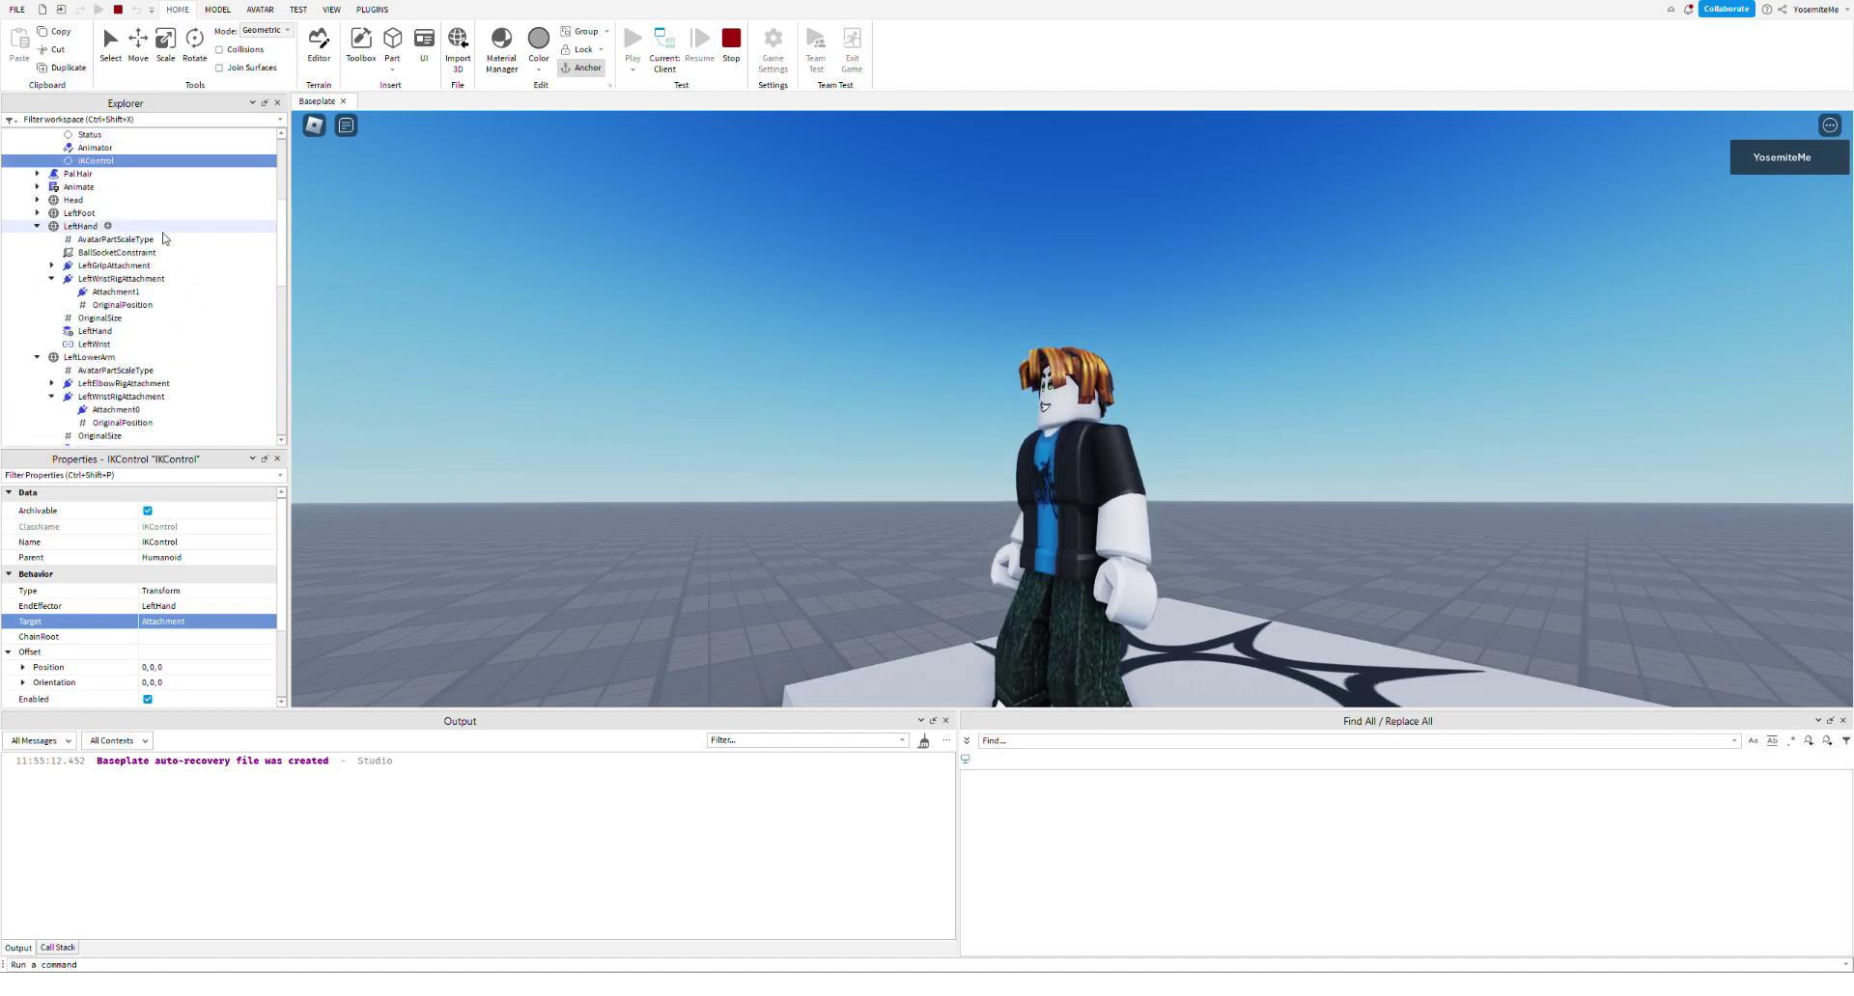
scroll(154, 239, "up", 2)
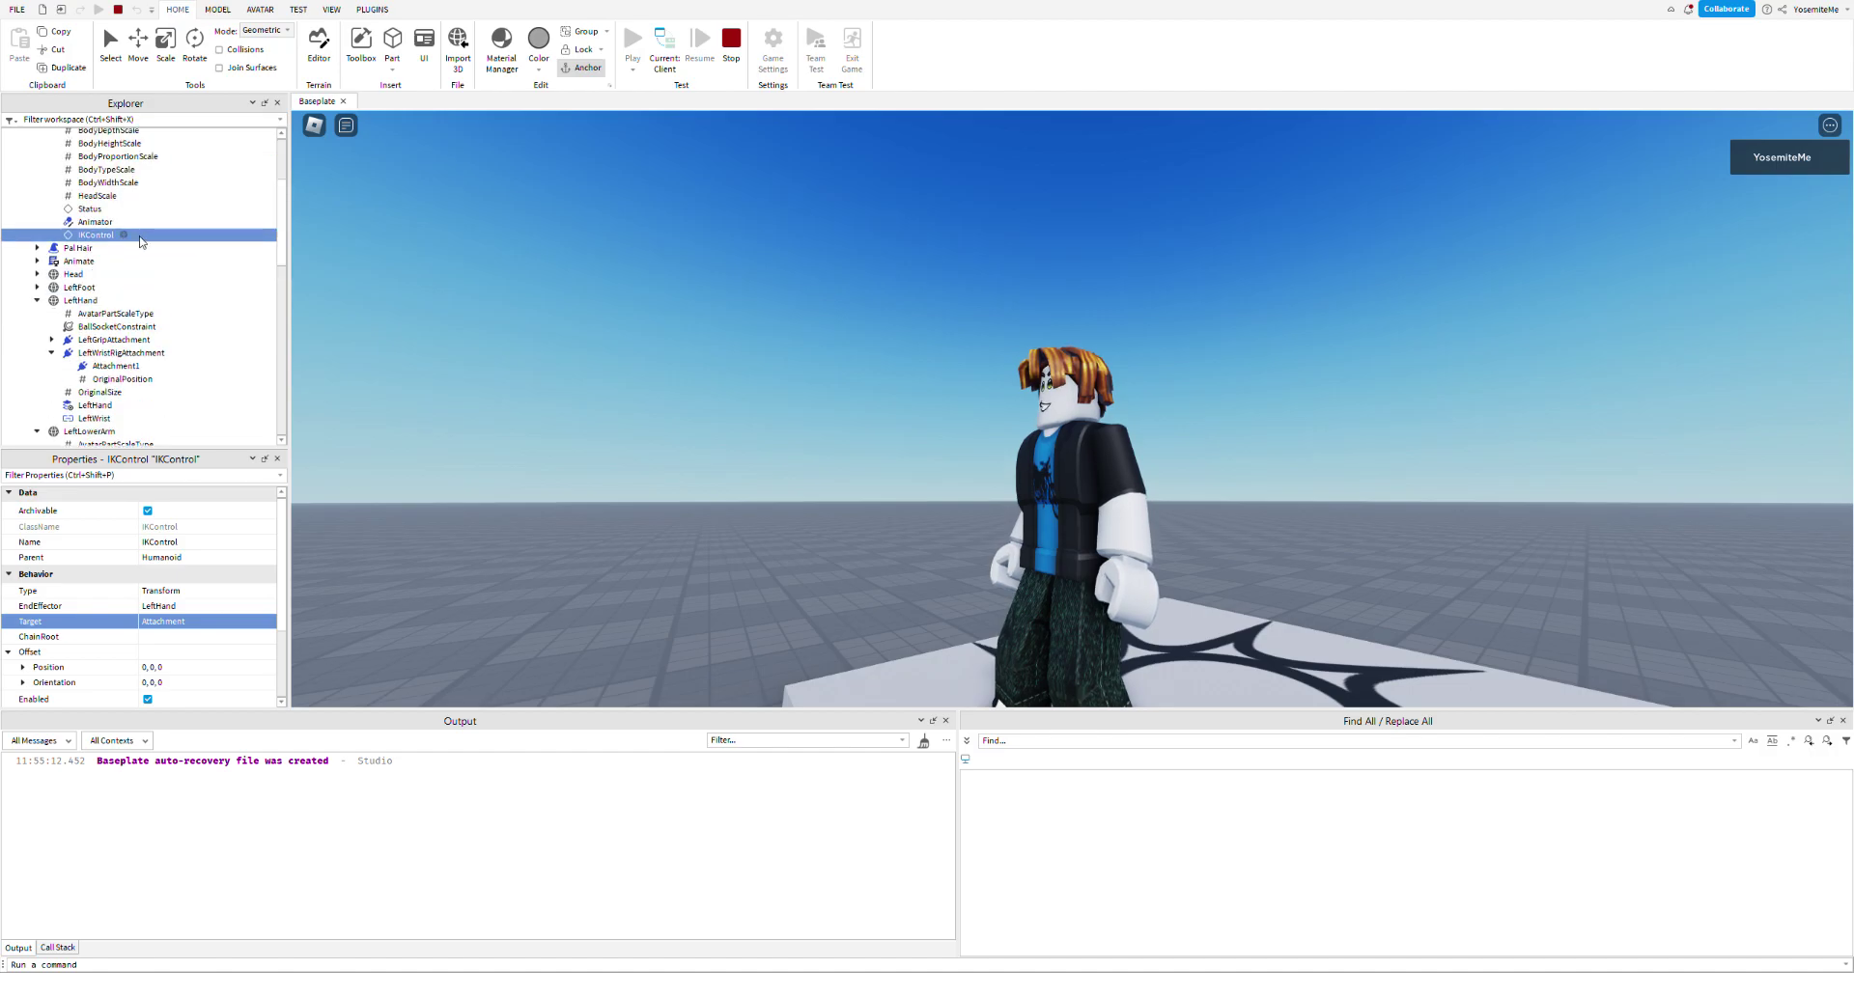
left_click(152, 637)
scroll(164, 405, "down", 3)
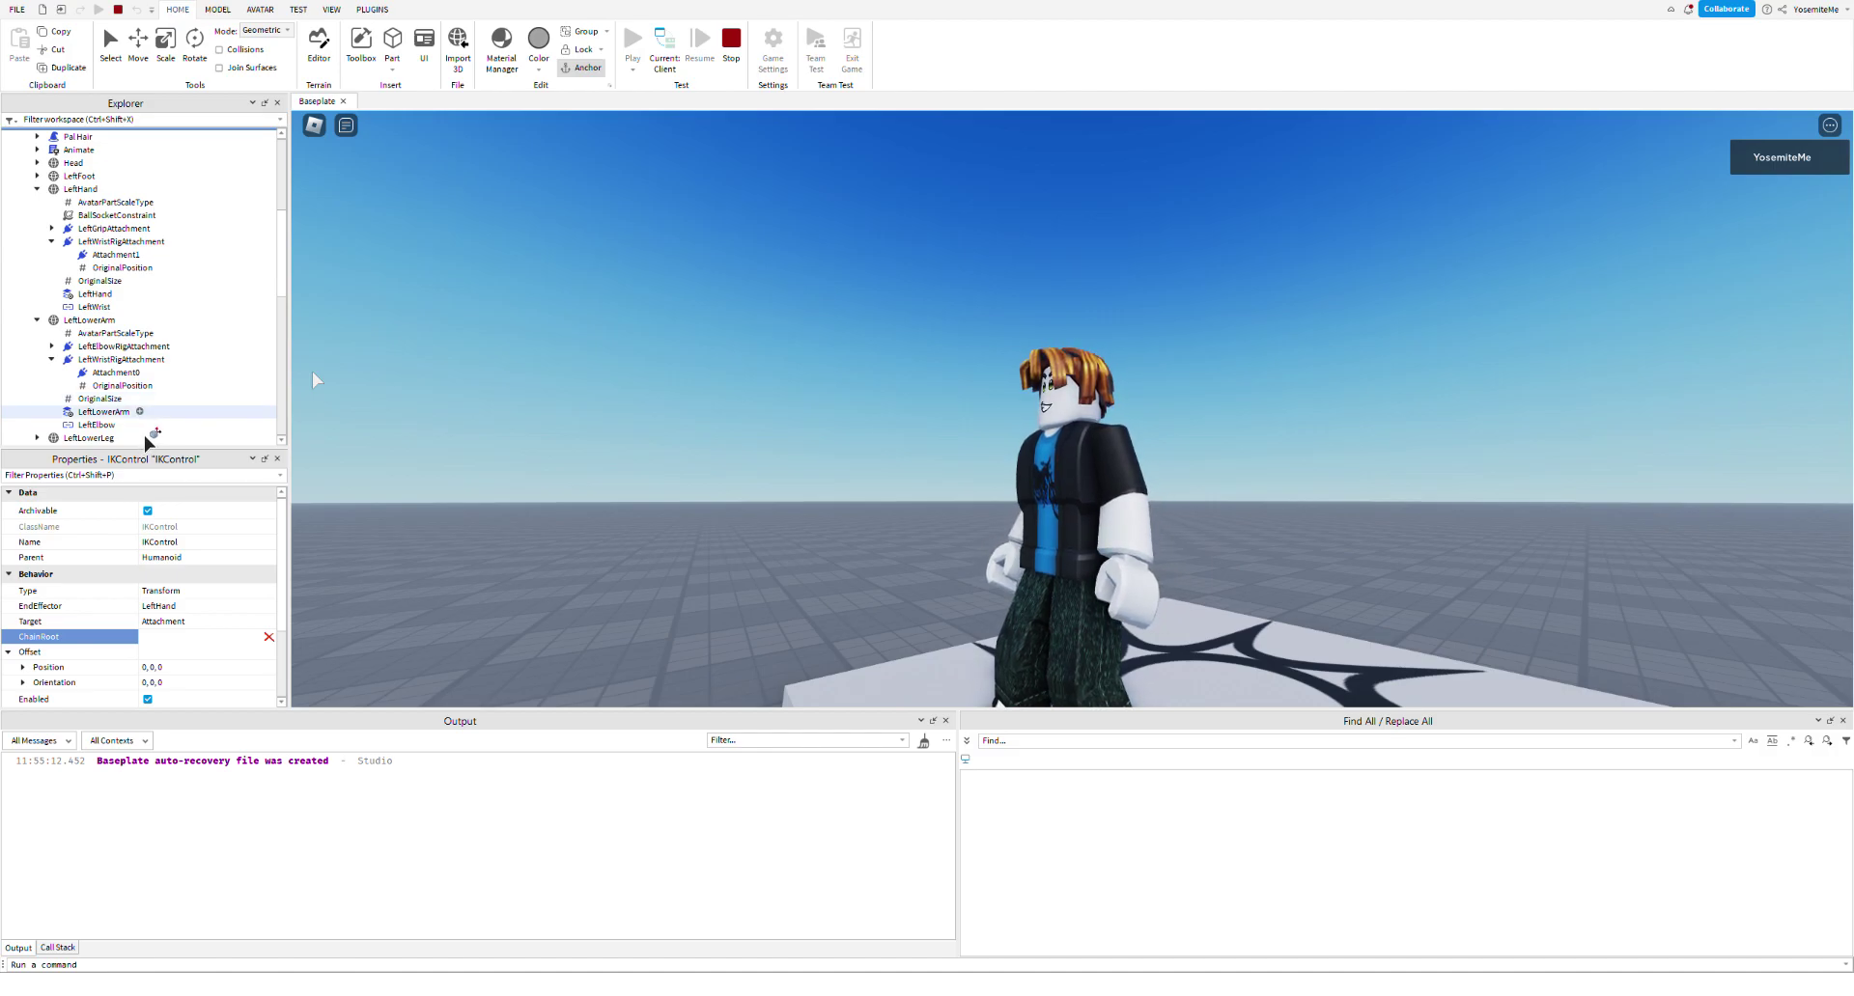
scroll(148, 442, "down", 1)
left_click(114, 414)
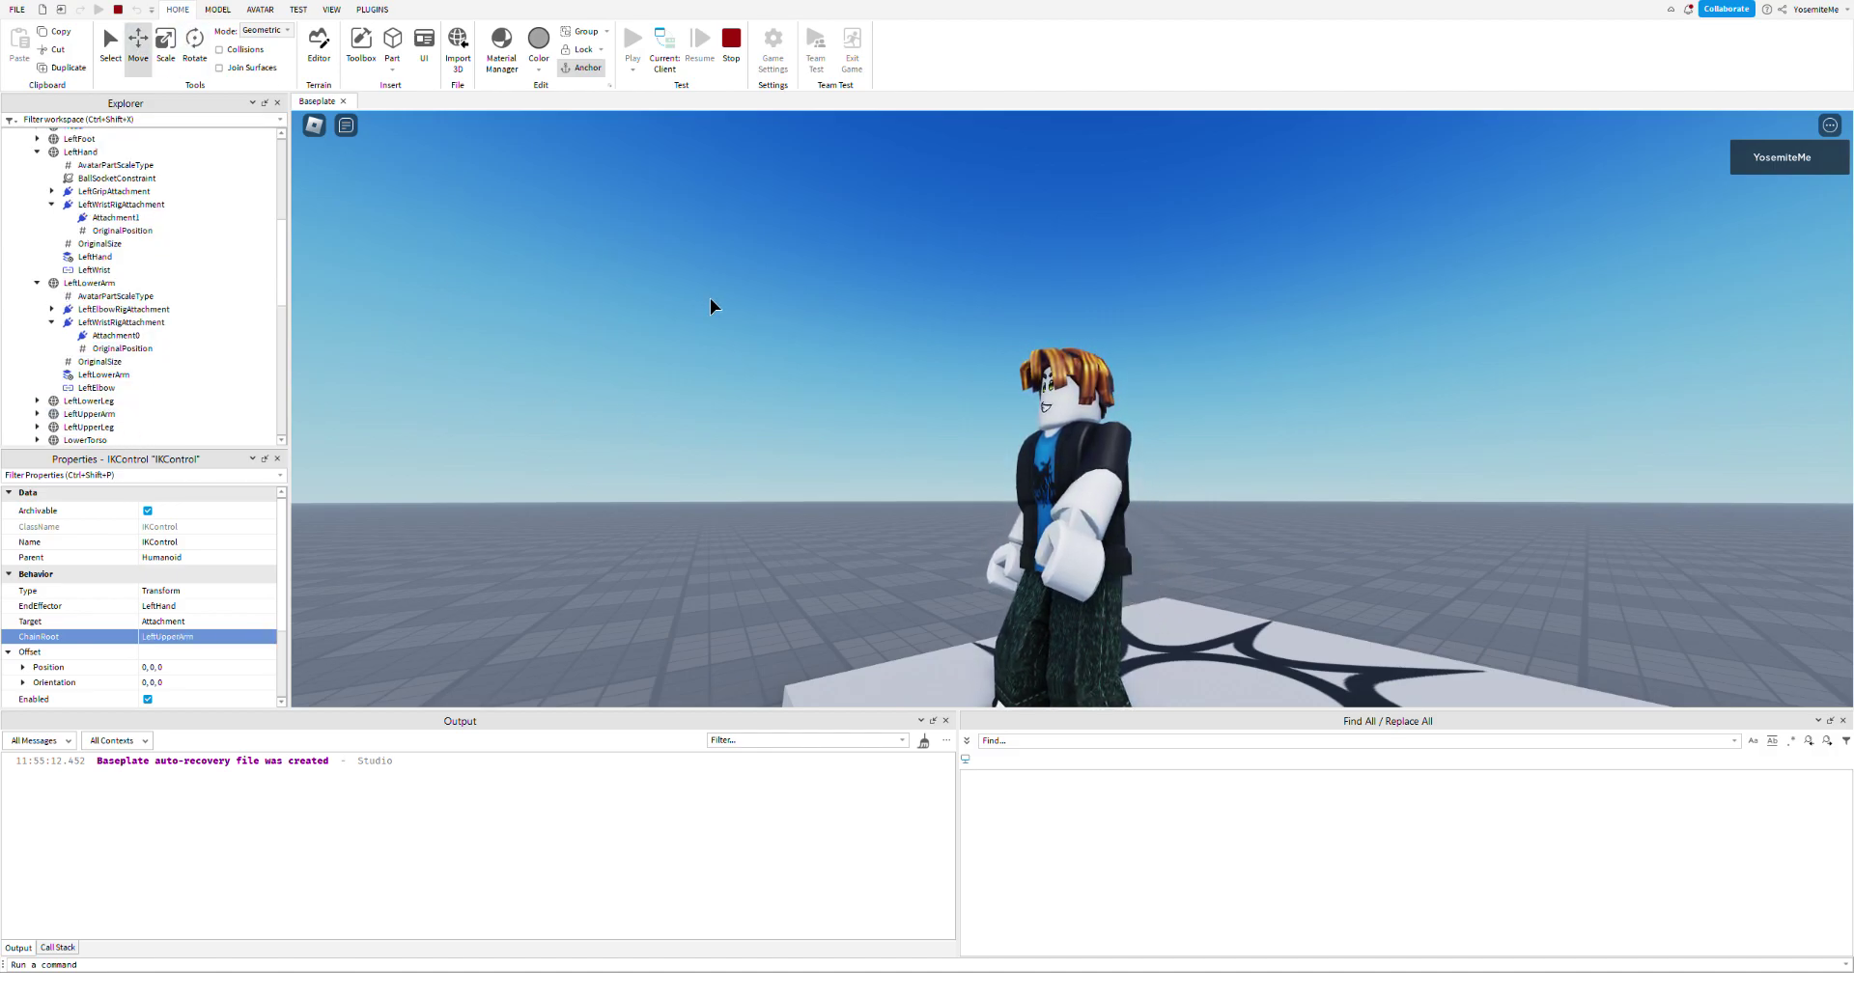
- Move the HumanoidRootPart's target Attachment up and back toward the body, to a position of about -1.7, -0.5, -0.5
scroll(163, 430, "down", 4)
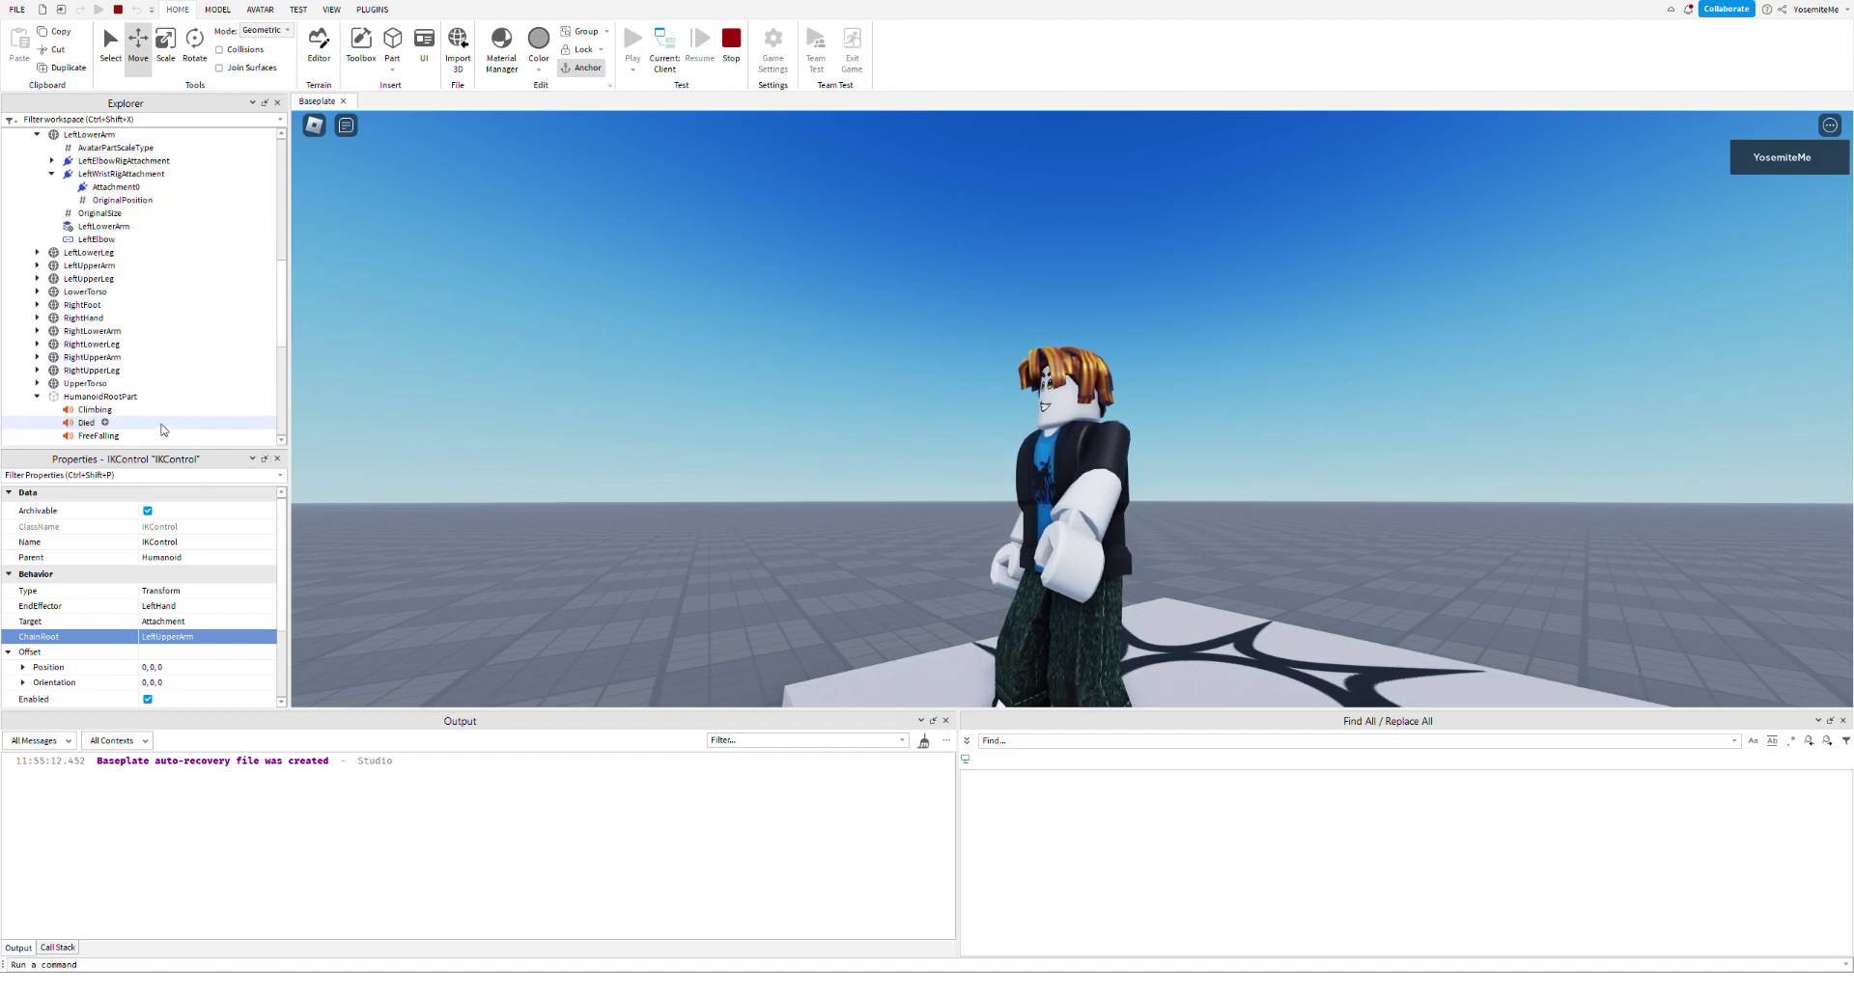
scroll(164, 430, "down", 5)
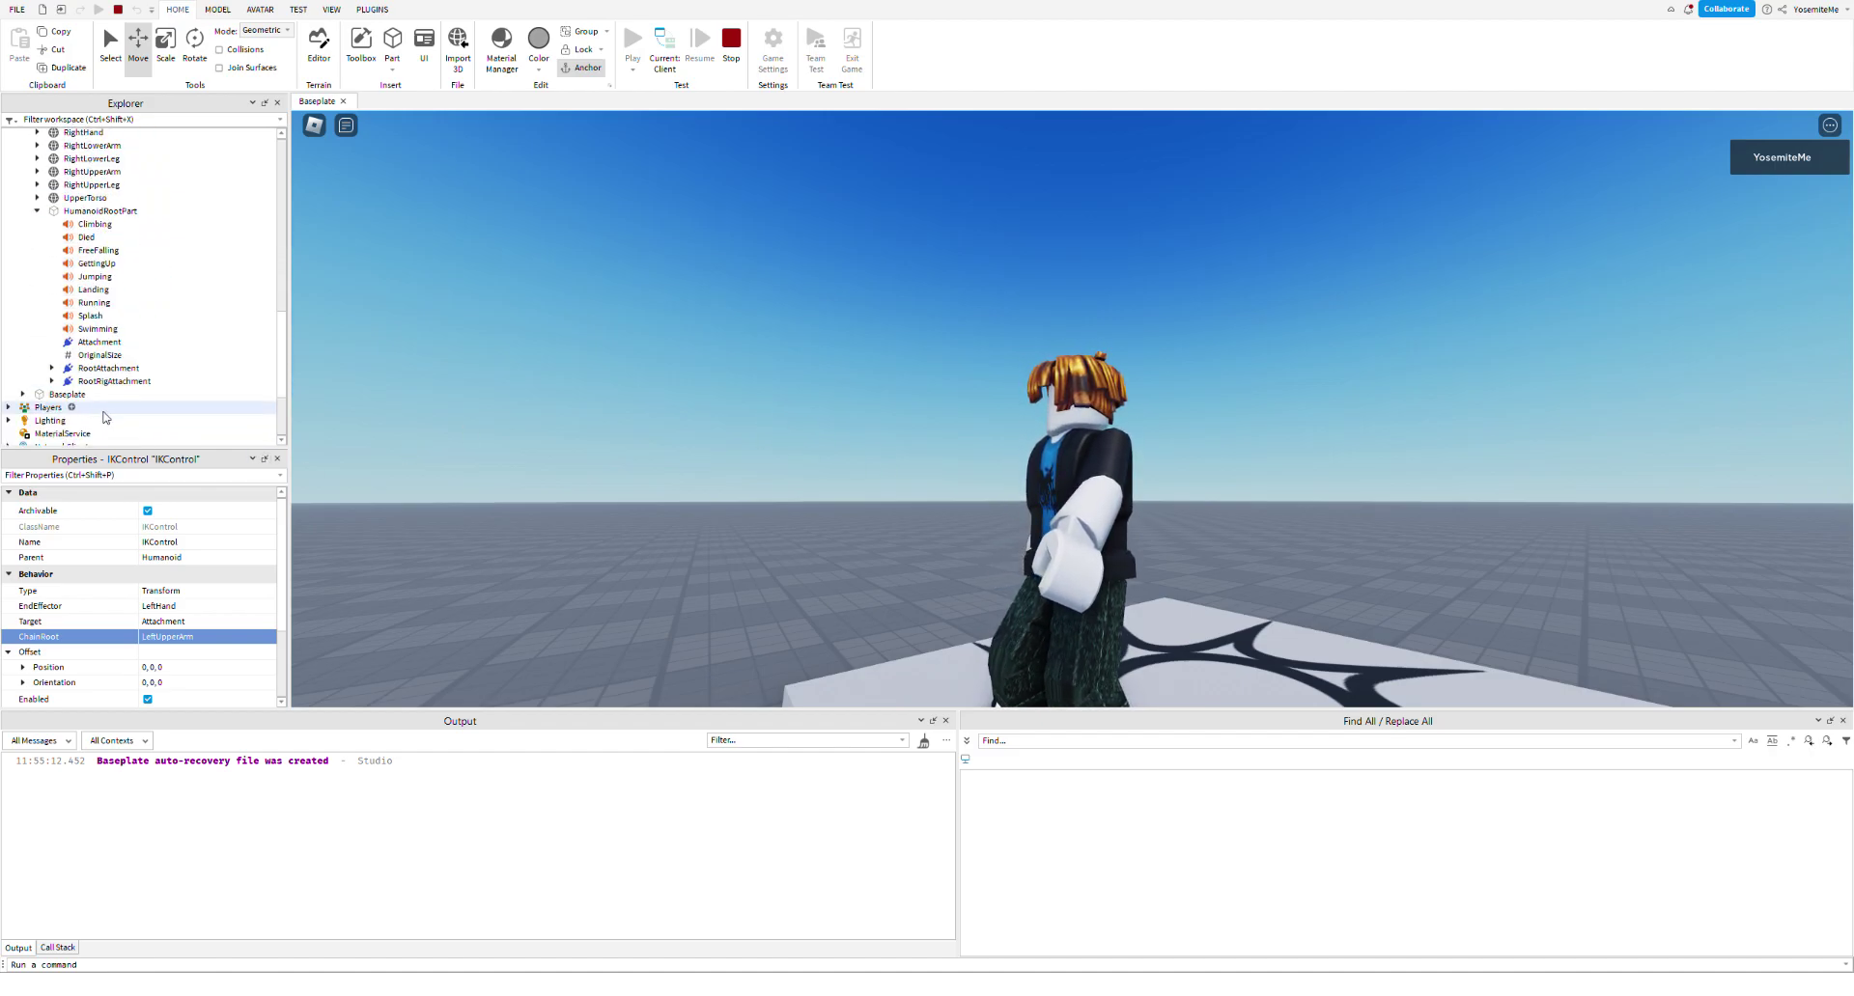
left_click(102, 342)
right_click_drag(872, 463, 975, 465)
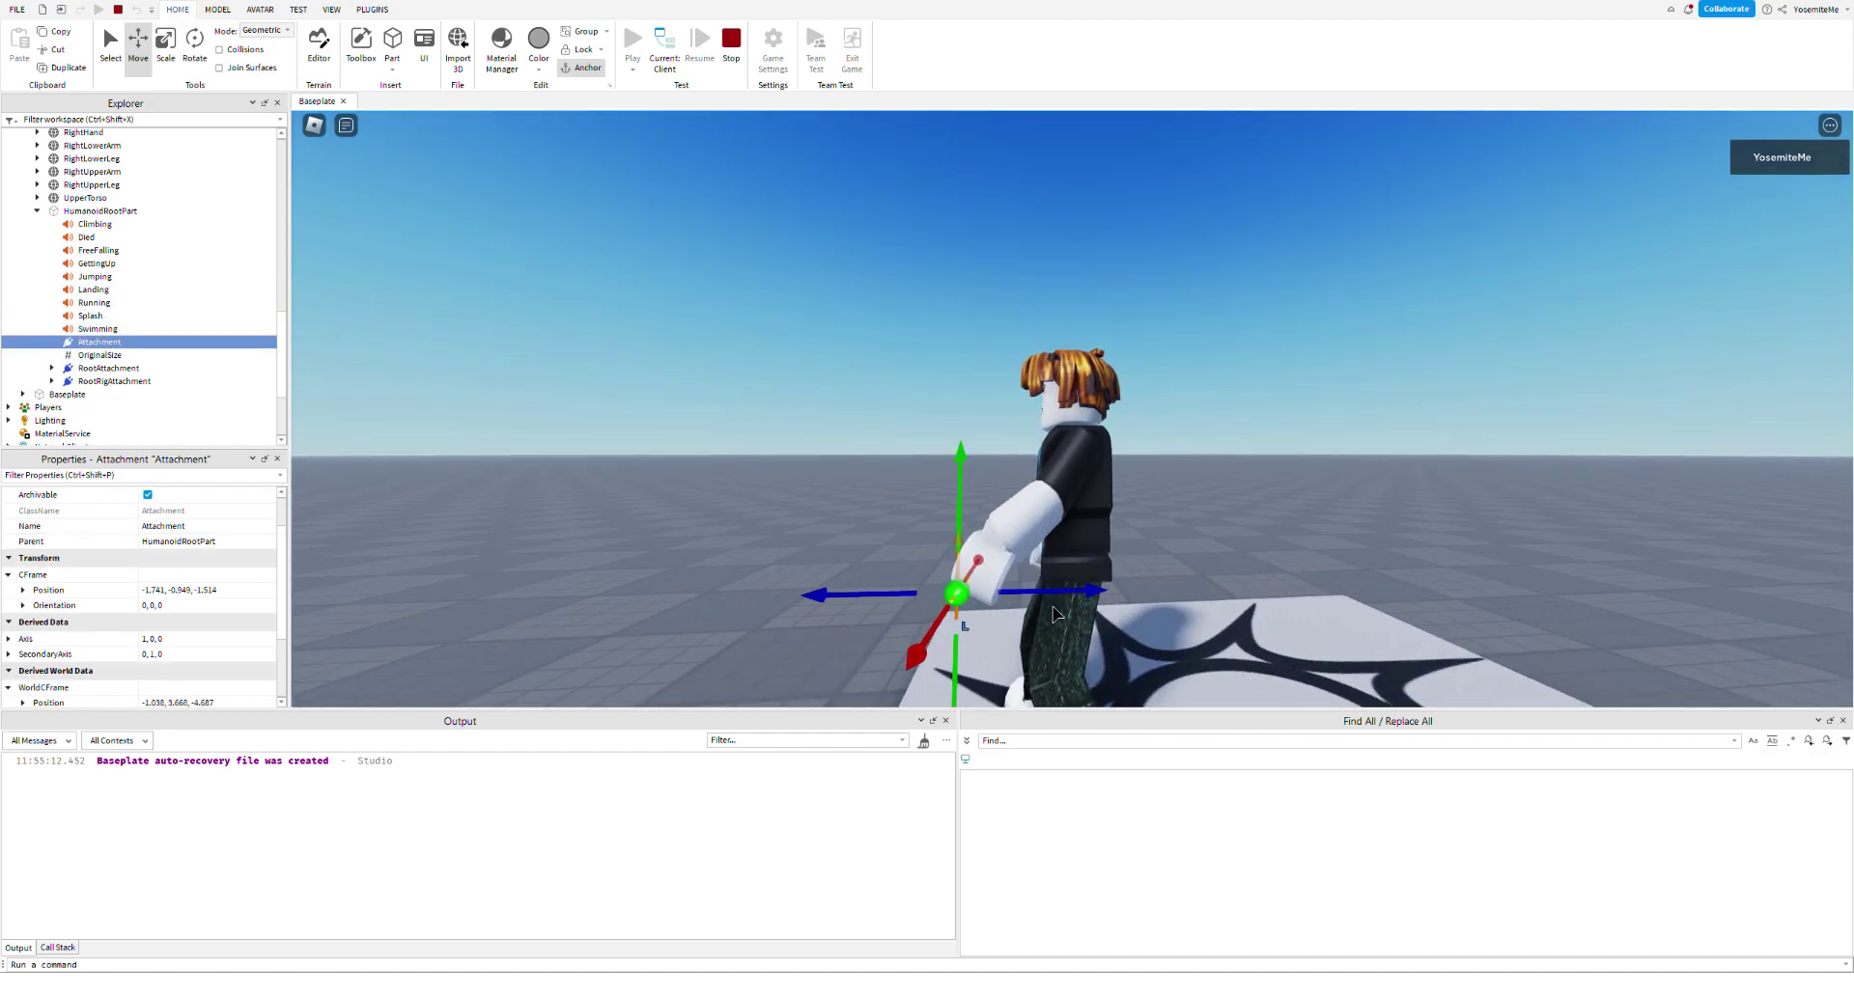
mouse_move(1094, 596)
left_mouse_down()
mouse_move(1130, 597)
mouse_move(1043, 599)
mouse_move(1109, 600)
left_mouse_up()
left_click_drag(1001, 506, 993, 469)
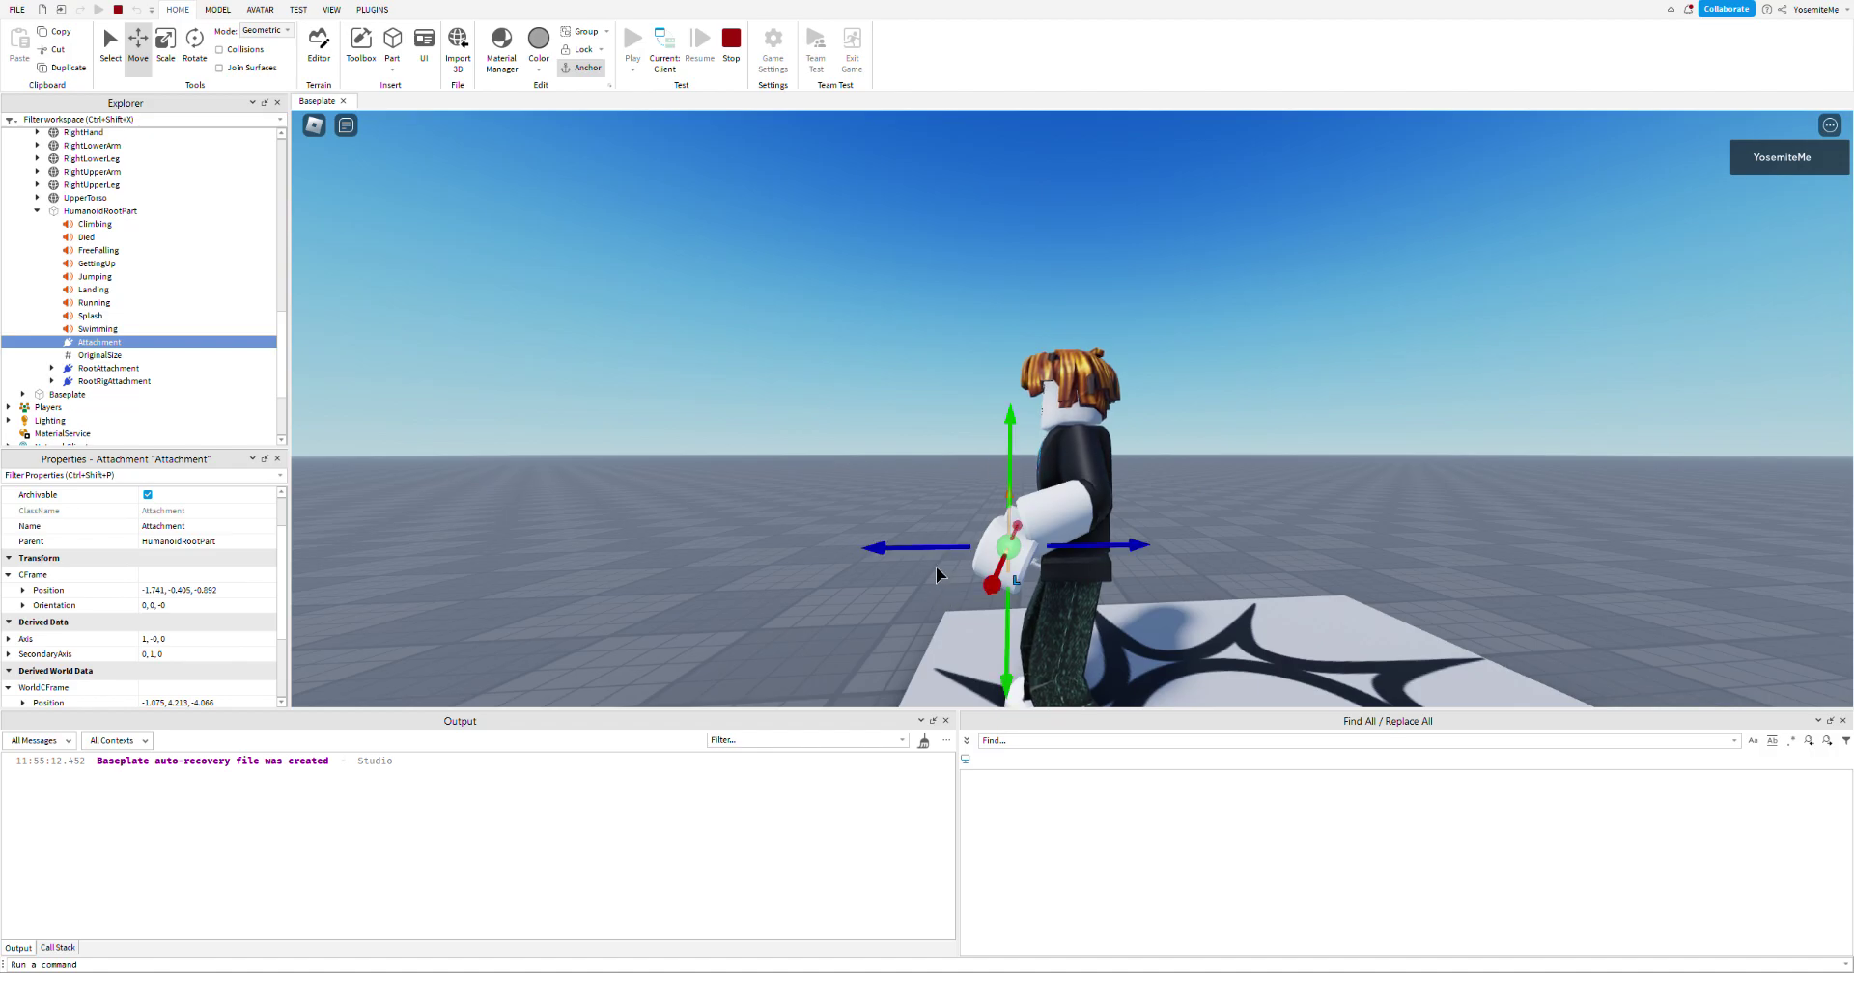
left_click_drag(935, 548, 967, 555)
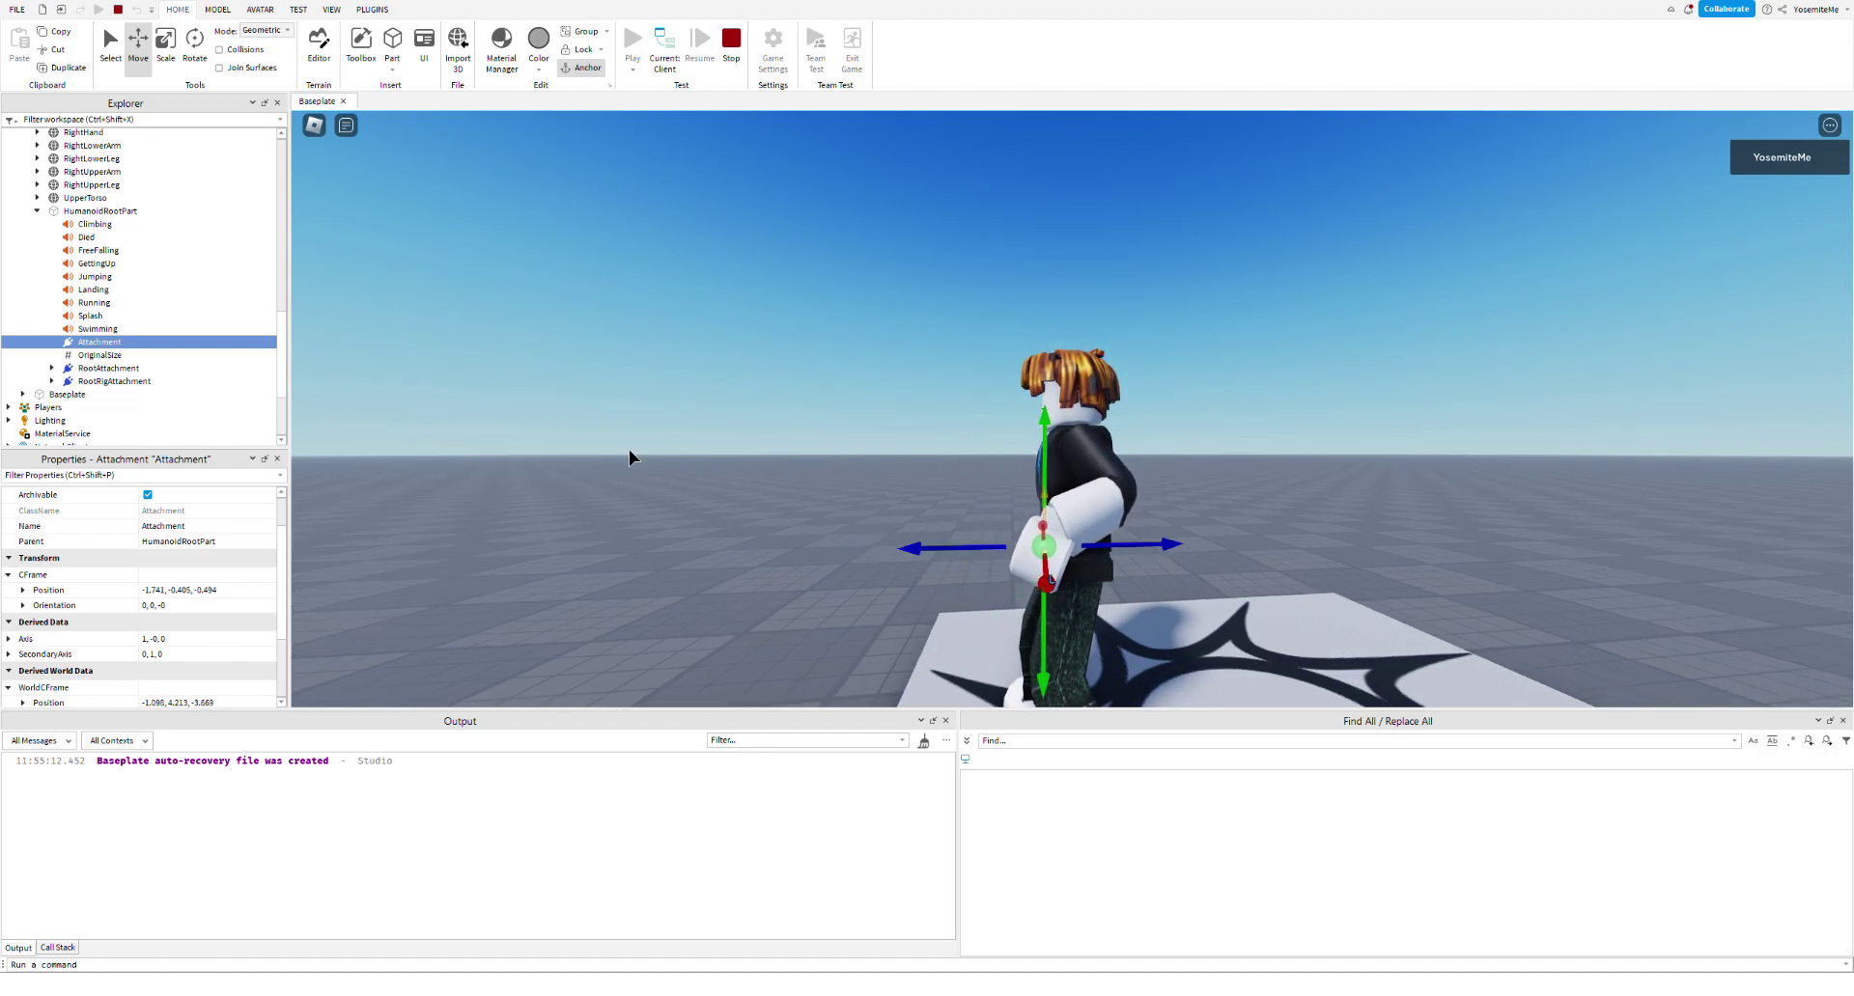
- Examine the BallSocketConstraint's angular limit cone at the left wrist from several angles
scroll(135, 249, "up", 6)
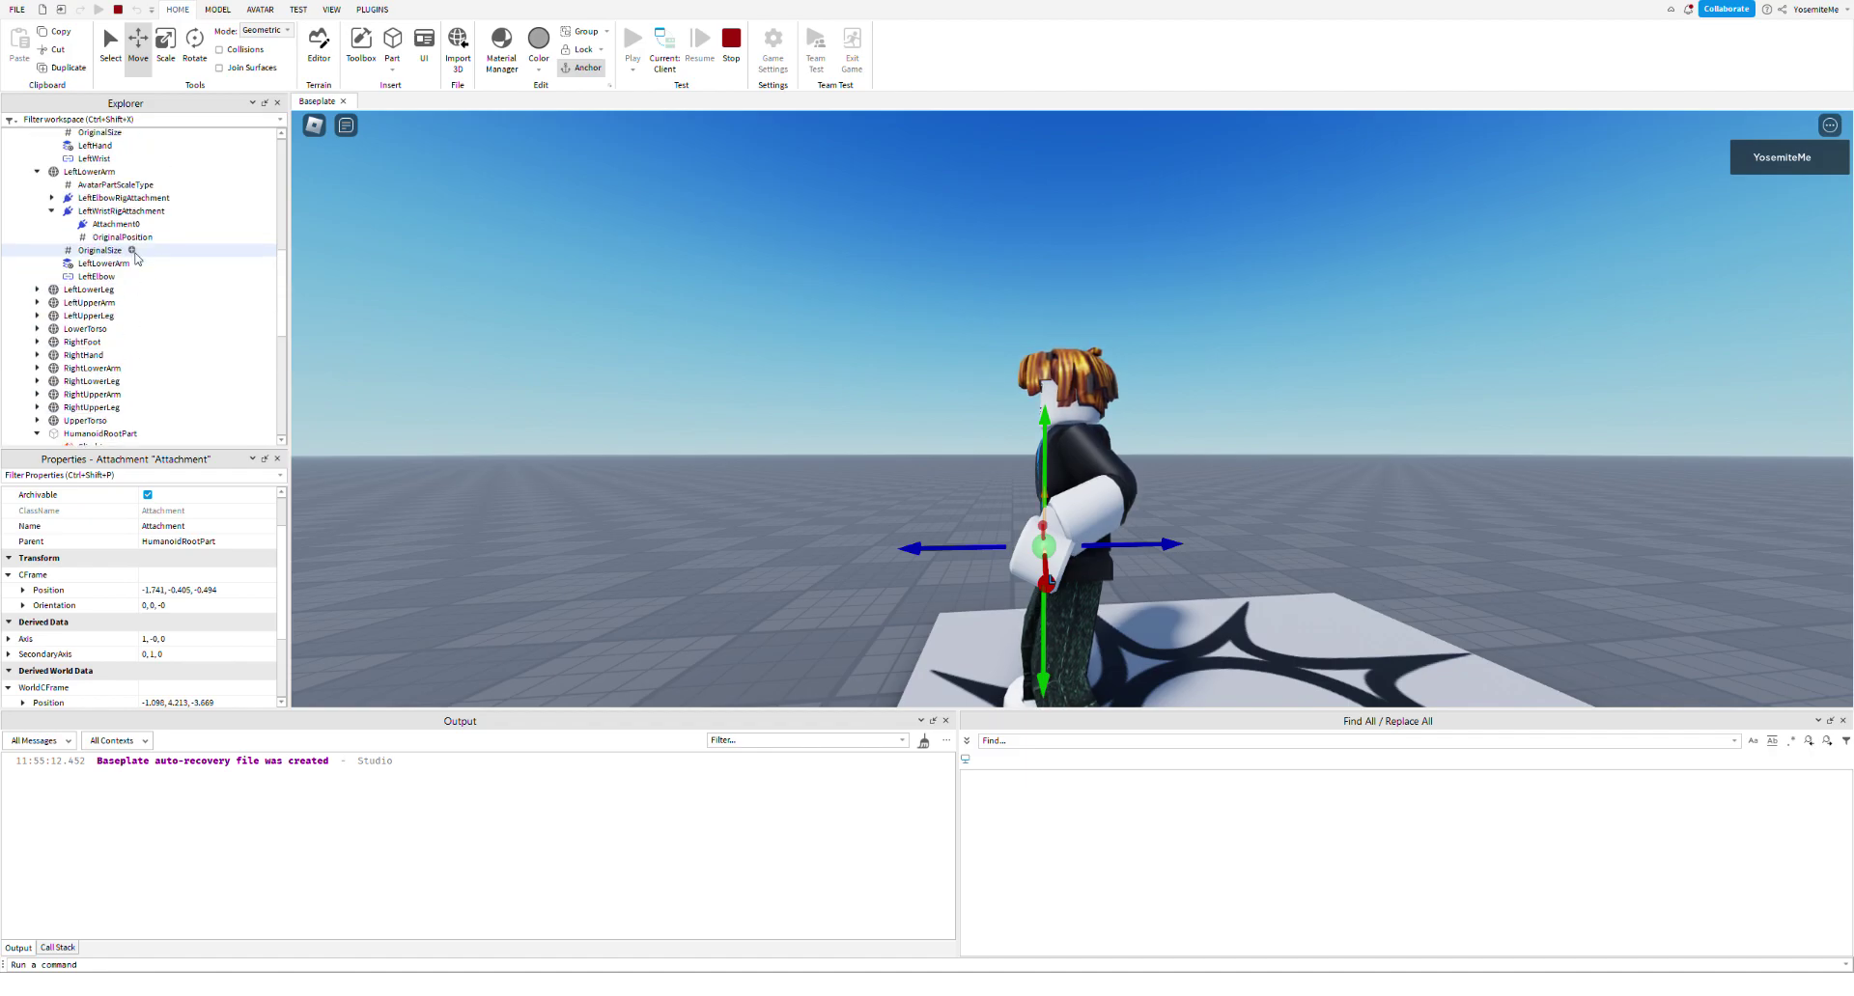
scroll(121, 205, "up", 2)
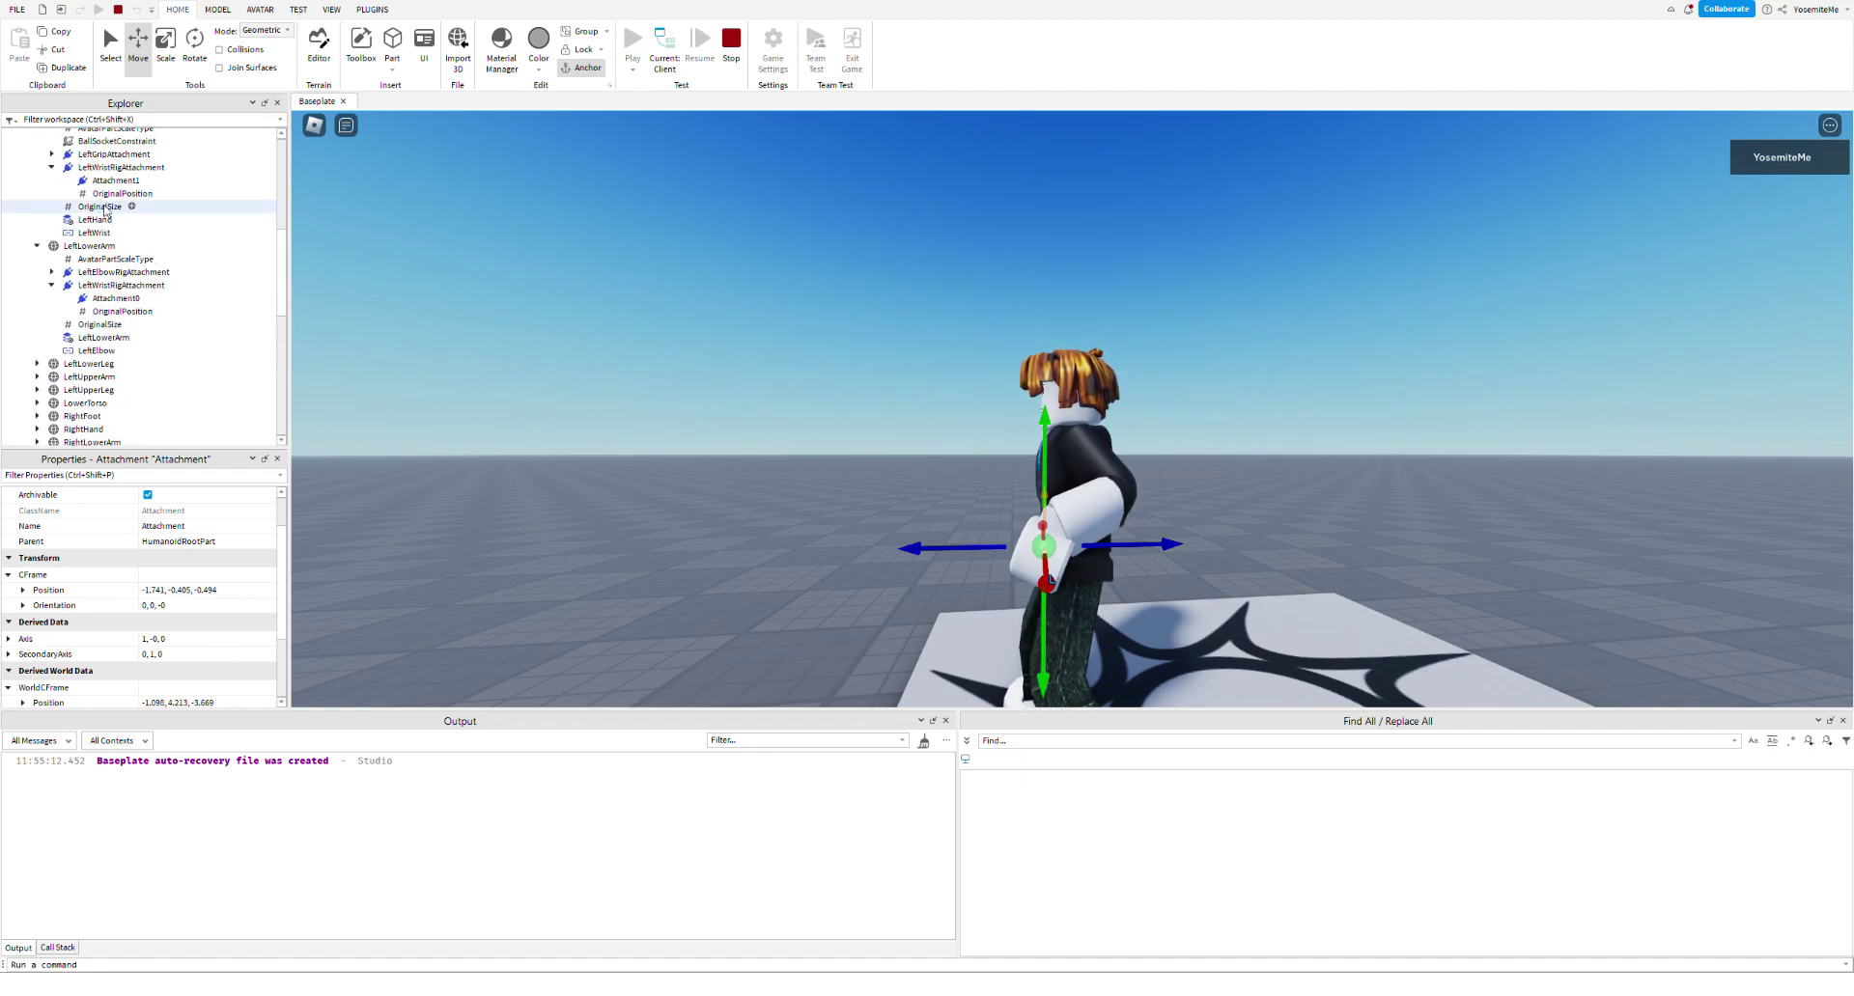
scroll(118, 199, "up", 4)
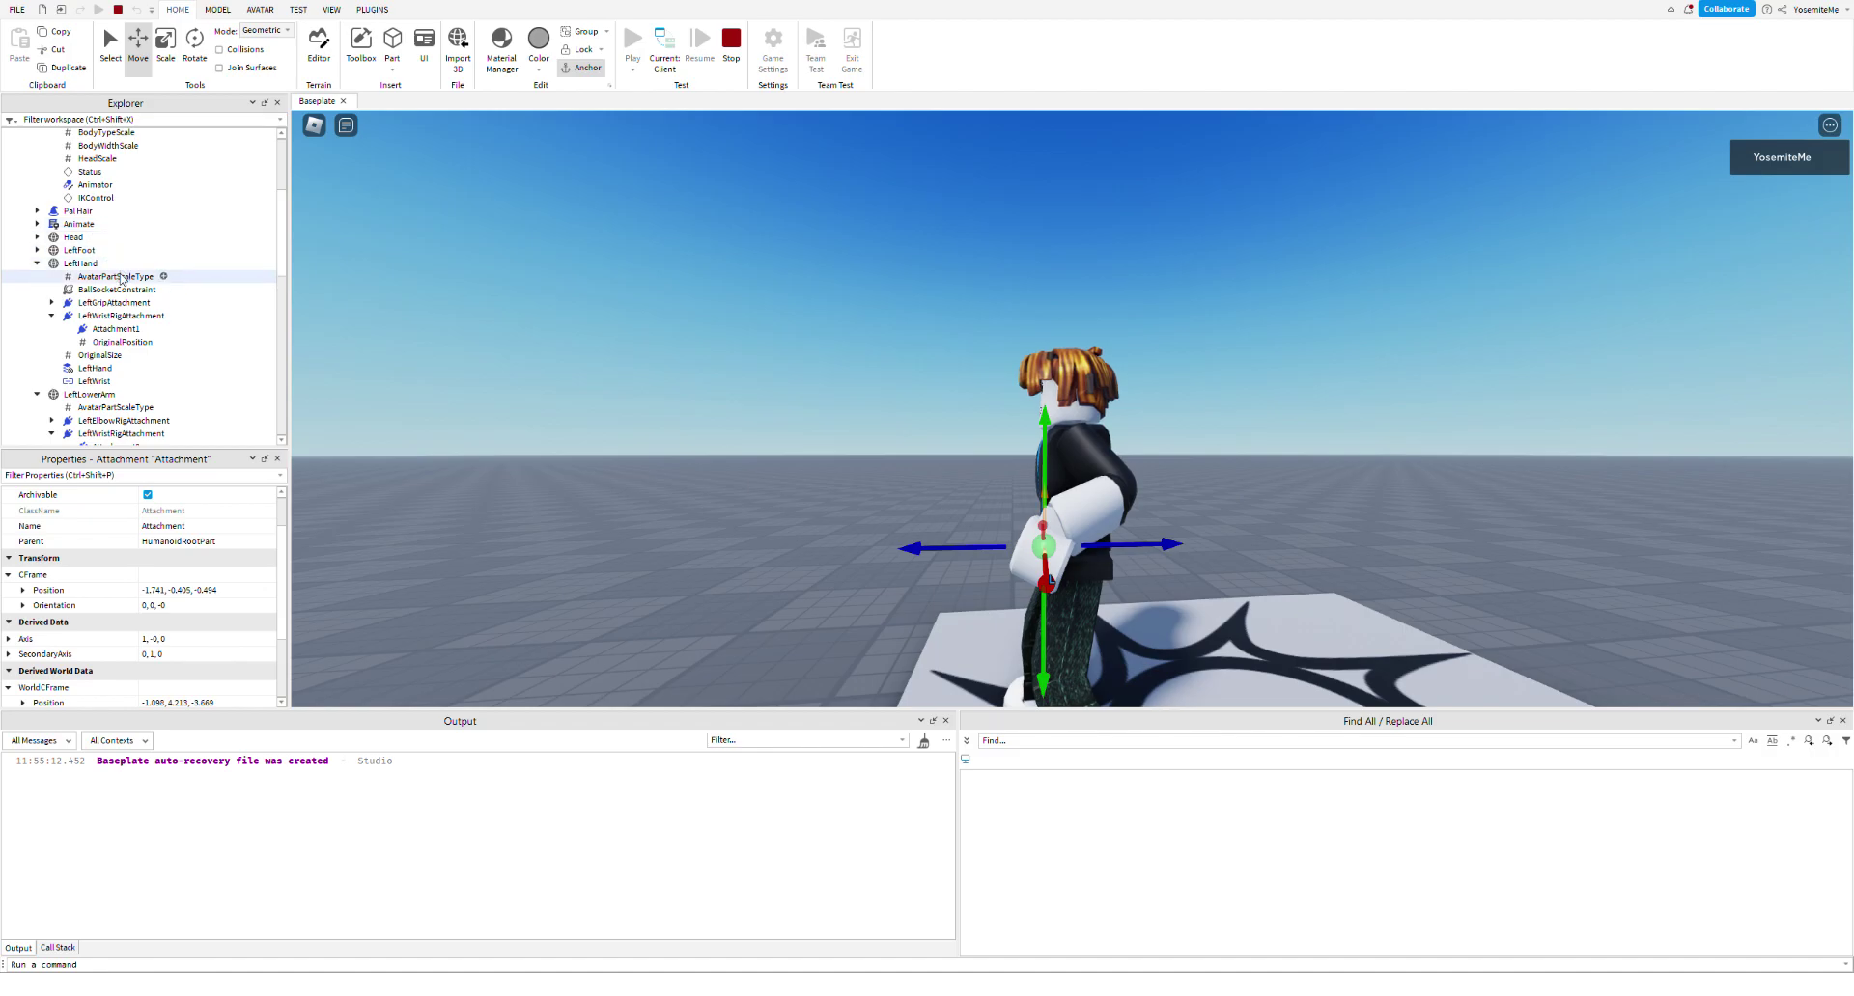
left_click(120, 289)
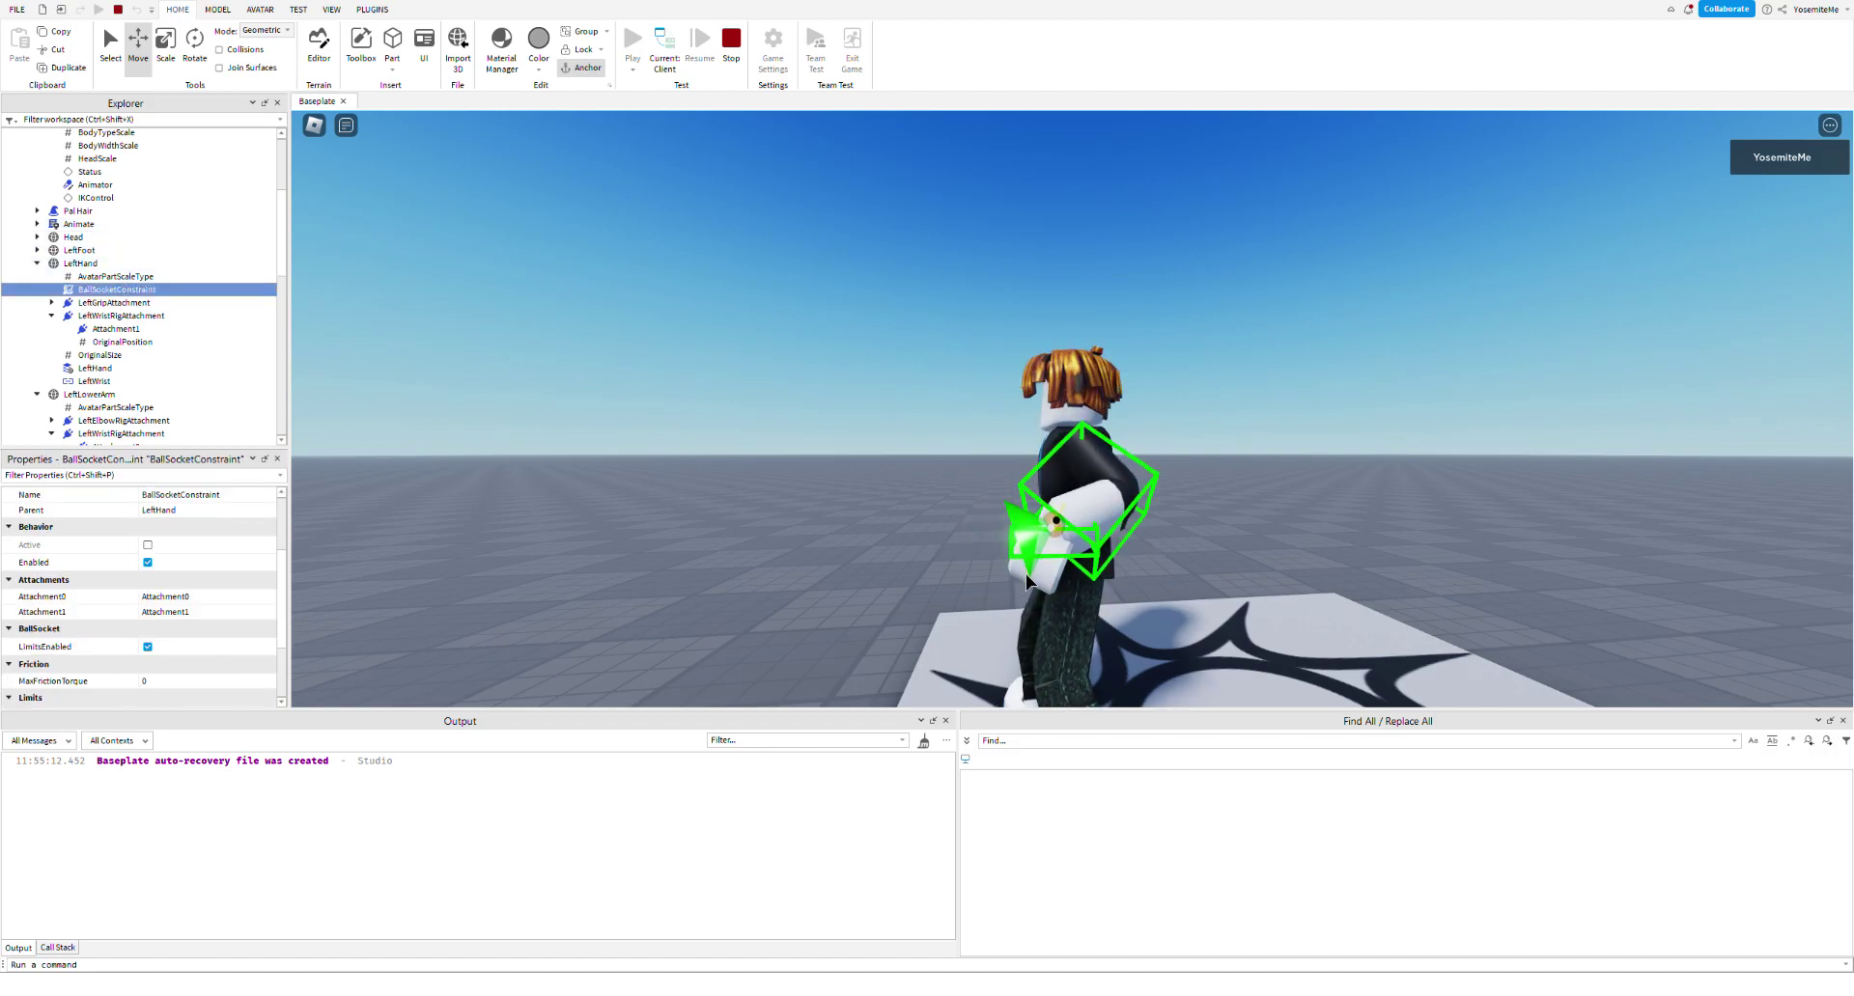
key("s")
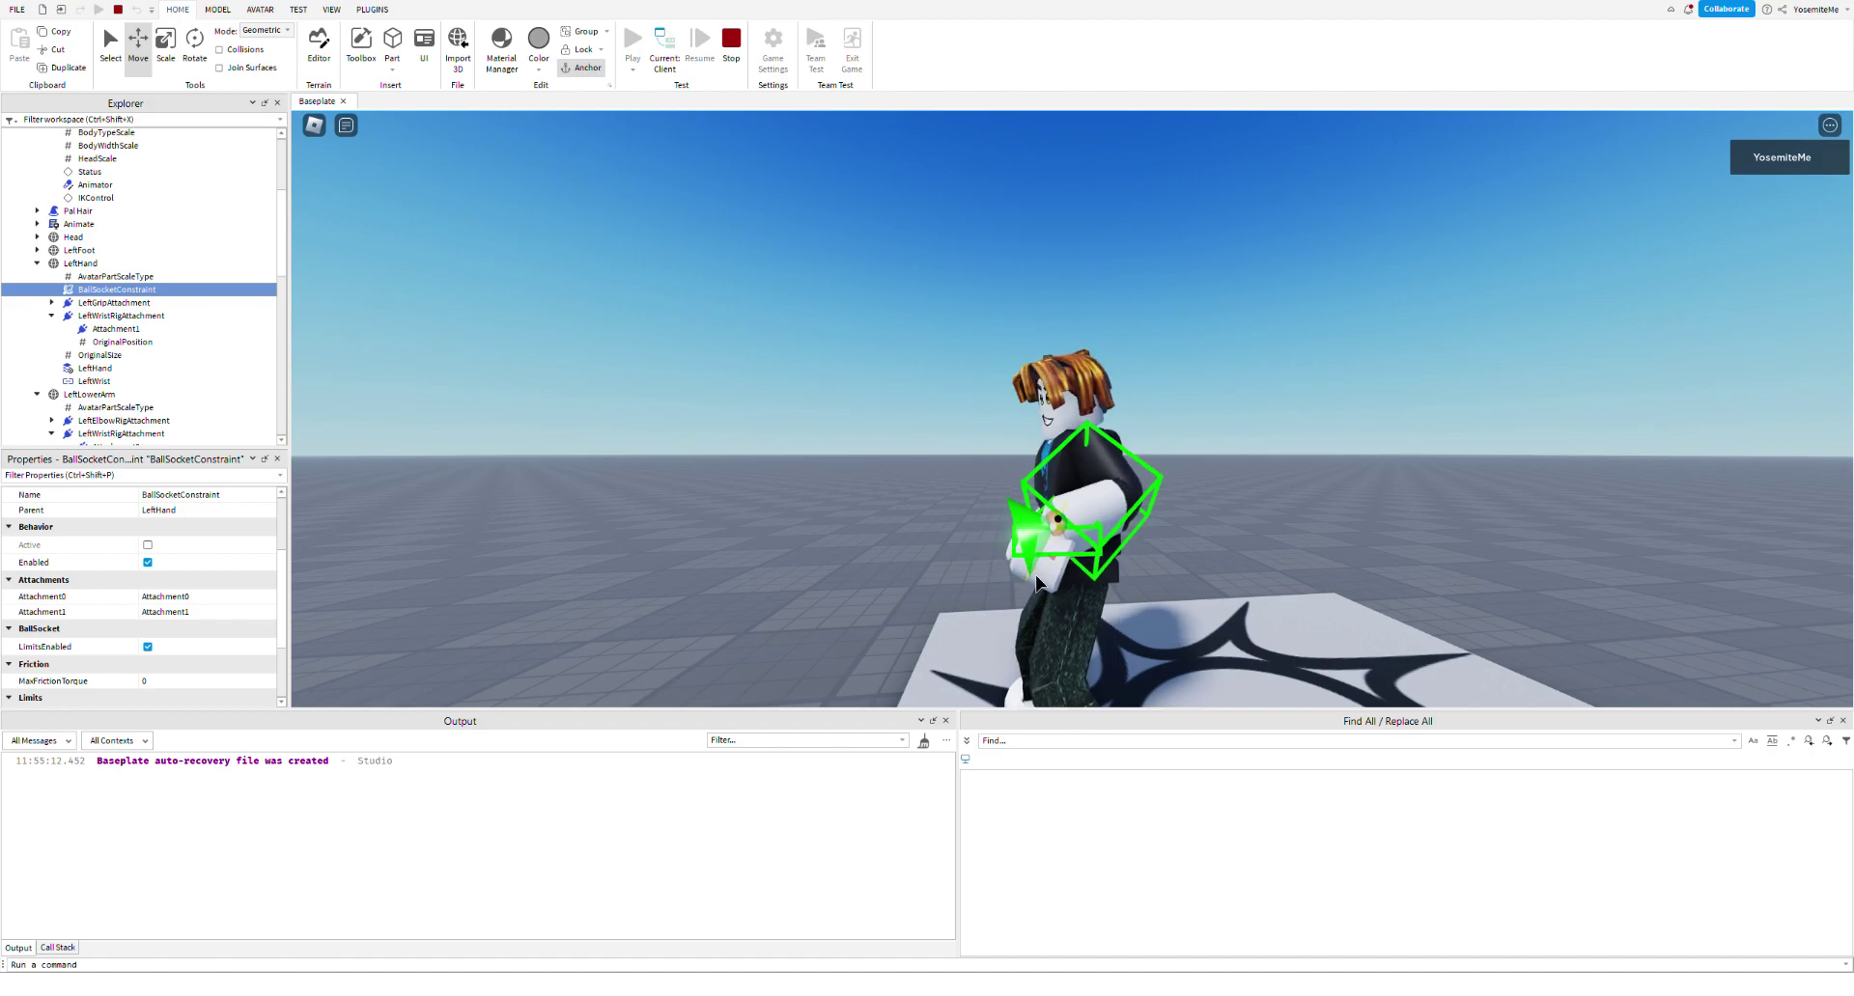
key("d")
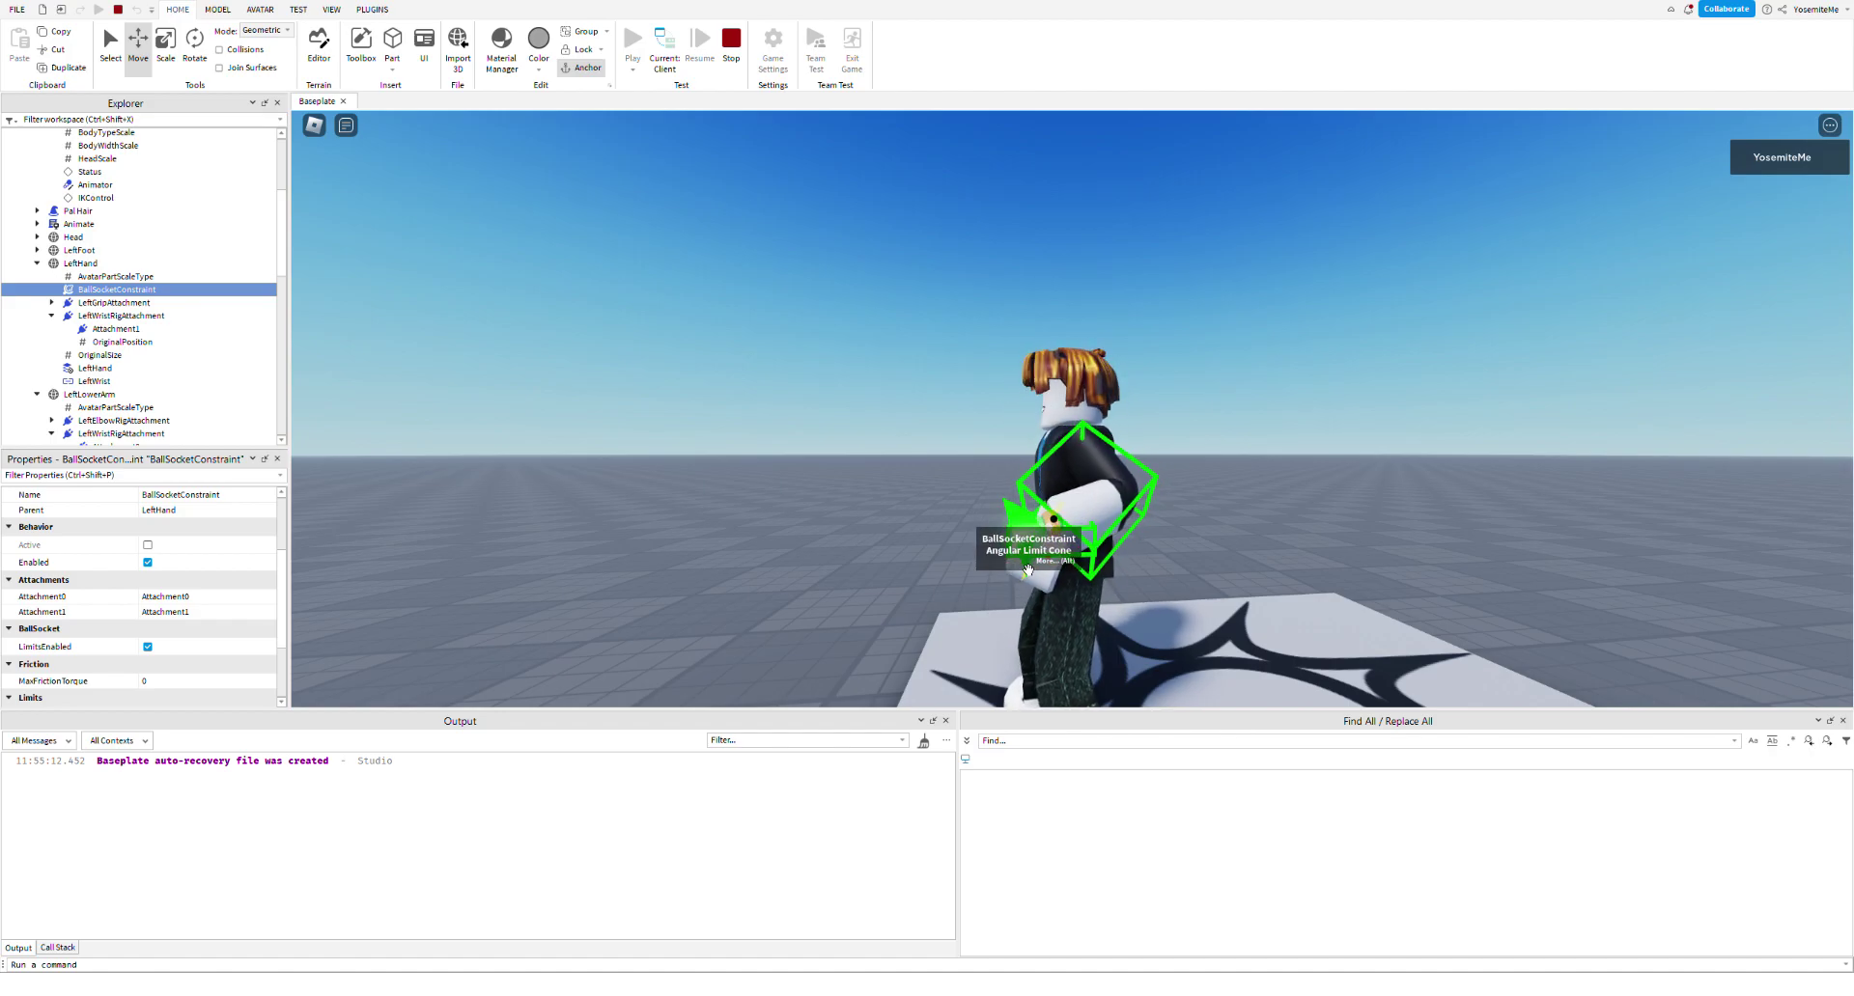
key("s")
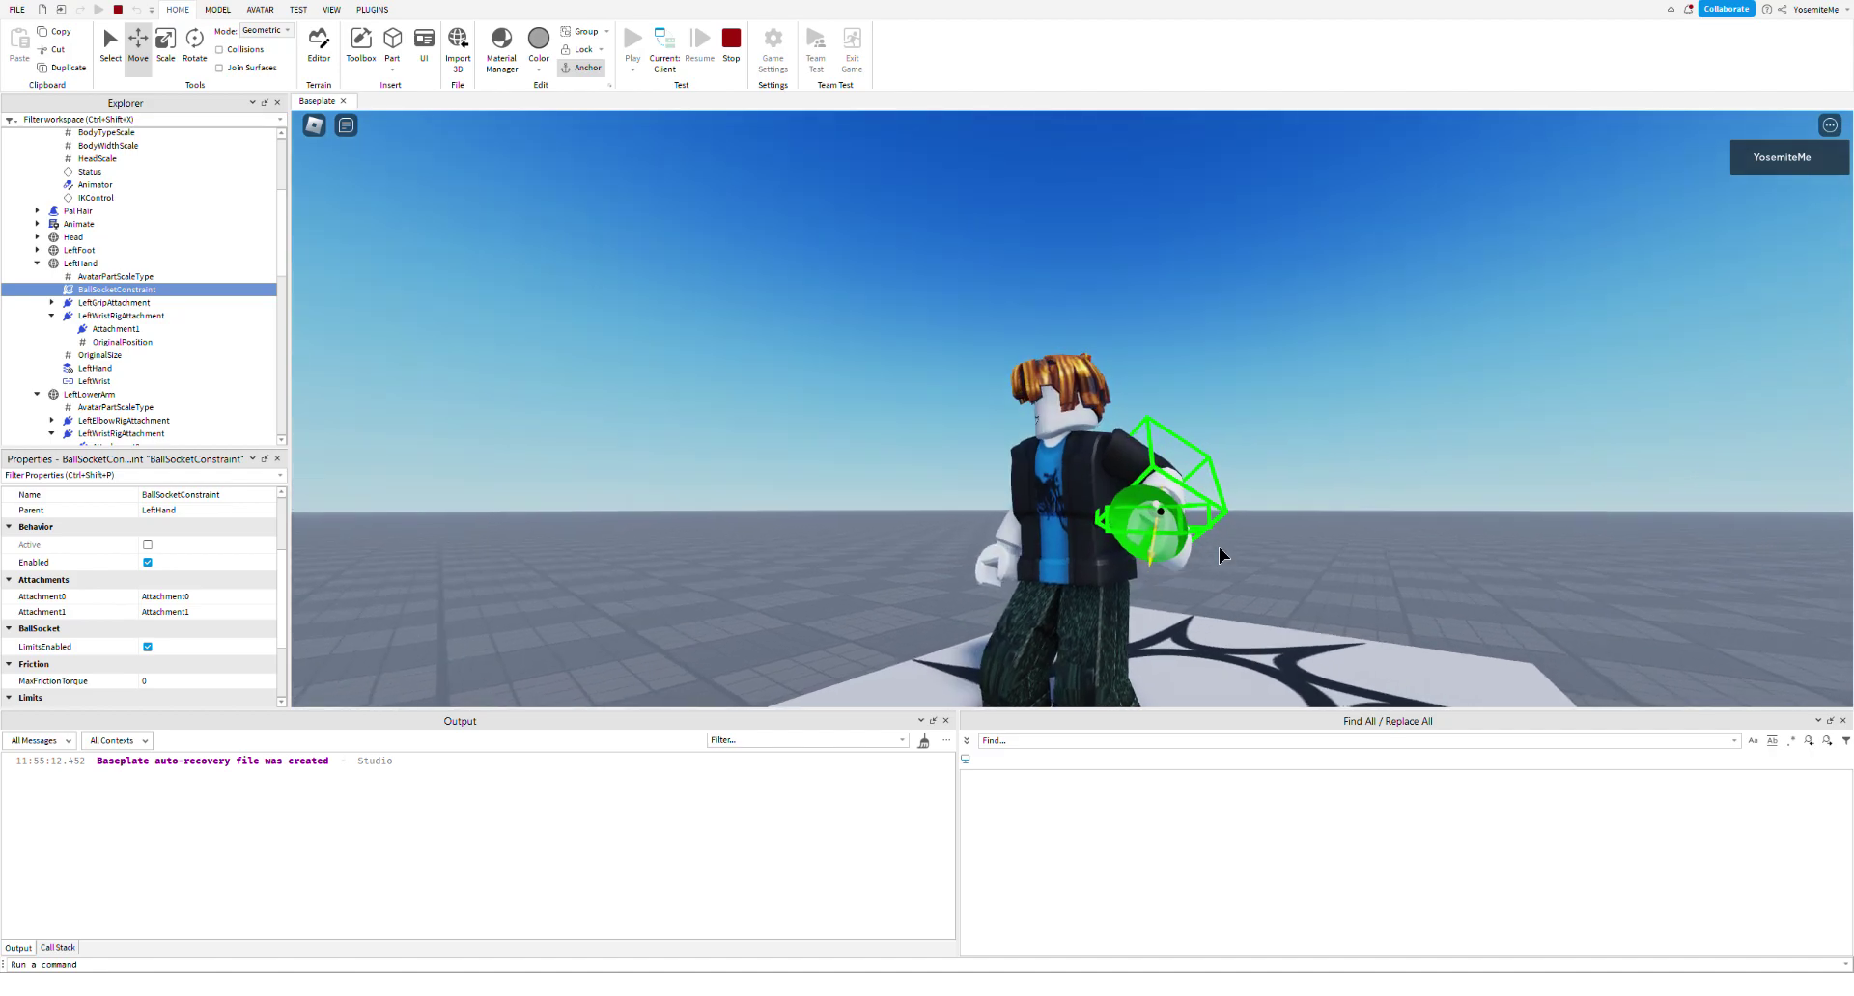
key("a")
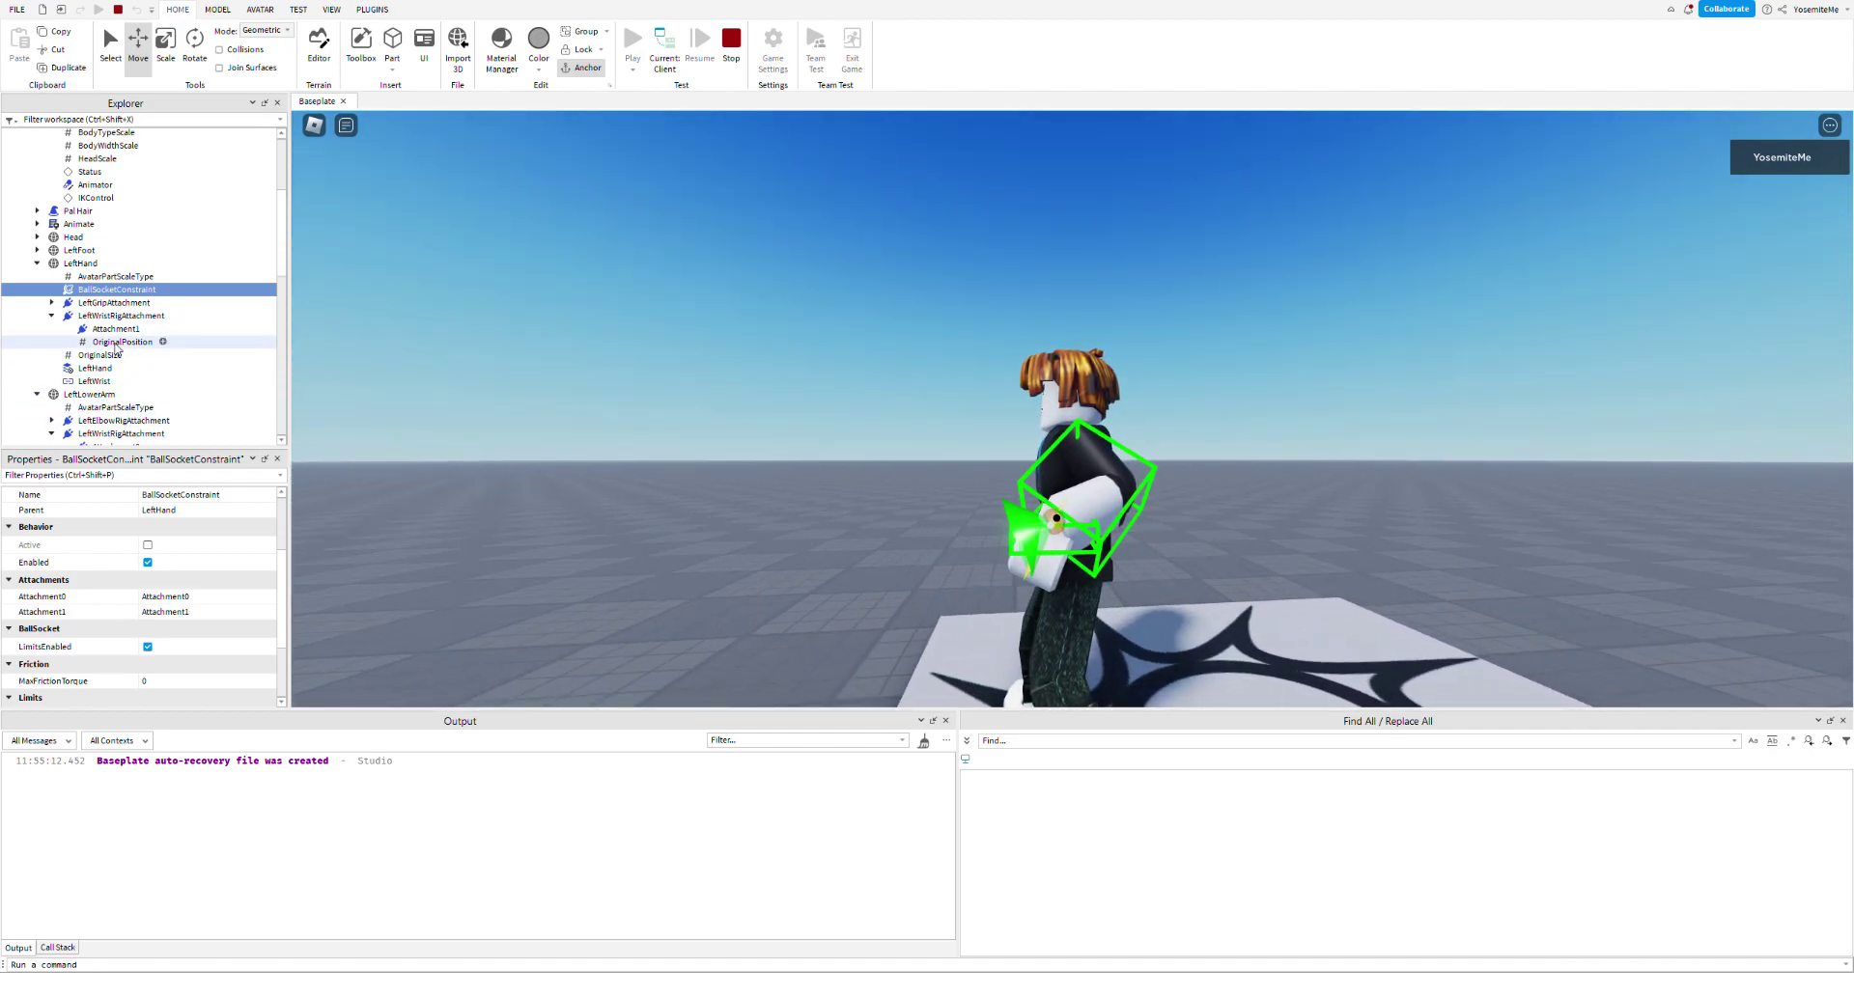
- Rotate the HumanoidRootPart's target Attachment about several axes to an orientation of about 54, -45, -32
scroll(140, 367, "down", 7)
scroll(142, 379, "down", 5)
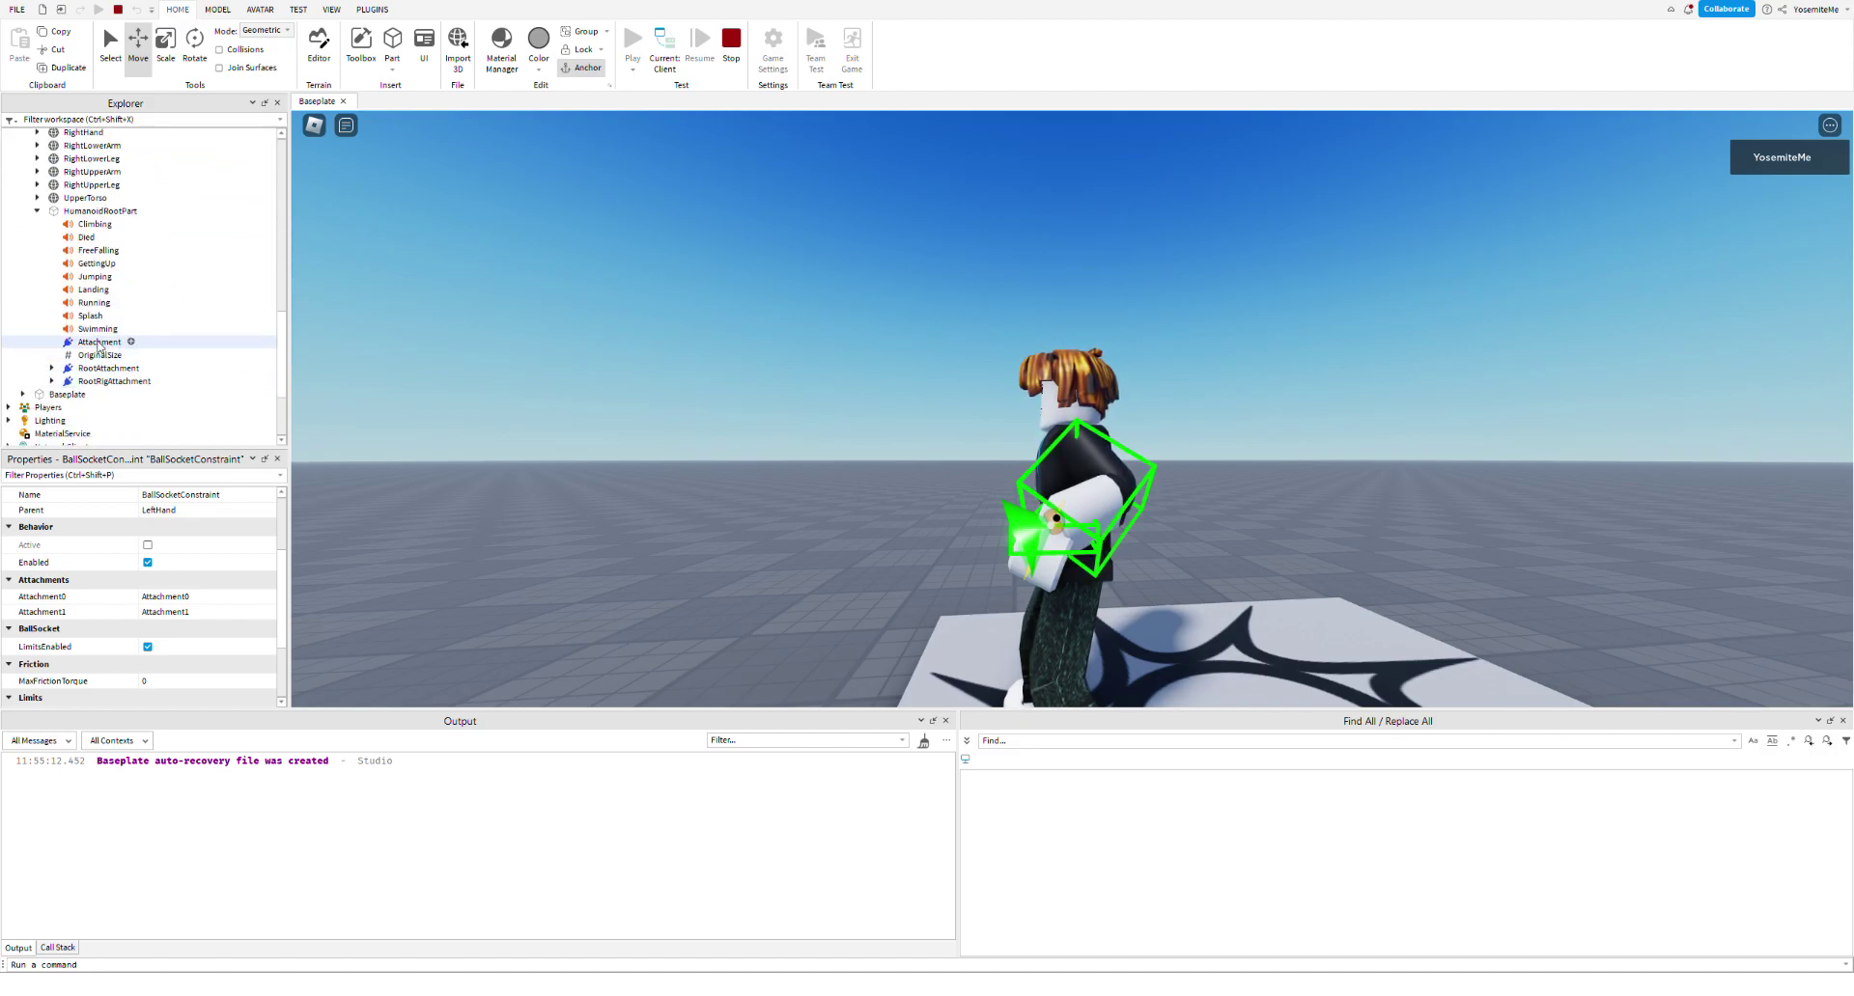
left_click(98, 343)
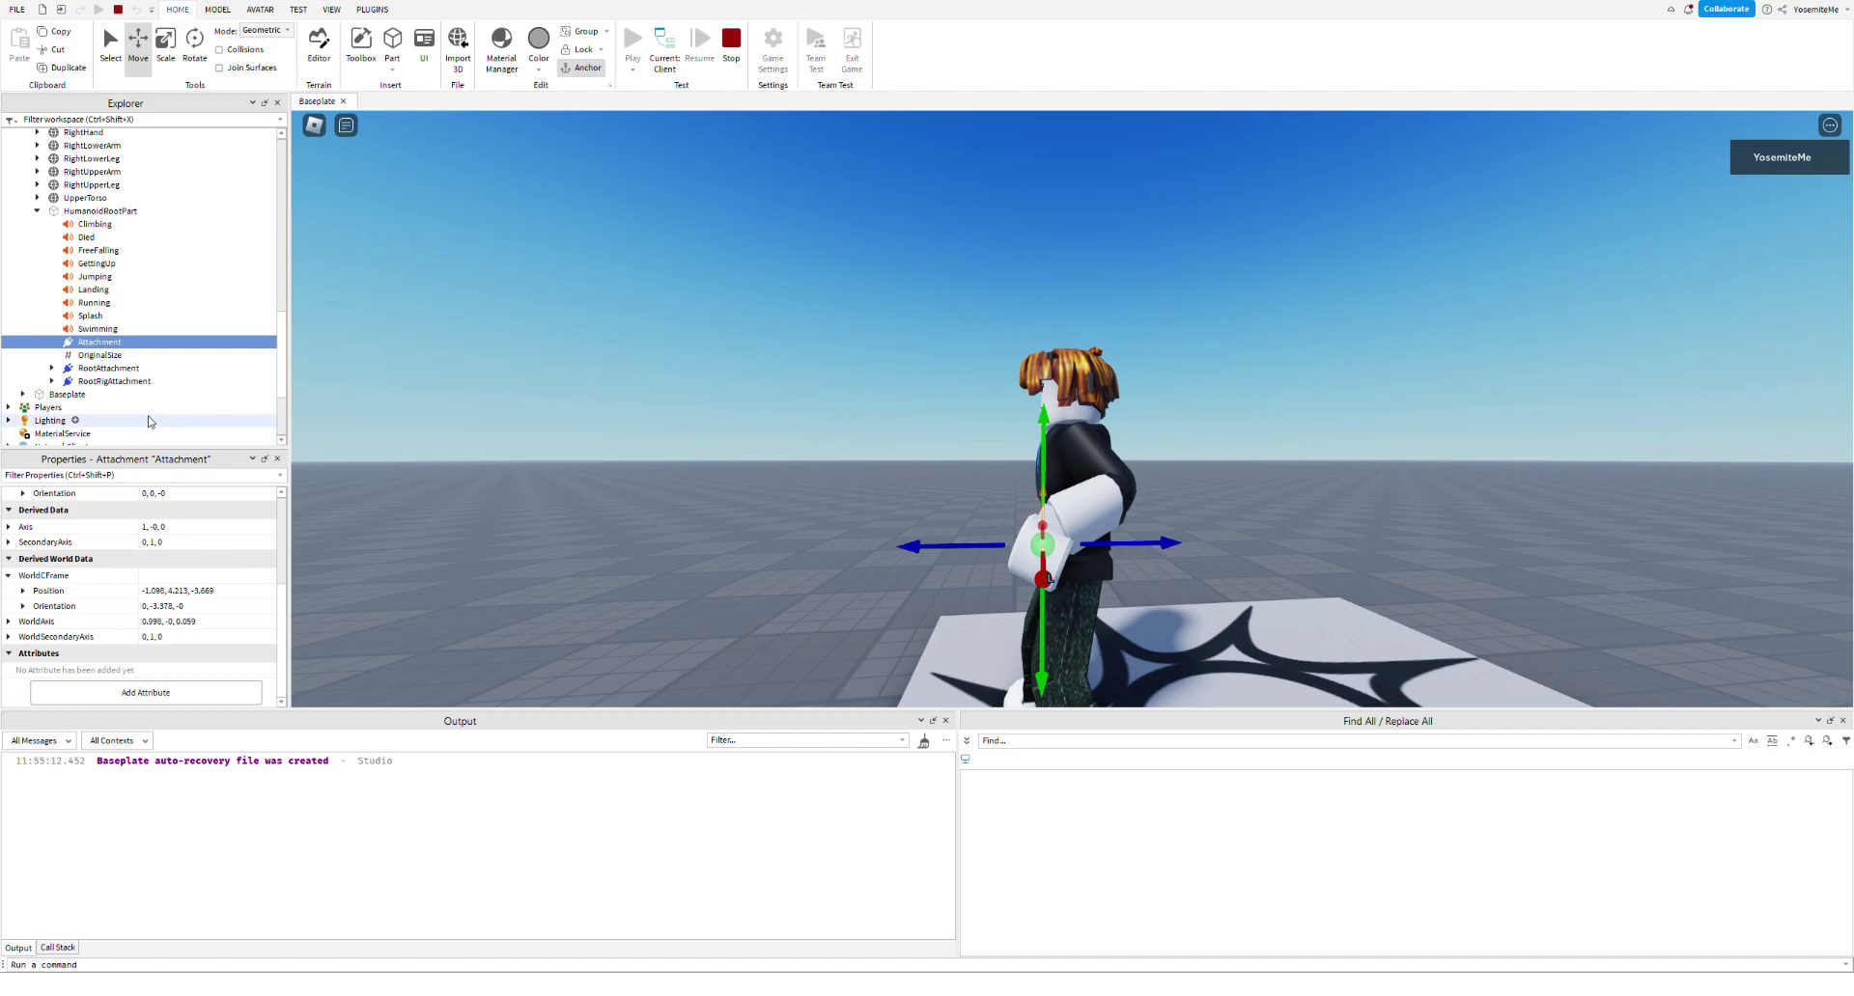
left_click(193, 49)
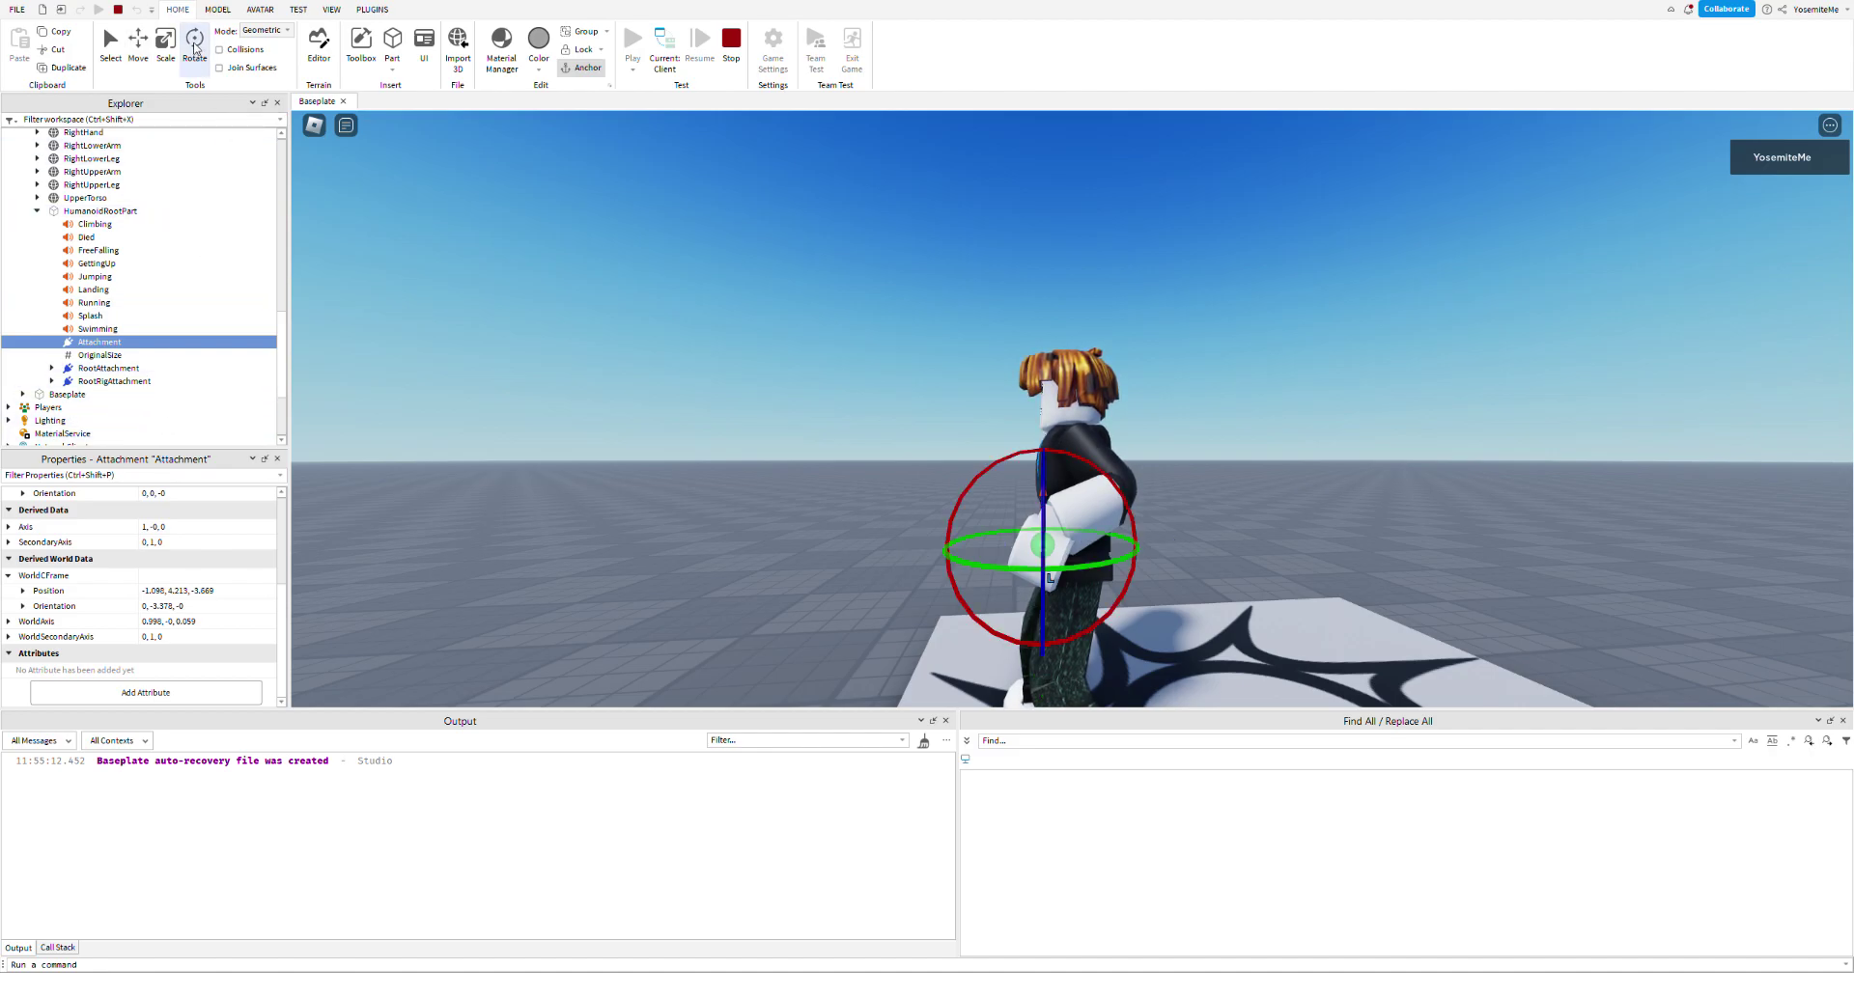
left_click_drag(1080, 459, 1091, 528)
right_click_drag(1122, 527, 1122, 527)
left_click_drag(1230, 591, 1178, 555)
right_click_drag(1178, 556, 1266, 555)
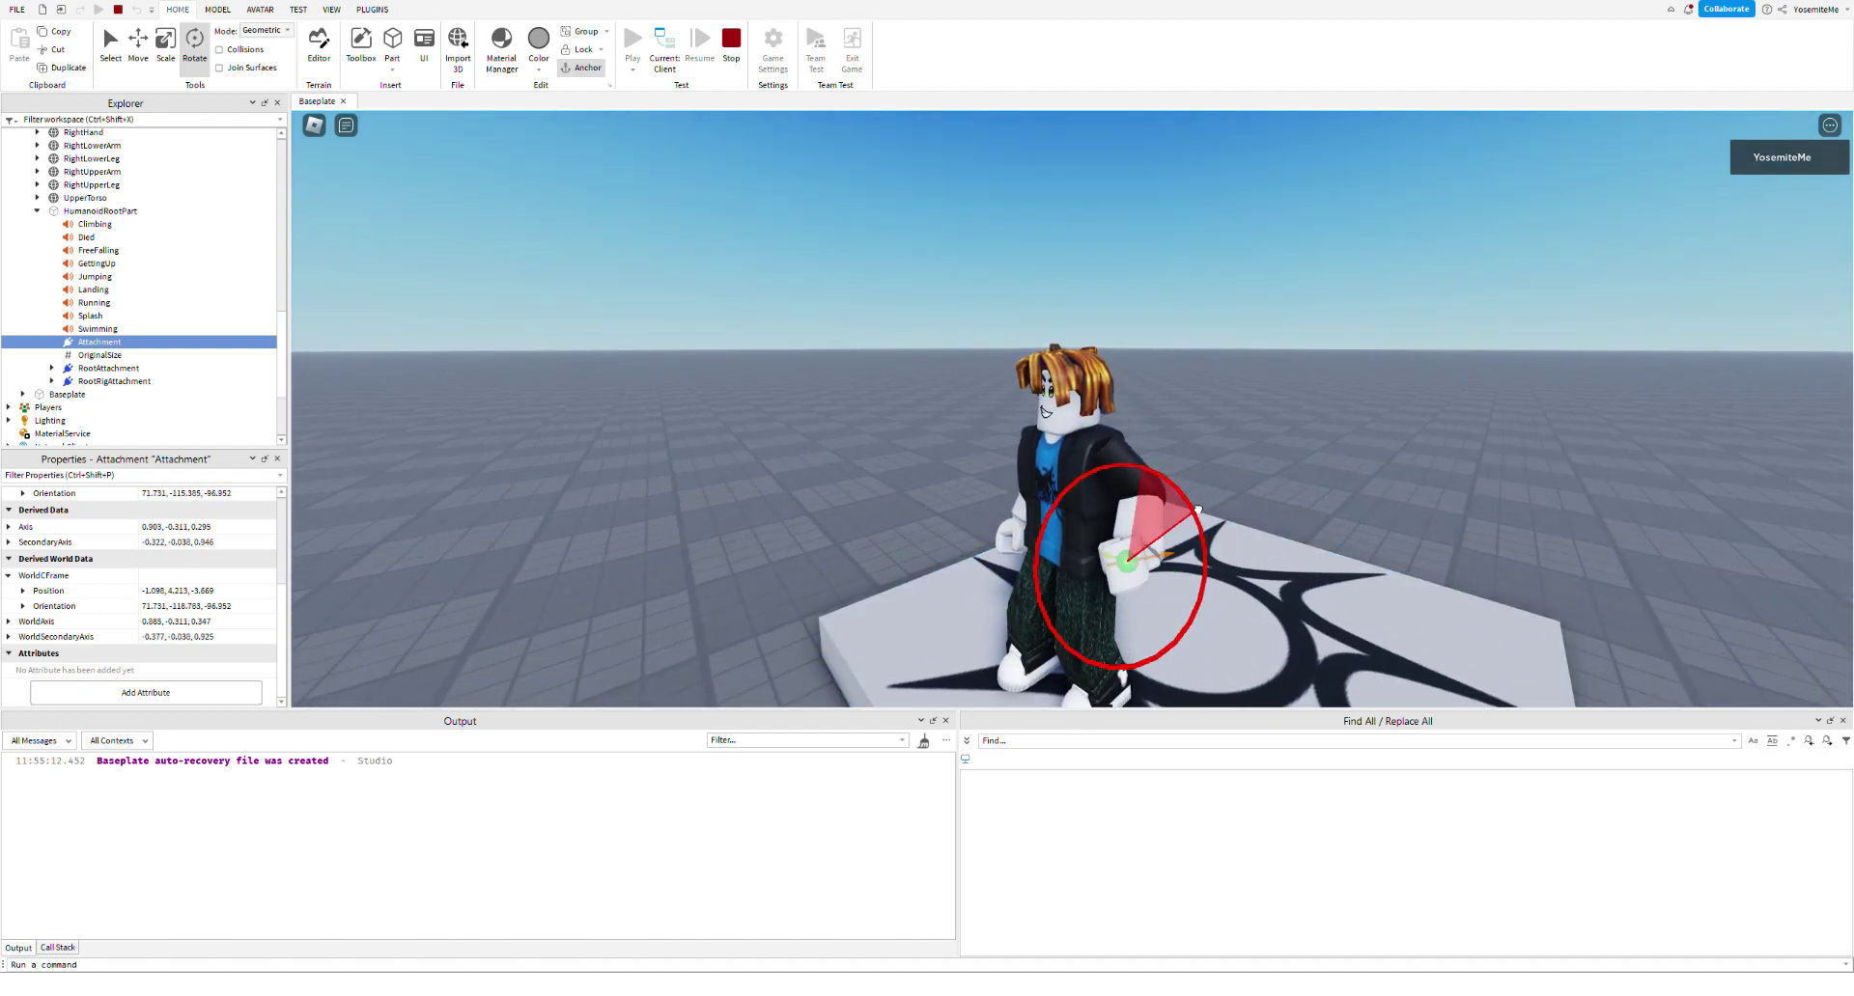
left_click_drag(1162, 477, 1168, 497)
right_click_drag(1168, 497, 1270, 542)
left_click_drag(1262, 585, 1255, 512)
right_click_drag(1356, 472, 1356, 471)
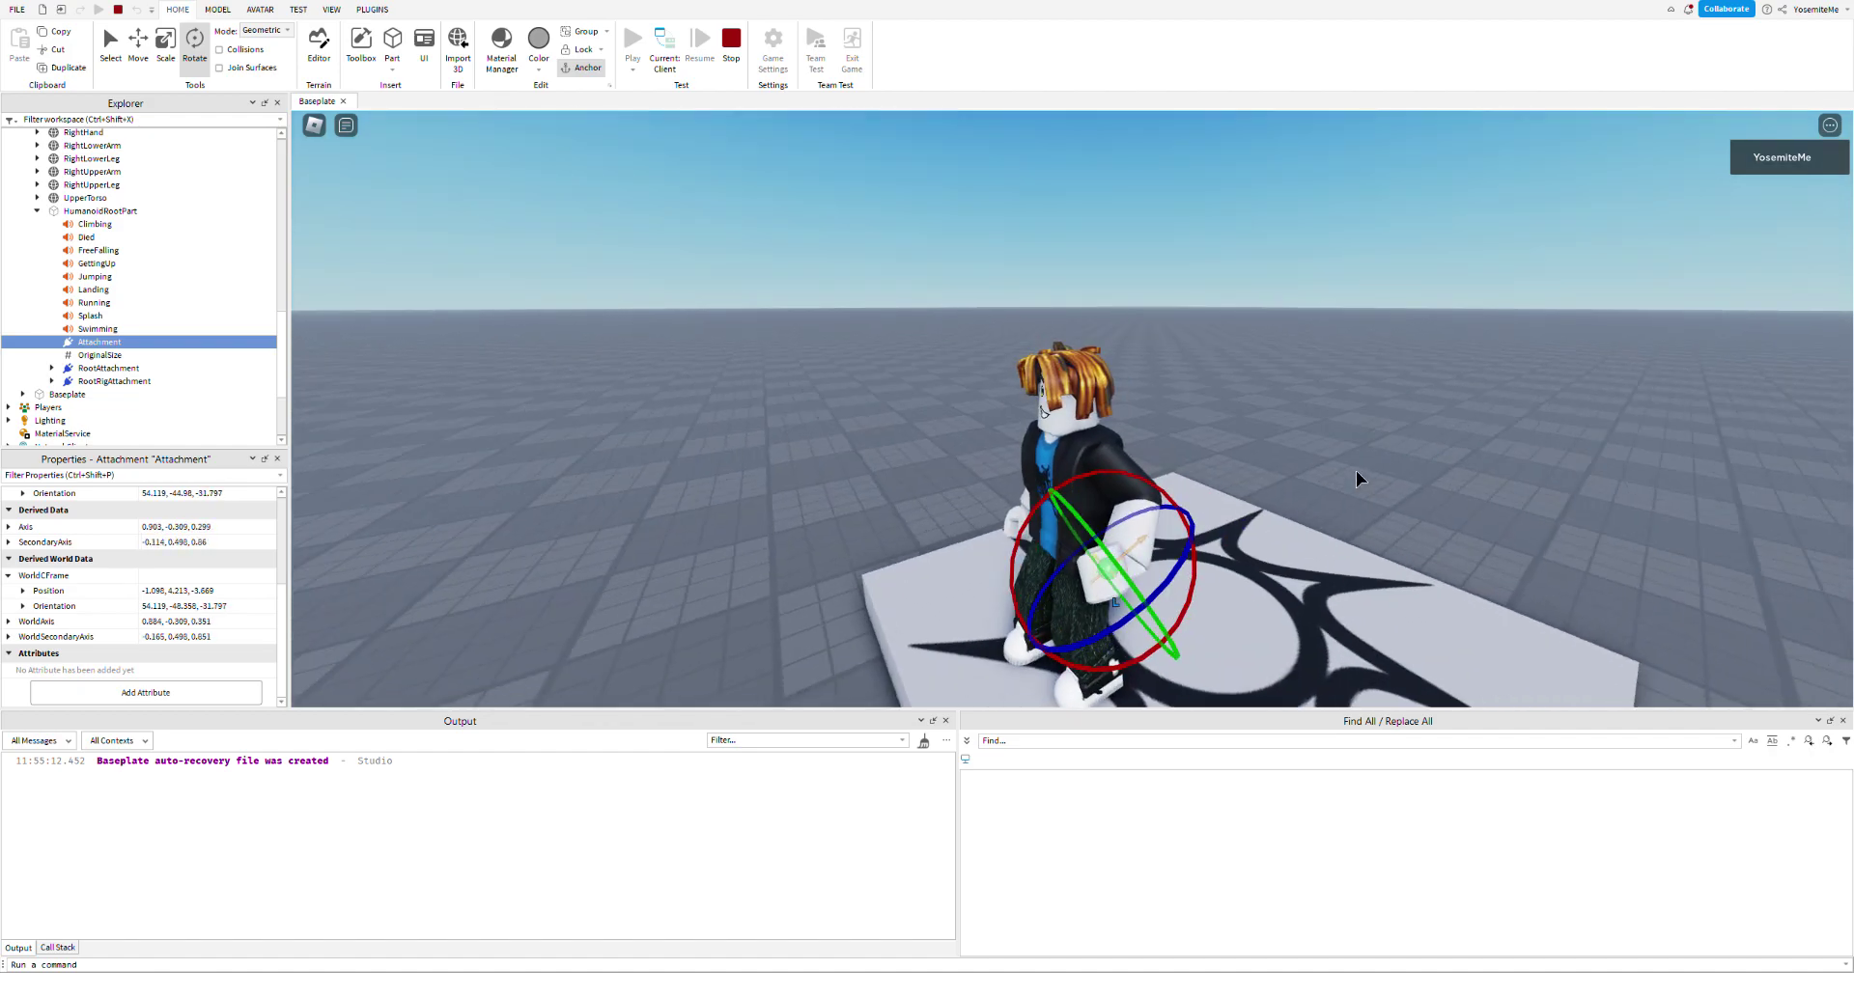